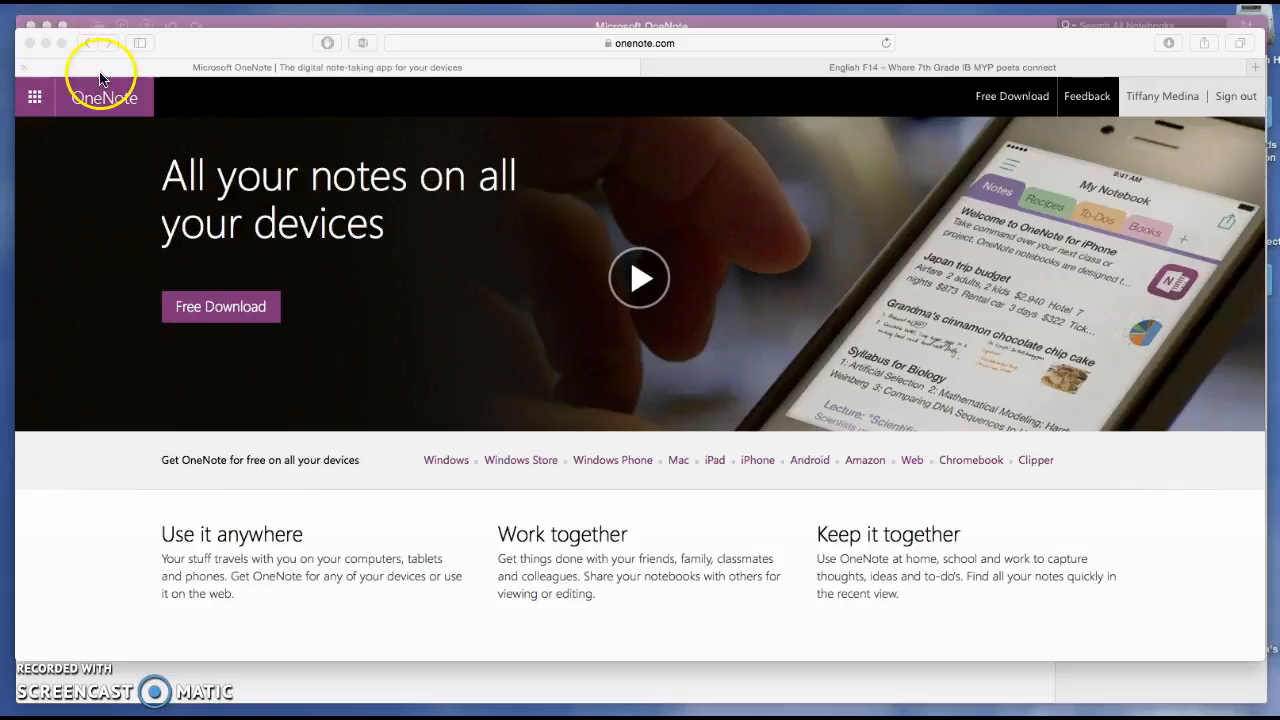
Switch to OneNote and create a new magenta notebook named "English Unit 4"
{"action": "left_click", "coordinate": [47, 43]}
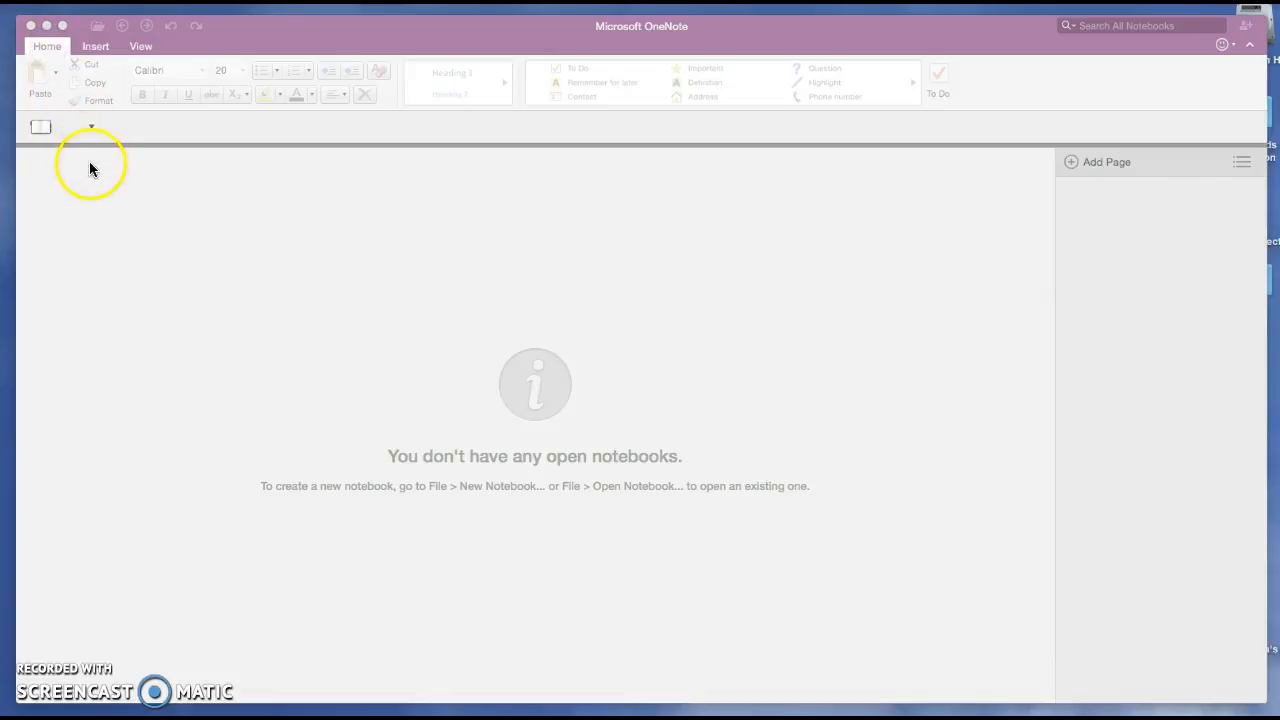
{"action": "left_click", "coordinate": [95, 34]}
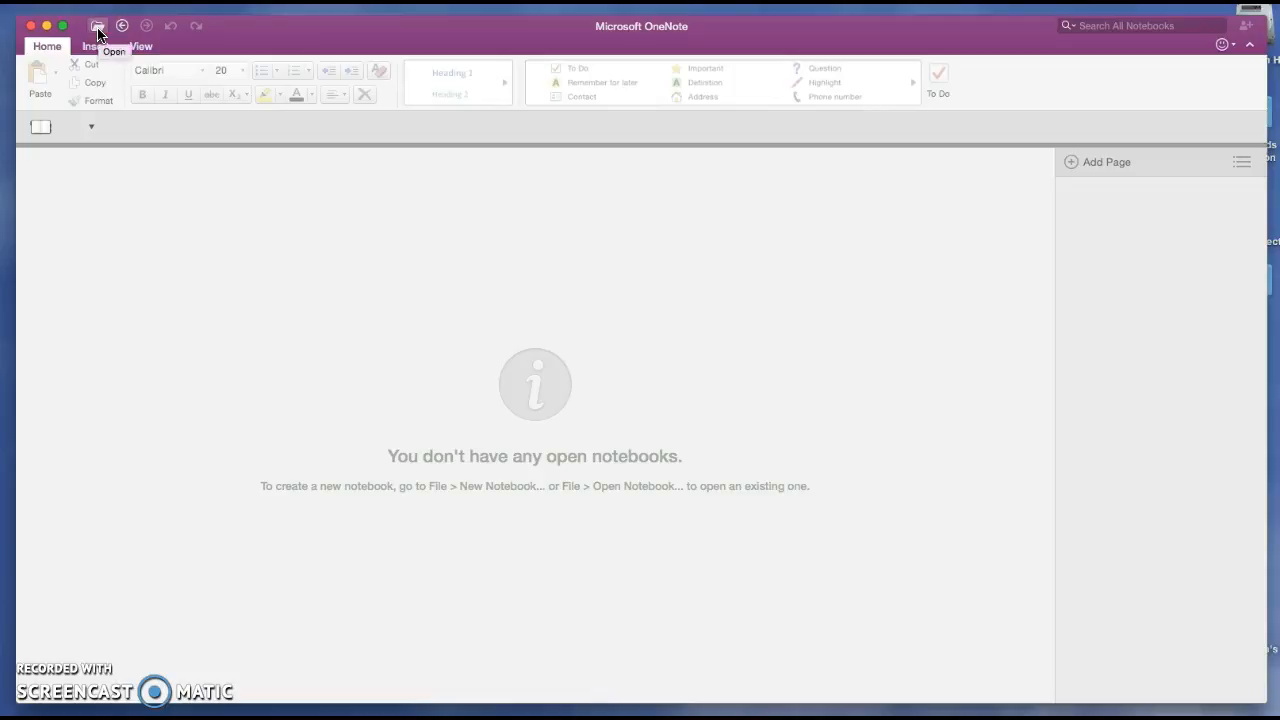
{"action": "left_click", "coordinate": [97, 28]}
{"action": "left_click", "coordinate": [272, 206]}
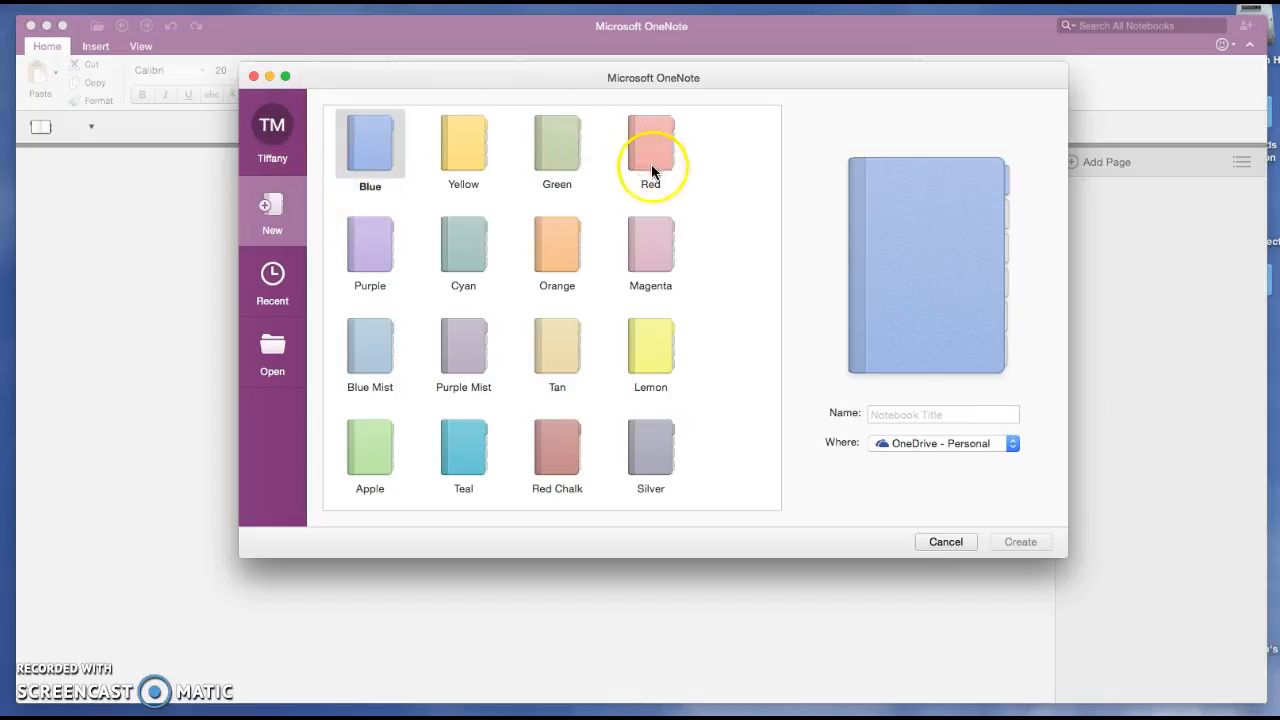
{"action": "left_click", "coordinate": [652, 254]}
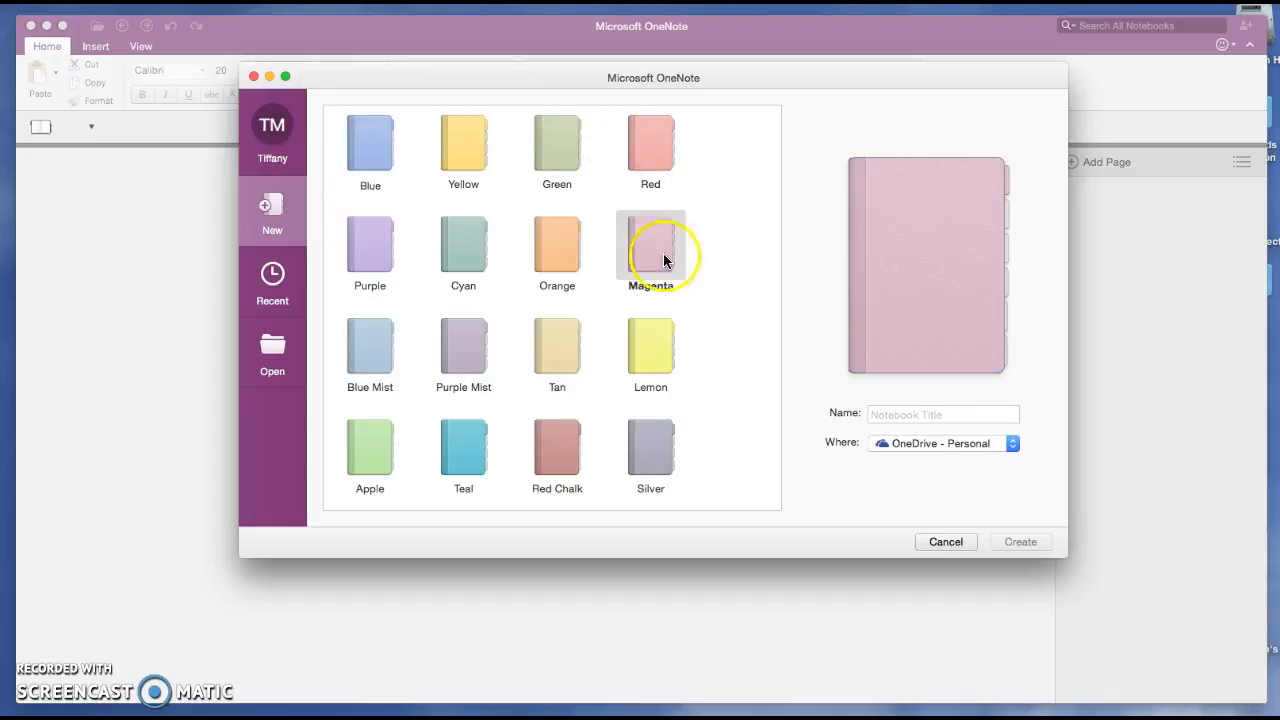
{"action": "left_click", "coordinate": [930, 412]}
{"action": "type", "text": "English Unit 4"}
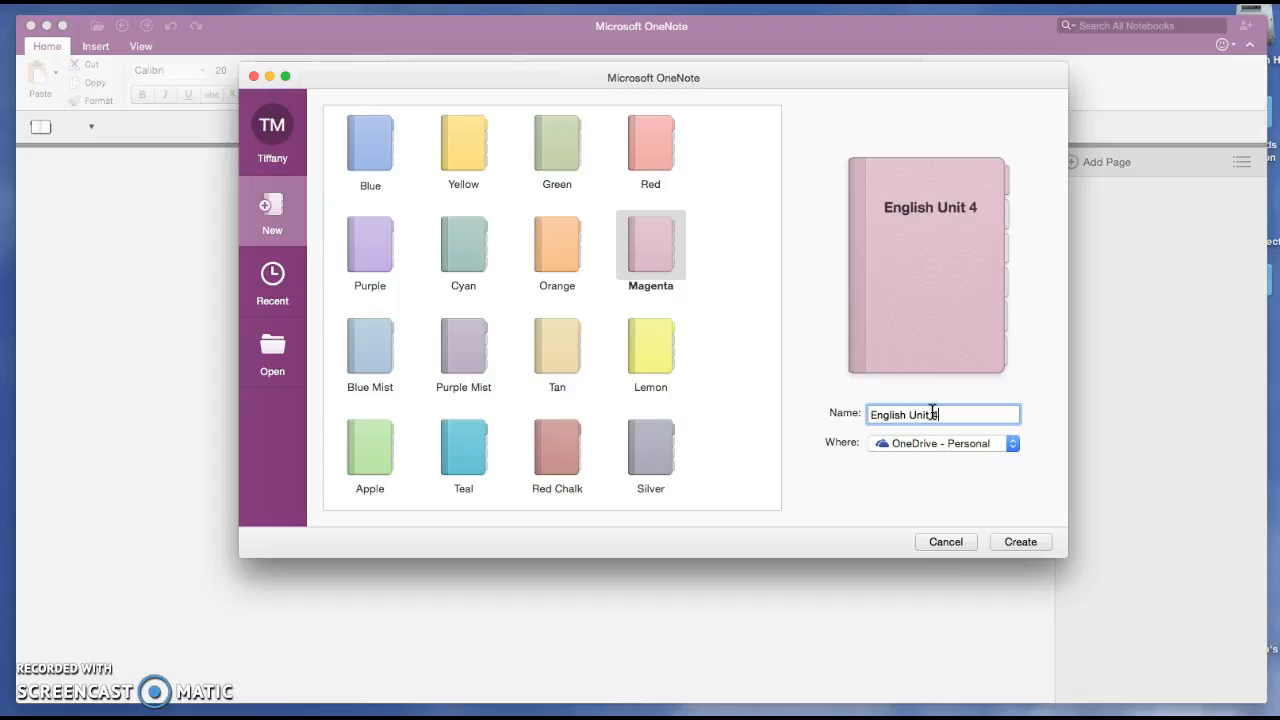
{"action": "left_click", "coordinate": [1028, 522]}
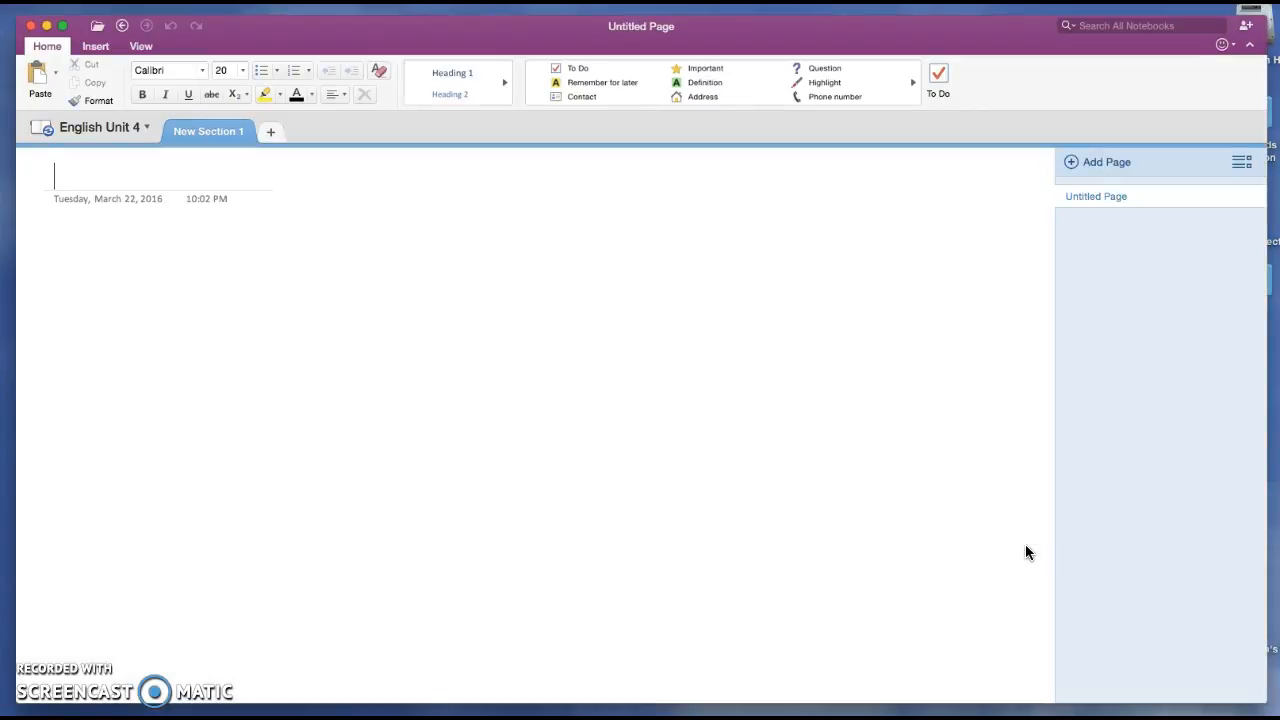
{"action": "left_click", "coordinate": [998, 516]}
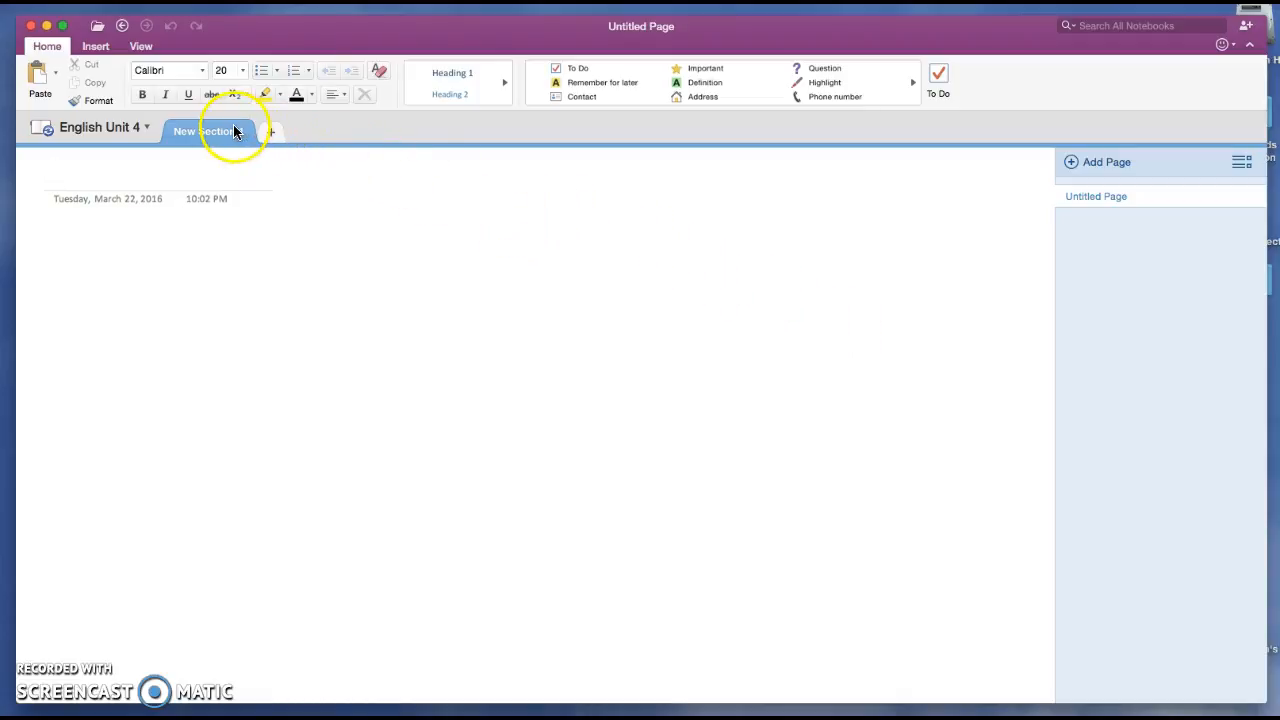
Add two more sections to the English Unit 4 notebook
{"action": "left_click", "coordinate": [270, 132]}
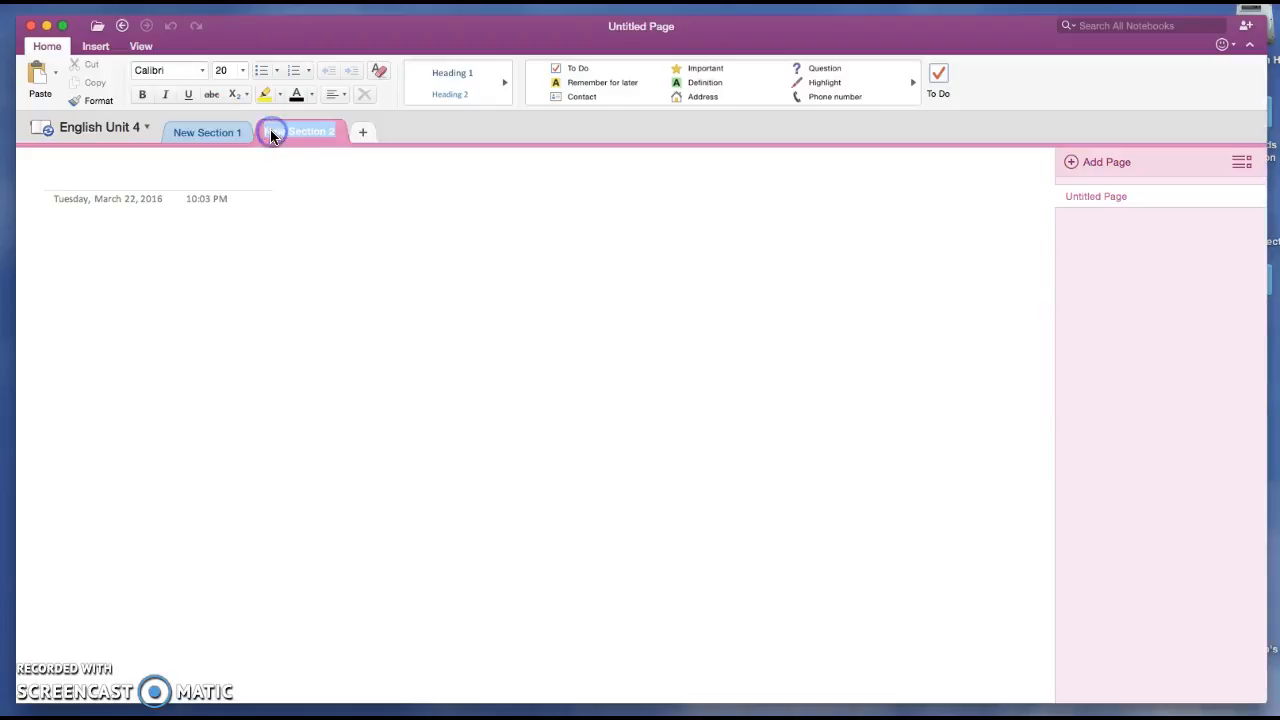
{"action": "left_click", "coordinate": [363, 132]}
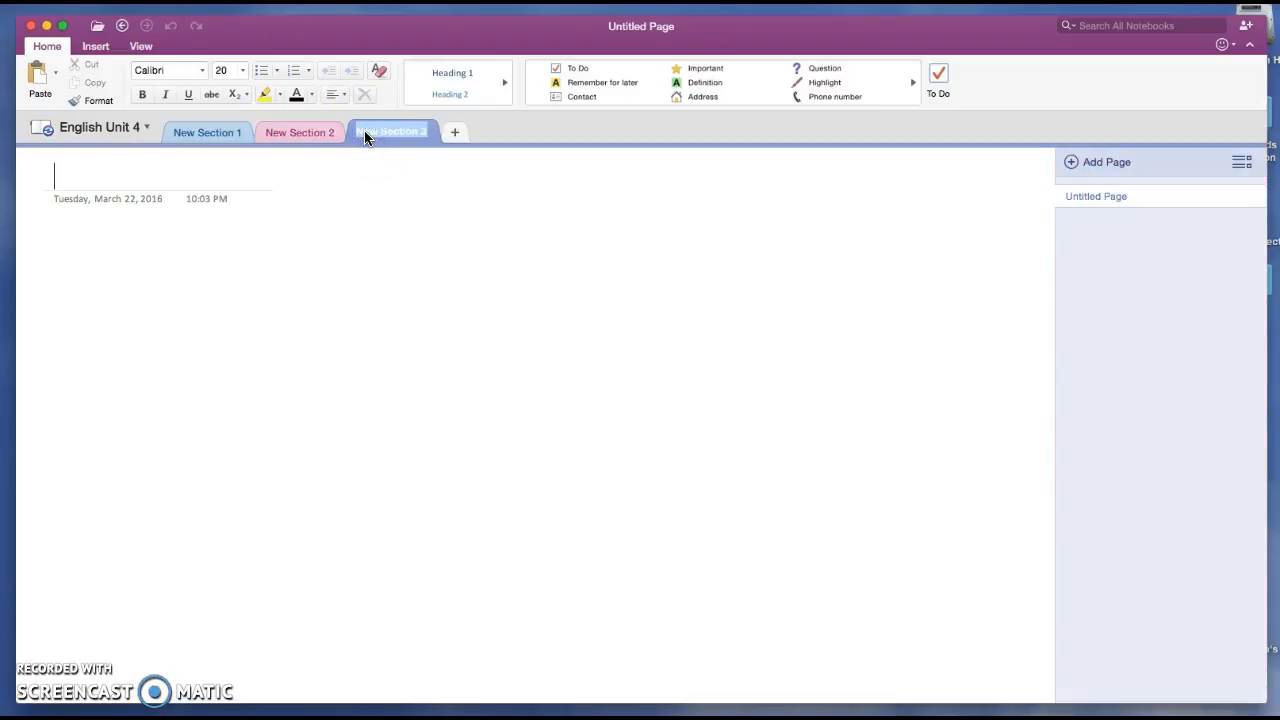
{"action": "left_click", "coordinate": [378, 133]}
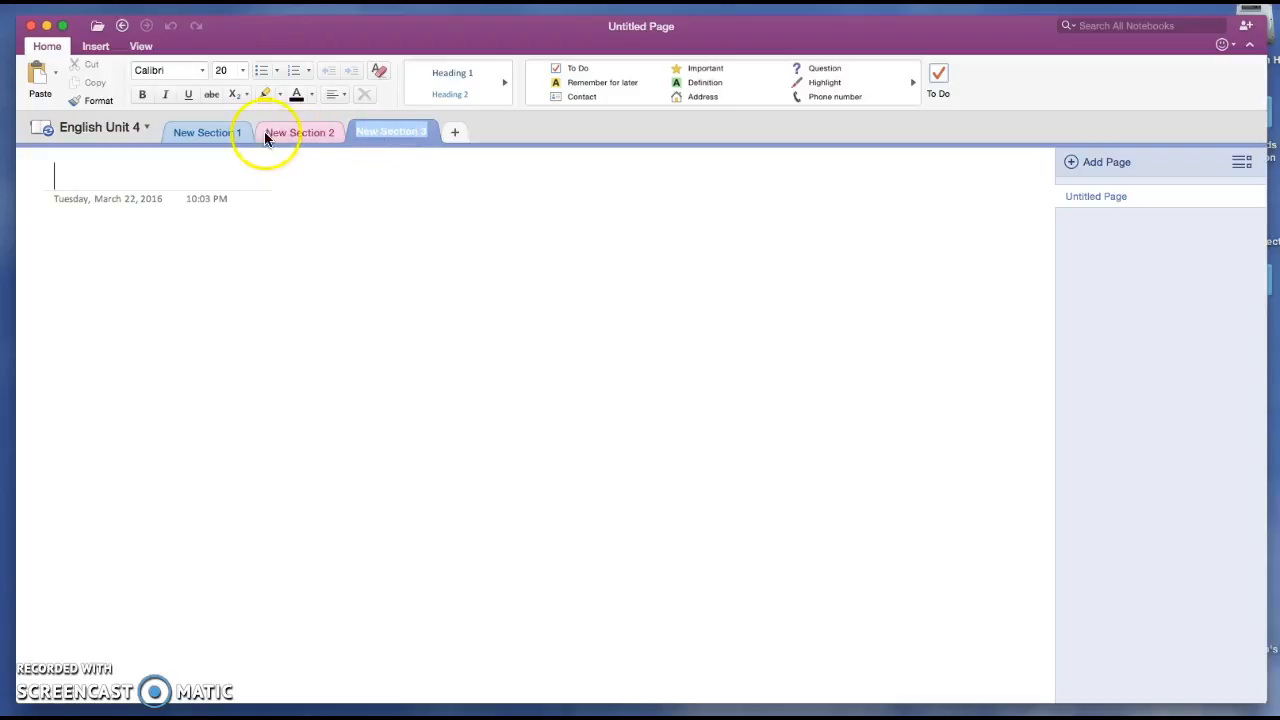
Rename the notebook's first section as "Poetry"
{"action": "left_click", "coordinate": [211, 134]}
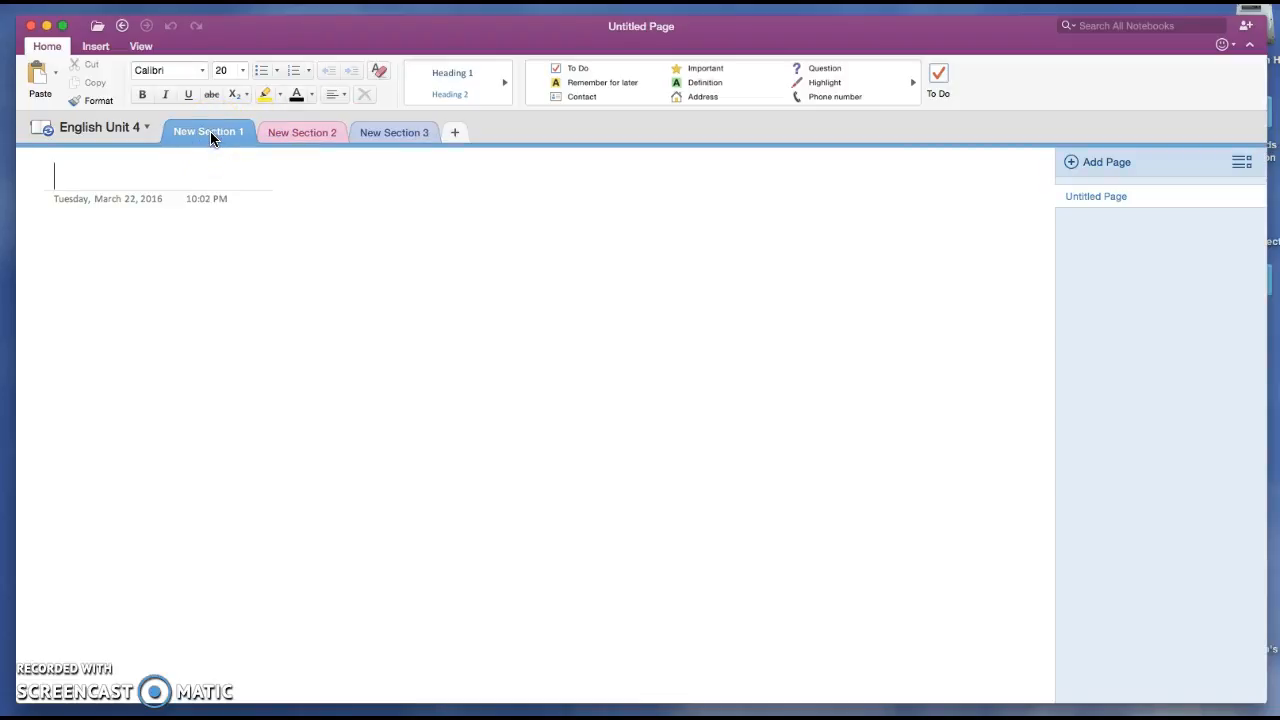
{"action": "left_click", "coordinate": [207, 131]}
{"action": "double_click", "coordinate": [207, 131]}
{"action": "type", "text": "Poetry"}
Rename the notebook's second section as "Shakespeare"
{"action": "left_click", "coordinate": [321, 132]}
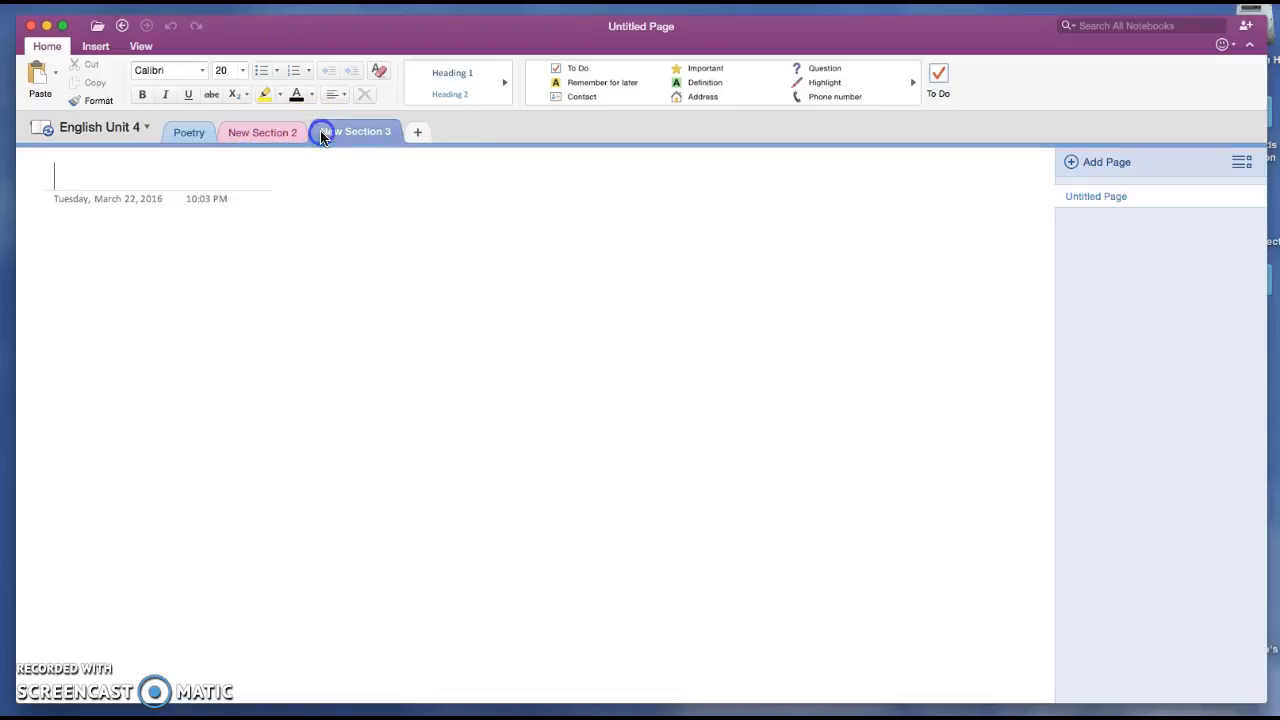
{"action": "left_click", "coordinate": [265, 134]}
{"action": "double_click", "coordinate": [265, 133]}
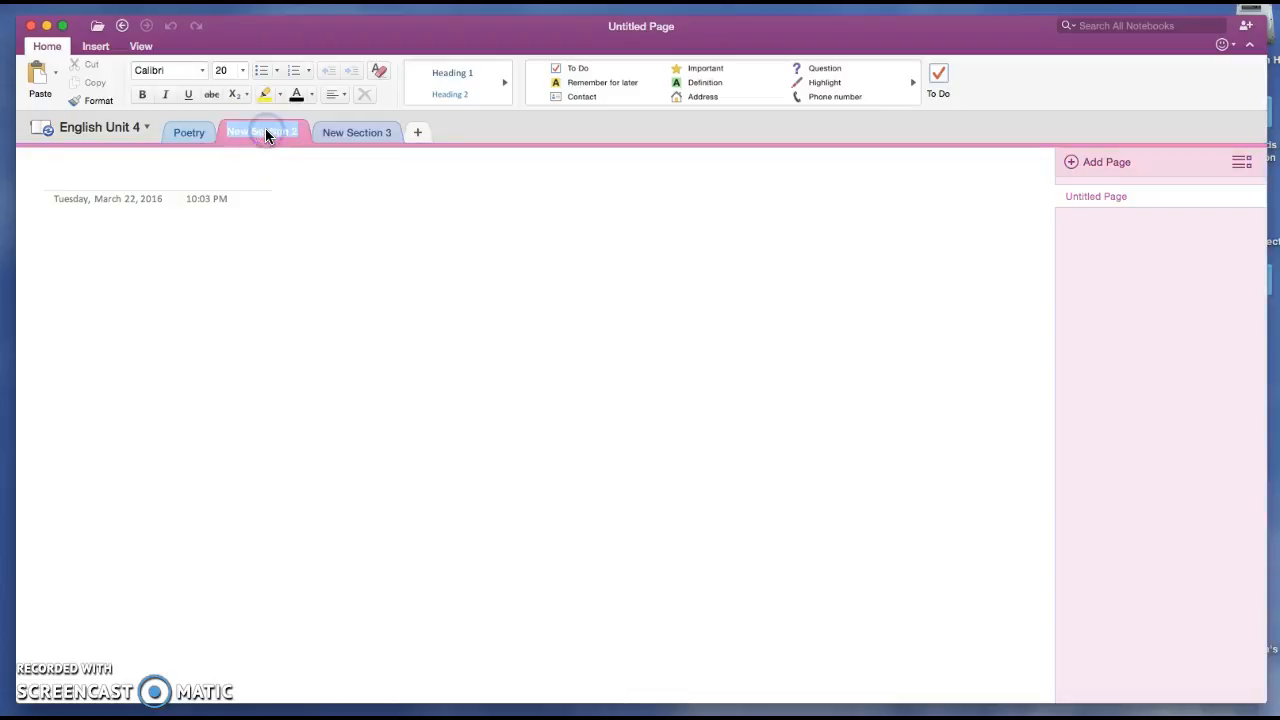
{"action": "type", "text": "Shakespeare"}
Rename the notebook's third section as "Final Exam"
{"action": "left_click", "coordinate": [345, 132]}
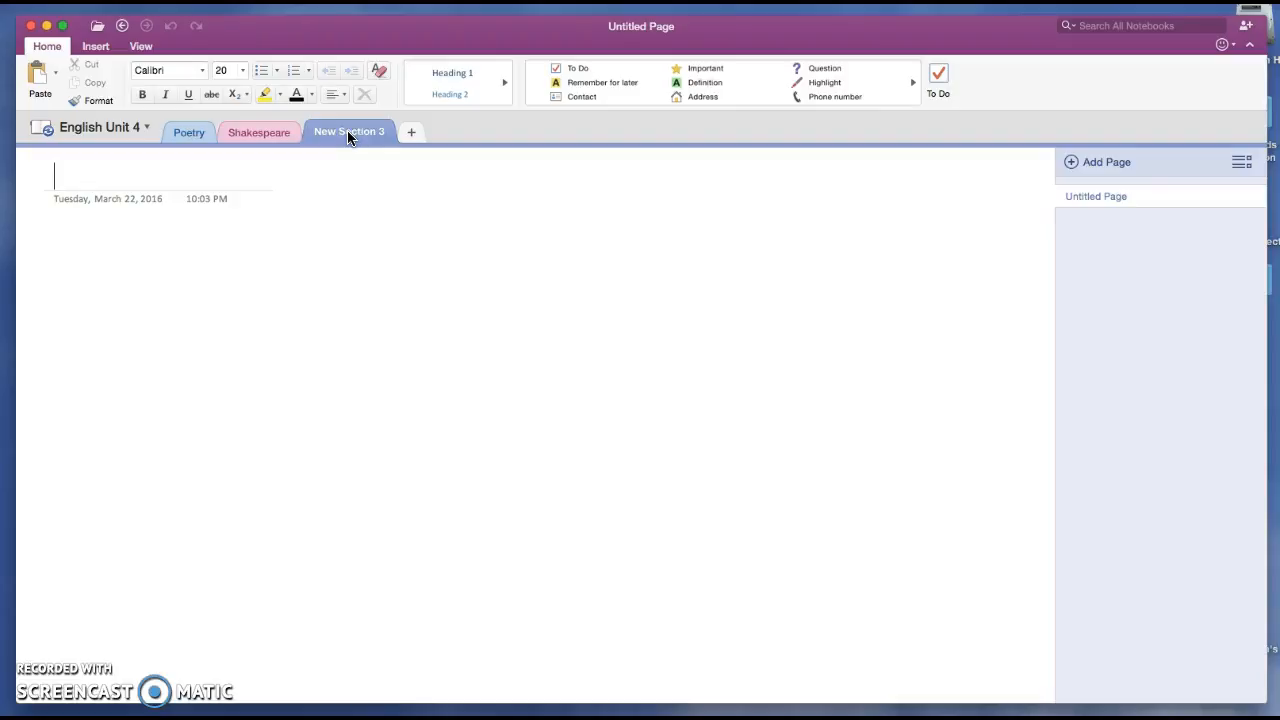
{"action": "double_click", "coordinate": [348, 133]}
{"action": "left_click", "coordinate": [369, 159]}
Title the untitled page in the Poetry section "Emily Dickinson"
{"action": "left_click", "coordinate": [187, 133]}
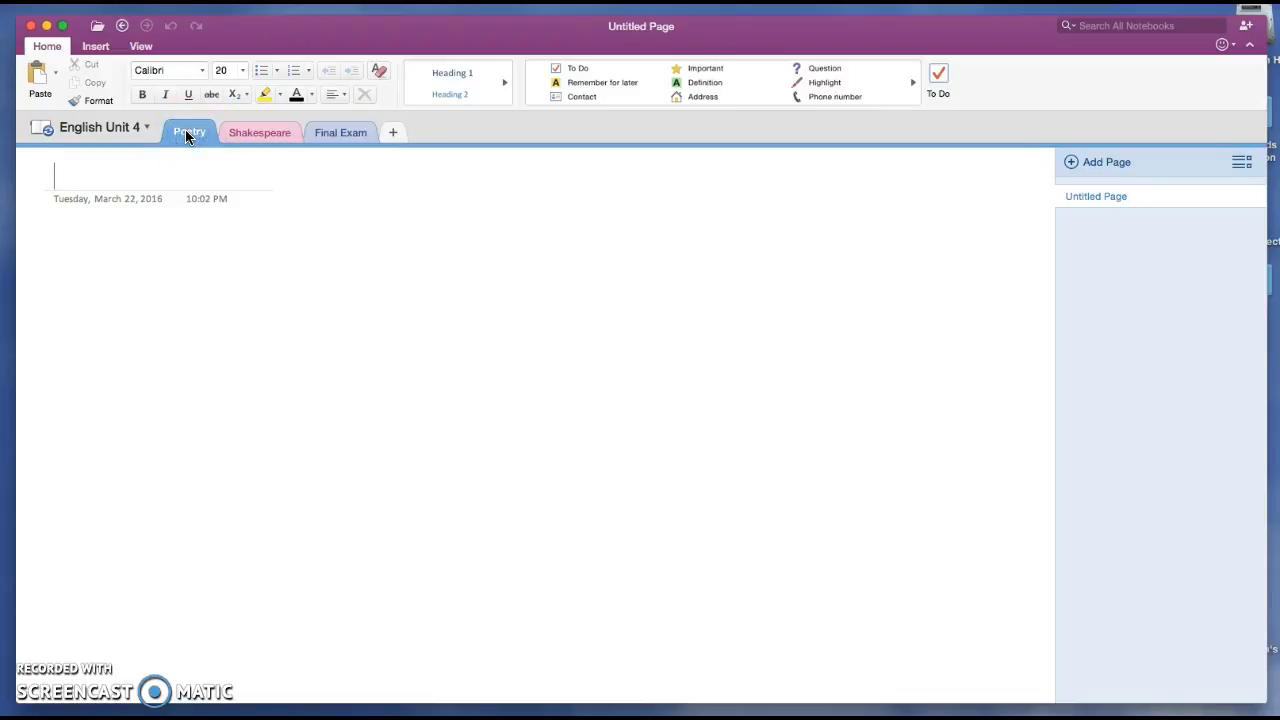
{"action": "left_click", "coordinate": [158, 173]}
{"action": "left_click", "coordinate": [183, 140]}
{"action": "left_click", "coordinate": [216, 177]}
{"action": "left_click", "coordinate": [215, 177]}
{"action": "type", "text": "Emily "}
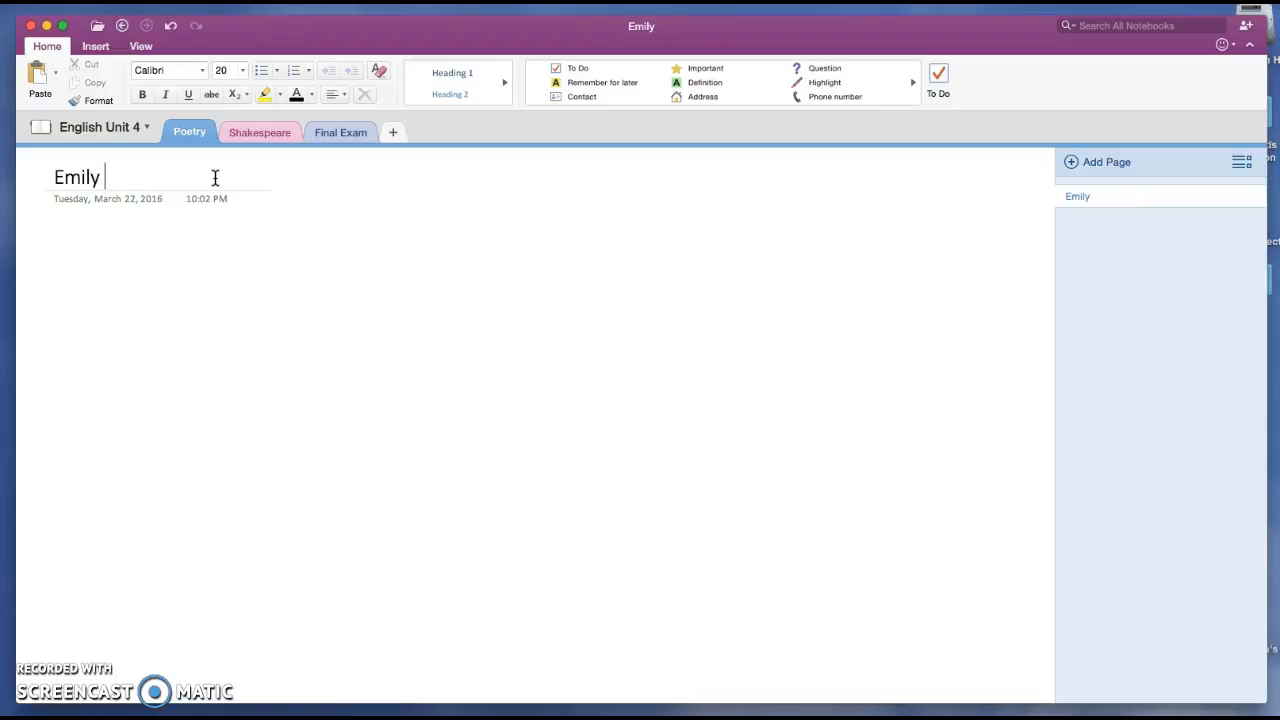
{"action": "type", "text": "Dickinson"}
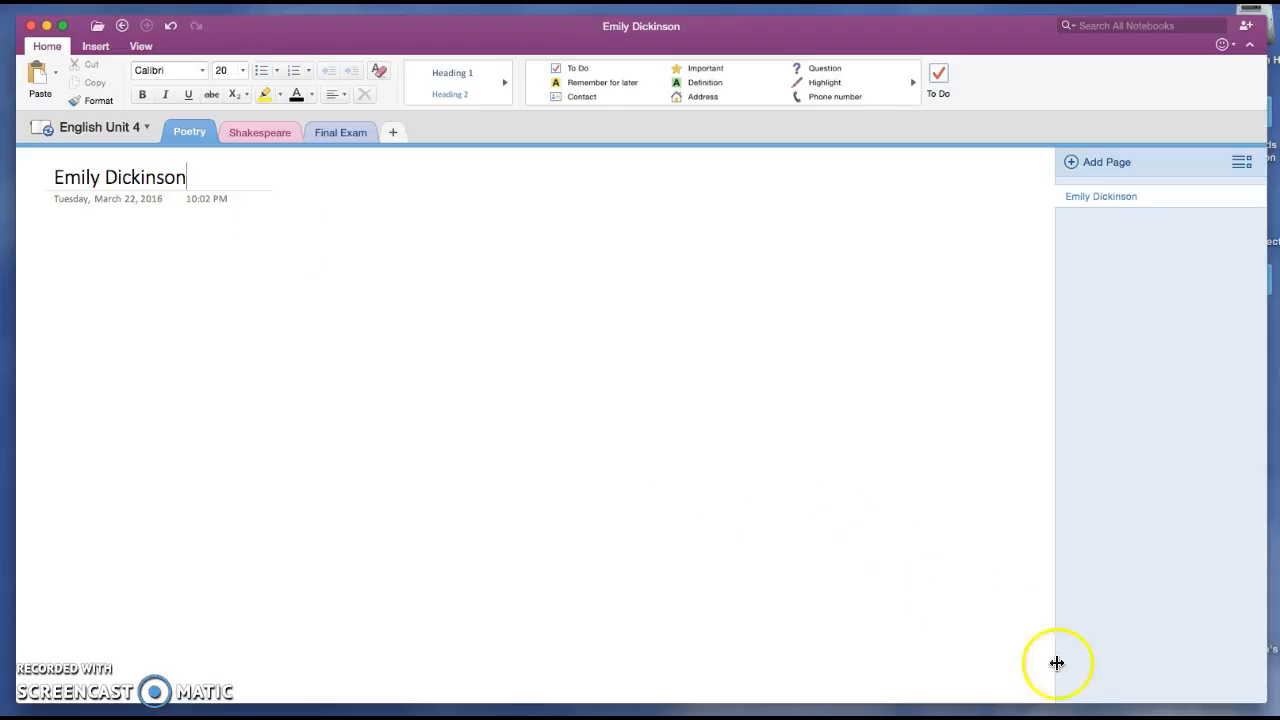
Switch to the browser and copy the Emily Dickinson portrait from the English F14 blog post
{"action": "left_click", "coordinate": [1150, 716]}
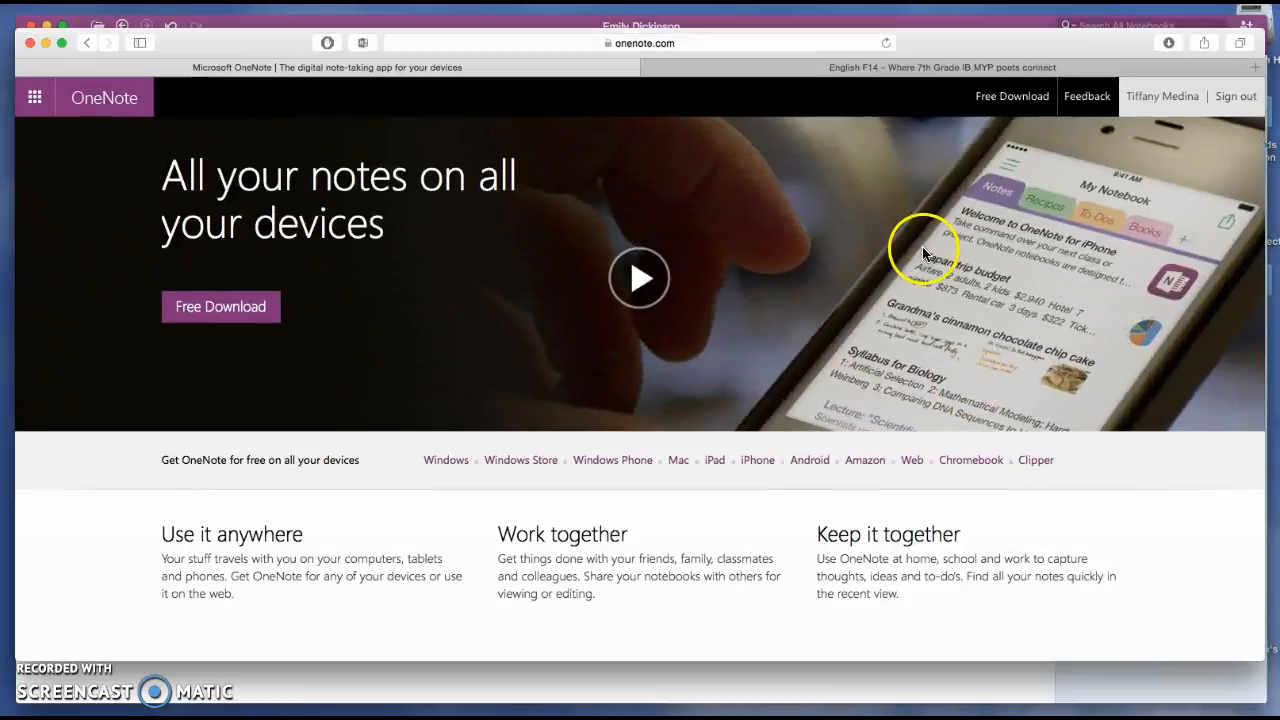
{"action": "left_click", "coordinate": [857, 72]}
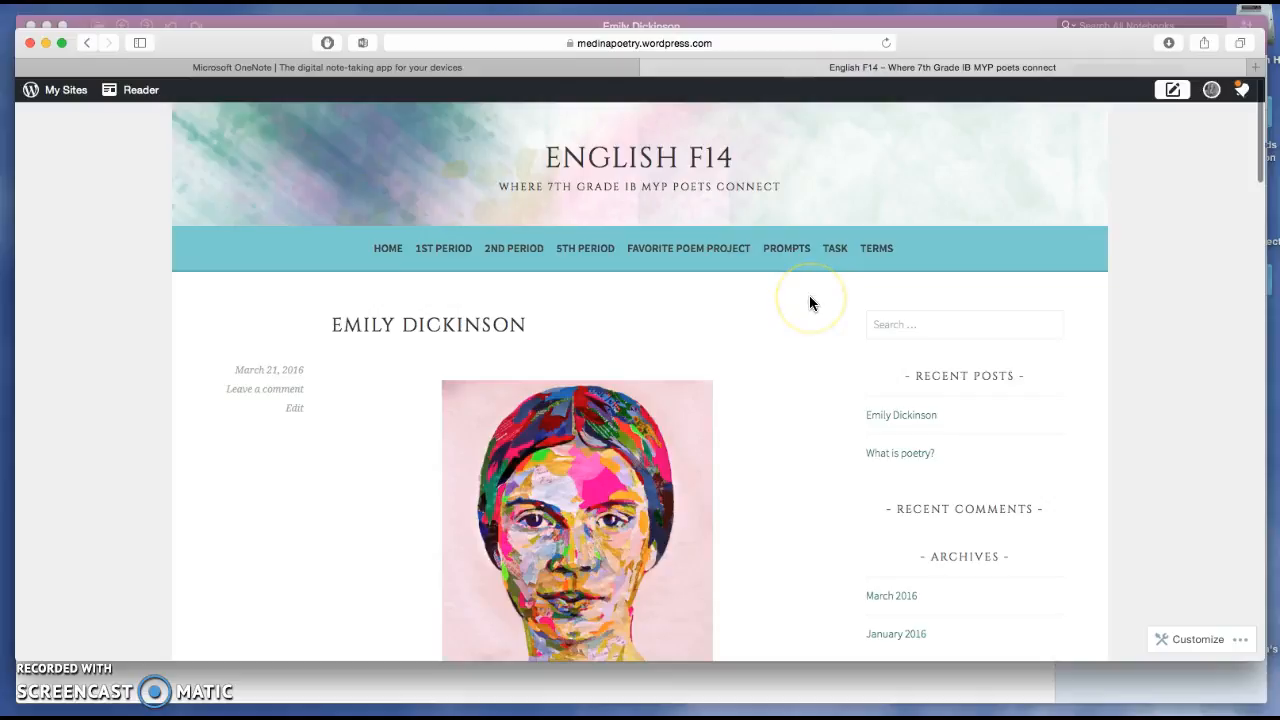
{"action": "scroll", "coordinate": [810, 302], "scroll_direction": "down", "scroll_amount": 3}
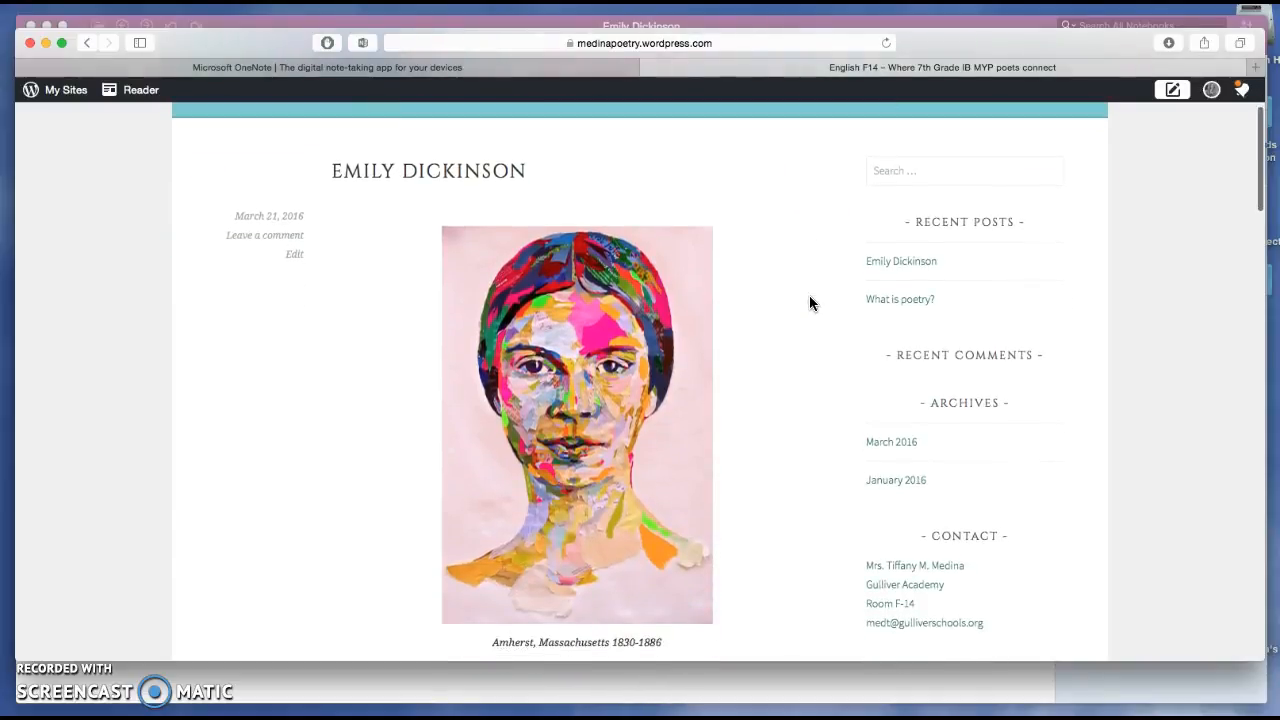
{"action": "scroll", "coordinate": [810, 302], "scroll_direction": "down", "scroll_amount": 2}
{"action": "scroll", "coordinate": [810, 302], "scroll_direction": "down", "scroll_amount": 1}
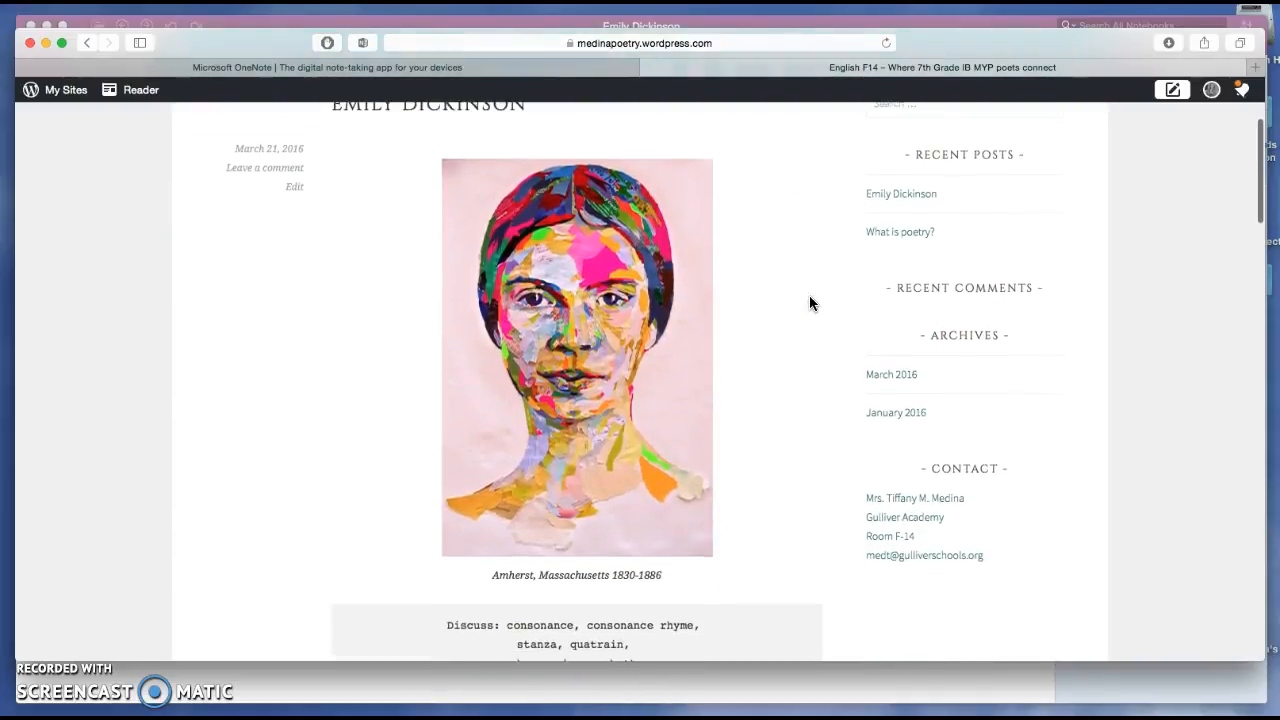
{"action": "scroll", "coordinate": [810, 302], "scroll_direction": "up", "scroll_amount": 1}
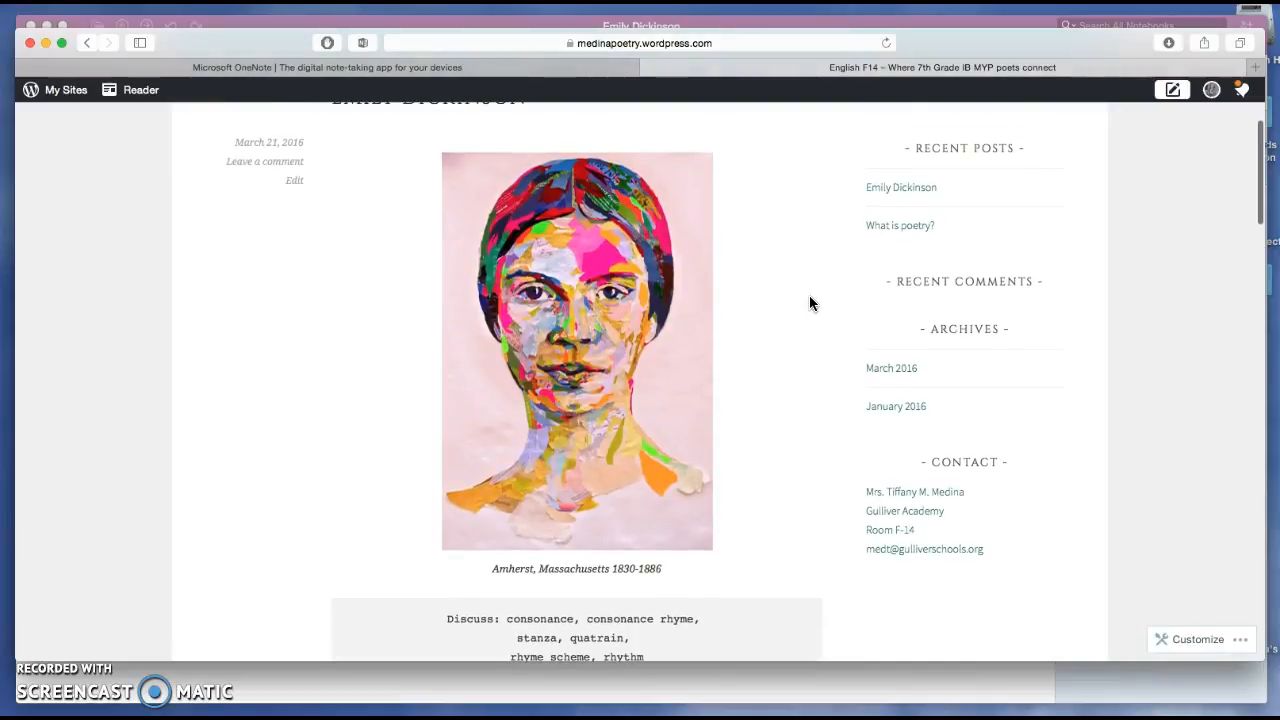
{"action": "right_click", "coordinate": [572, 316]}
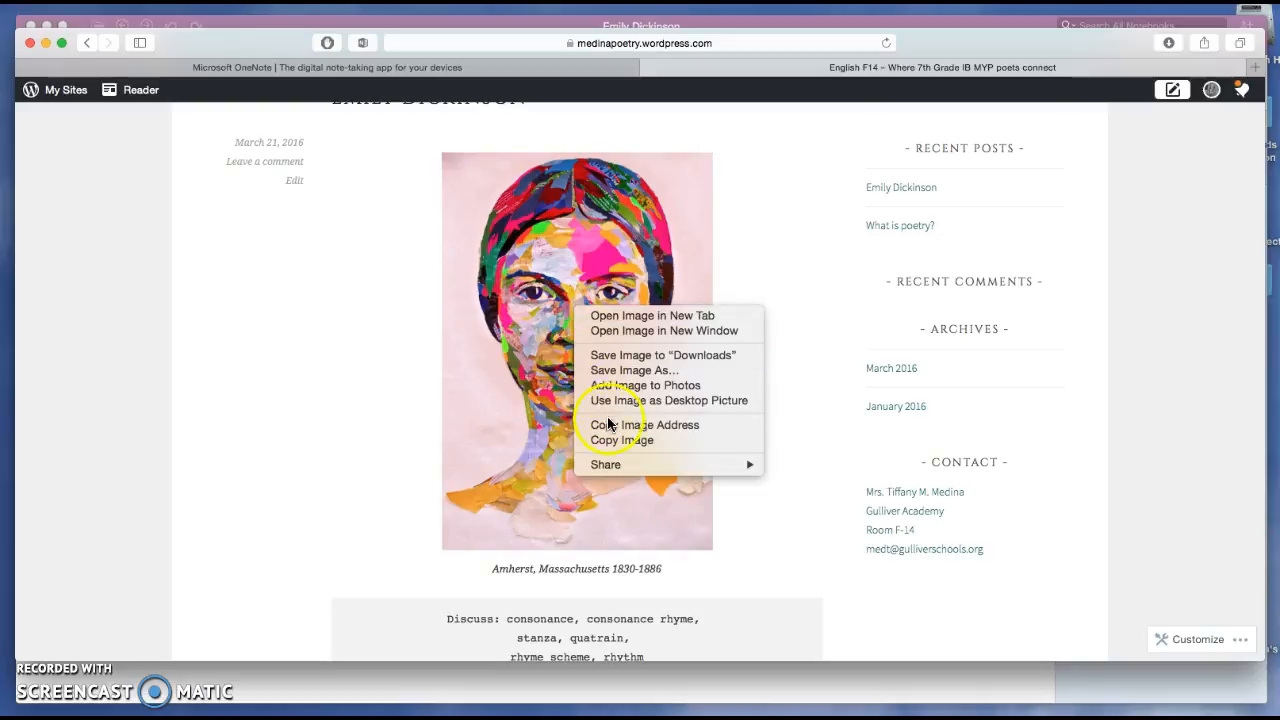
{"action": "left_click", "coordinate": [612, 441]}
{"action": "left_click", "coordinate": [612, 441]}
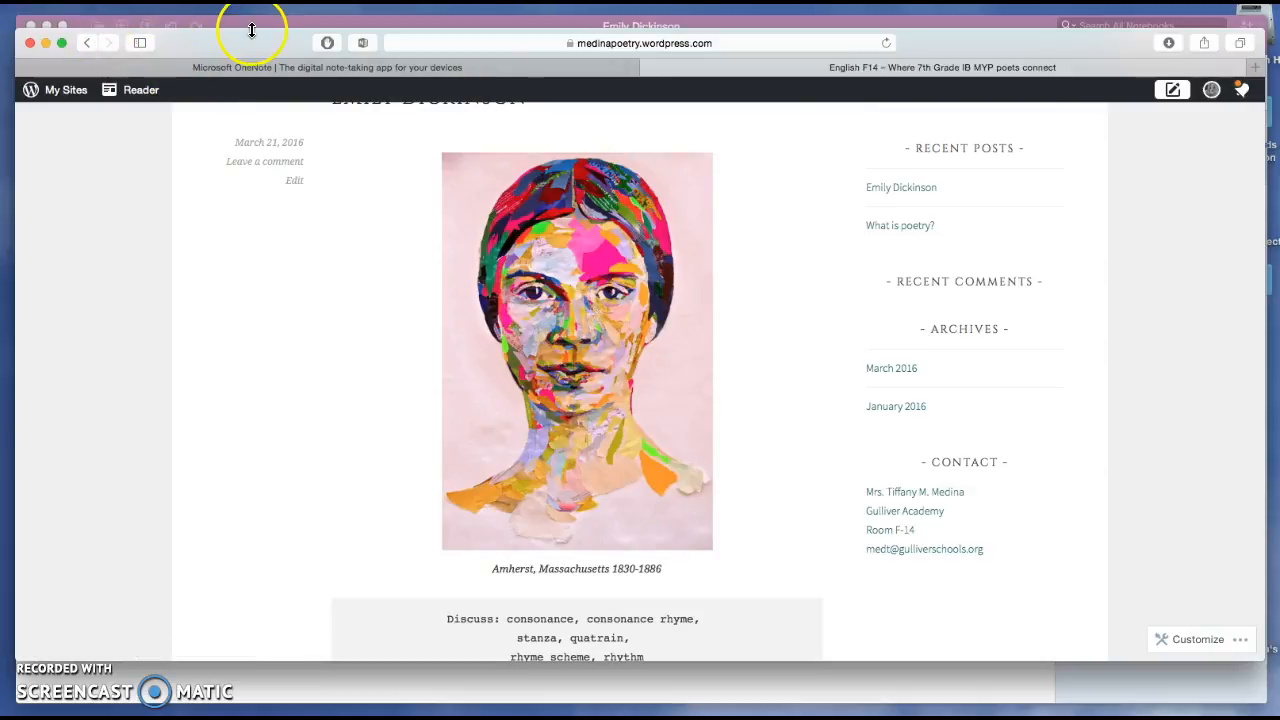
Paste the copied portrait onto the Emily Dickinson page in OneNote and move it to the right, level with the title
{"action": "left_click", "coordinate": [46, 42]}
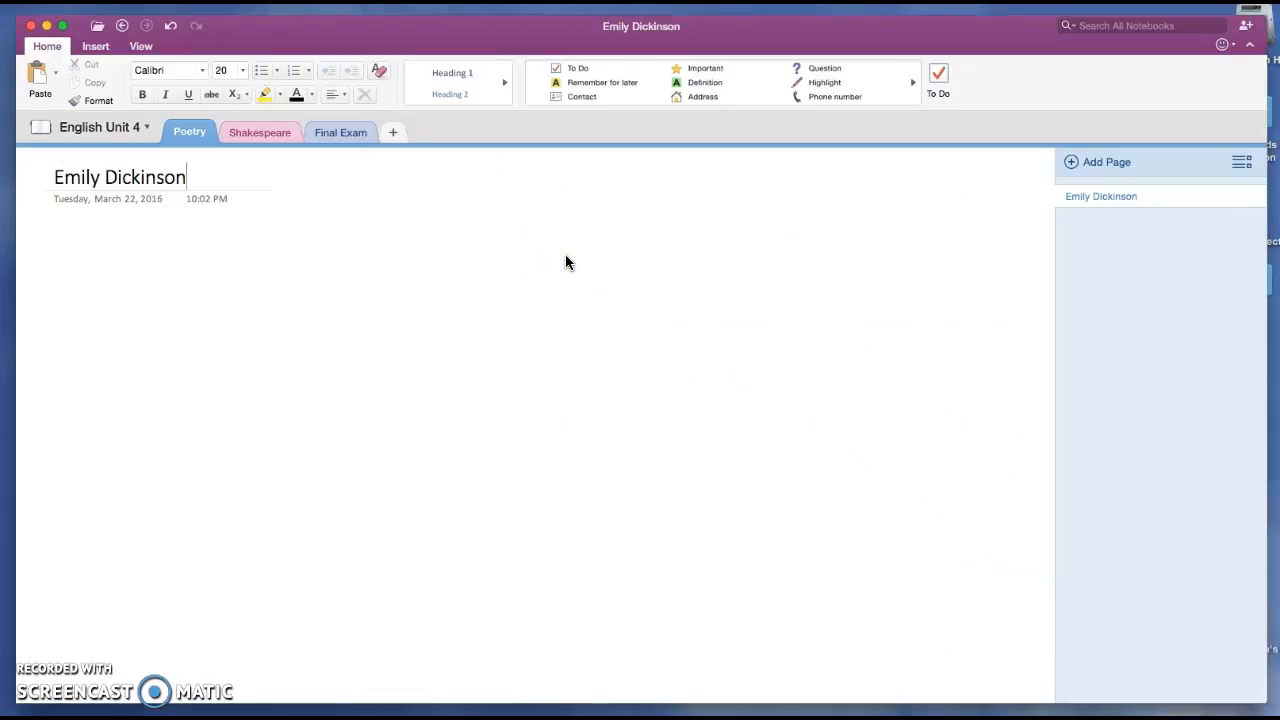
{"action": "right_click", "coordinate": [566, 257]}
{"action": "left_click", "coordinate": [595, 293]}
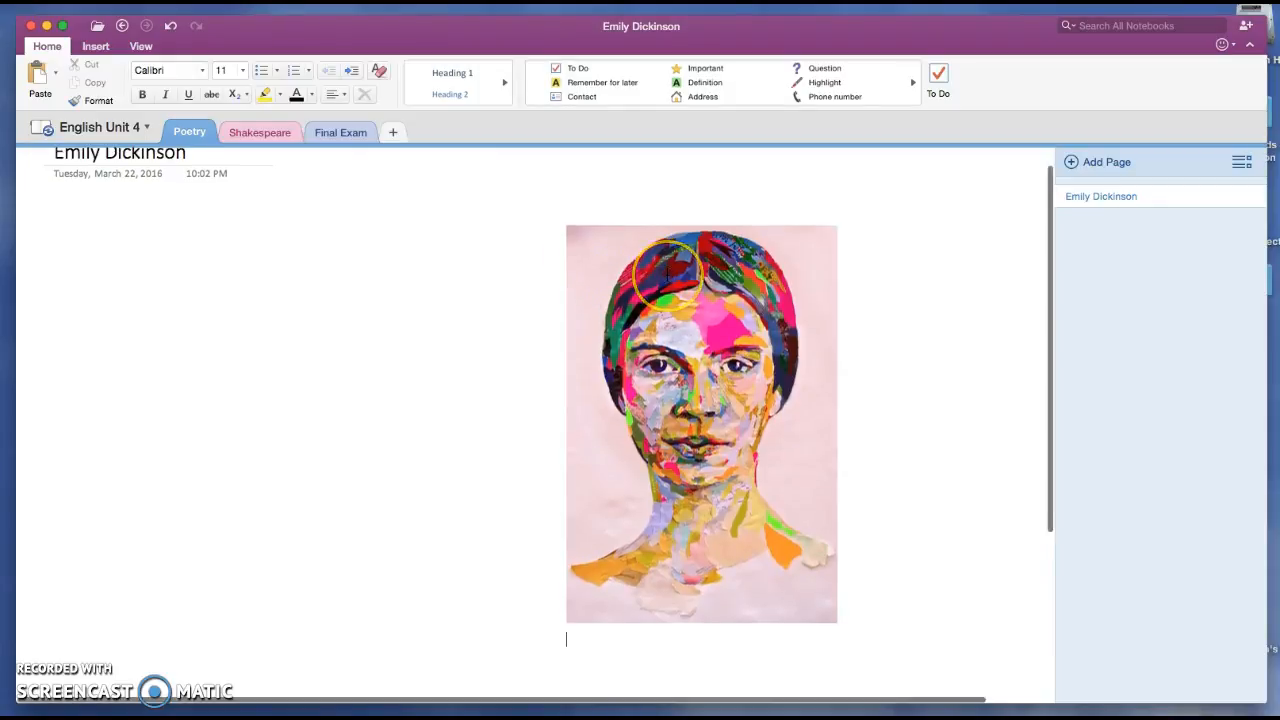
{"action": "scroll", "coordinate": [640, 280], "scroll_direction": "up", "scroll_amount": 1}
{"action": "left_click", "coordinate": [700, 308]}
{"action": "left_click", "coordinate": [832, 236]}
{"action": "left_click_drag", "start_coordinate": [785, 303], "coordinate": [868, 240]}
Add a trial note reading "Emily" beside the portrait and delete it
{"action": "left_click", "coordinate": [651, 234]}
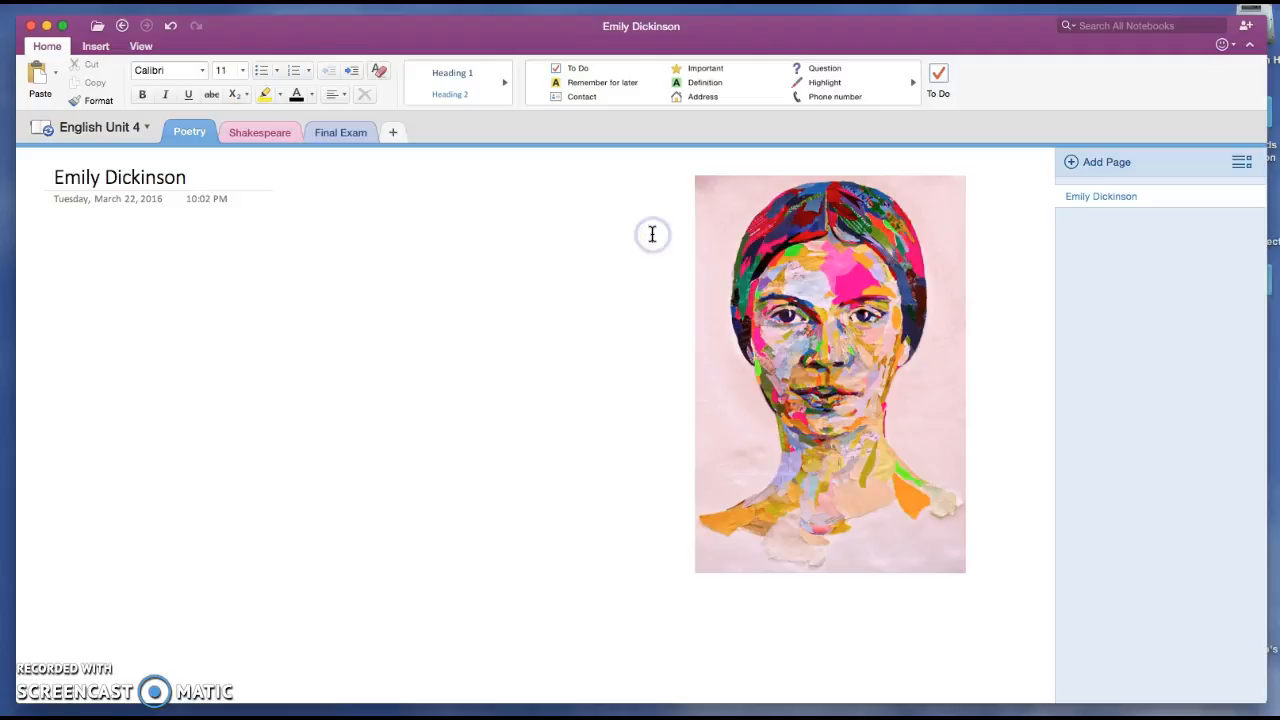
{"action": "type", "text": "Emily"}
{"action": "left_click", "coordinate": [644, 259]}
{"action": "left_click", "coordinate": [674, 306]}
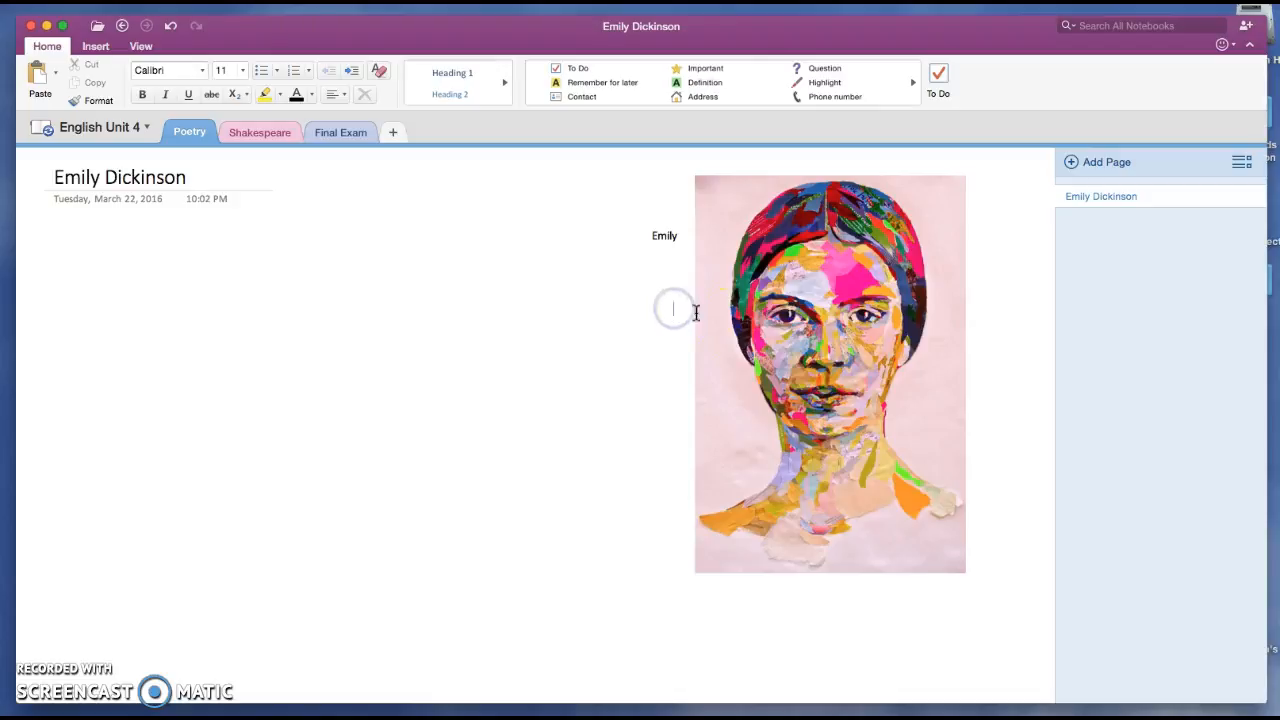
{"action": "left_click", "coordinate": [665, 225]}
{"action": "mouse_move", "coordinate": [677, 239]}
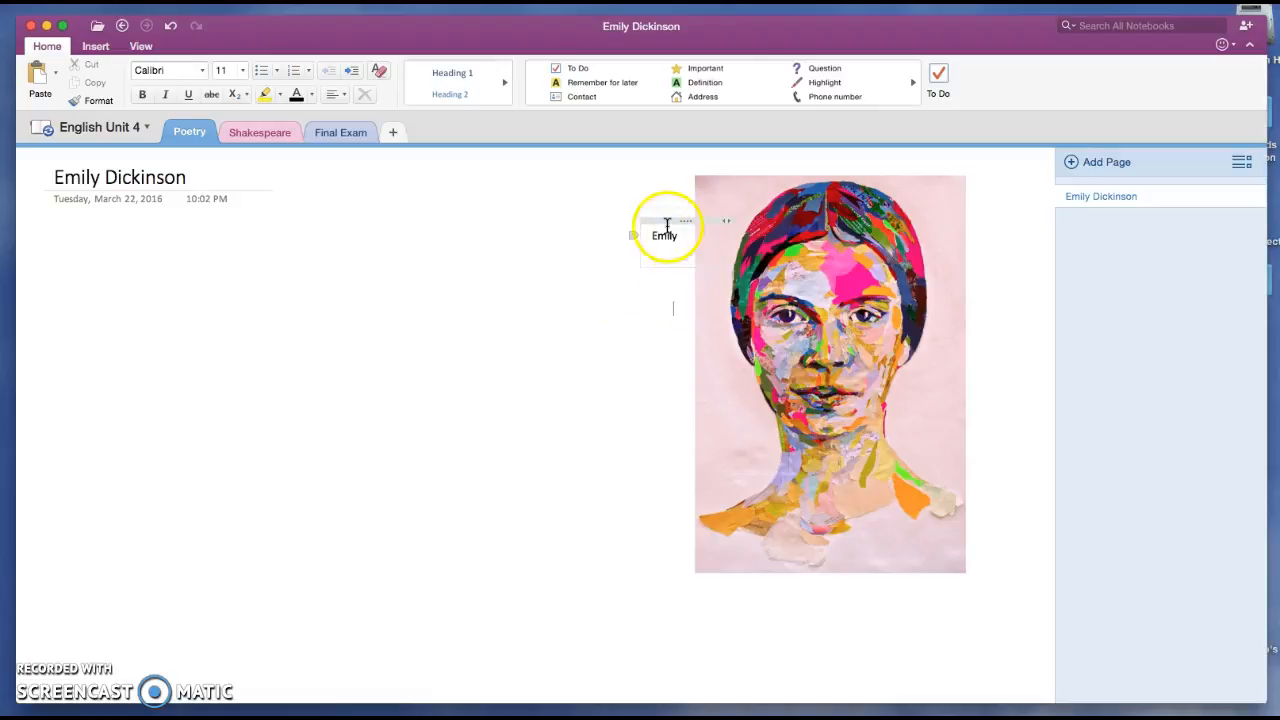
{"action": "left_click", "coordinate": [660, 219]}
{"action": "key", "text": "Delete"}
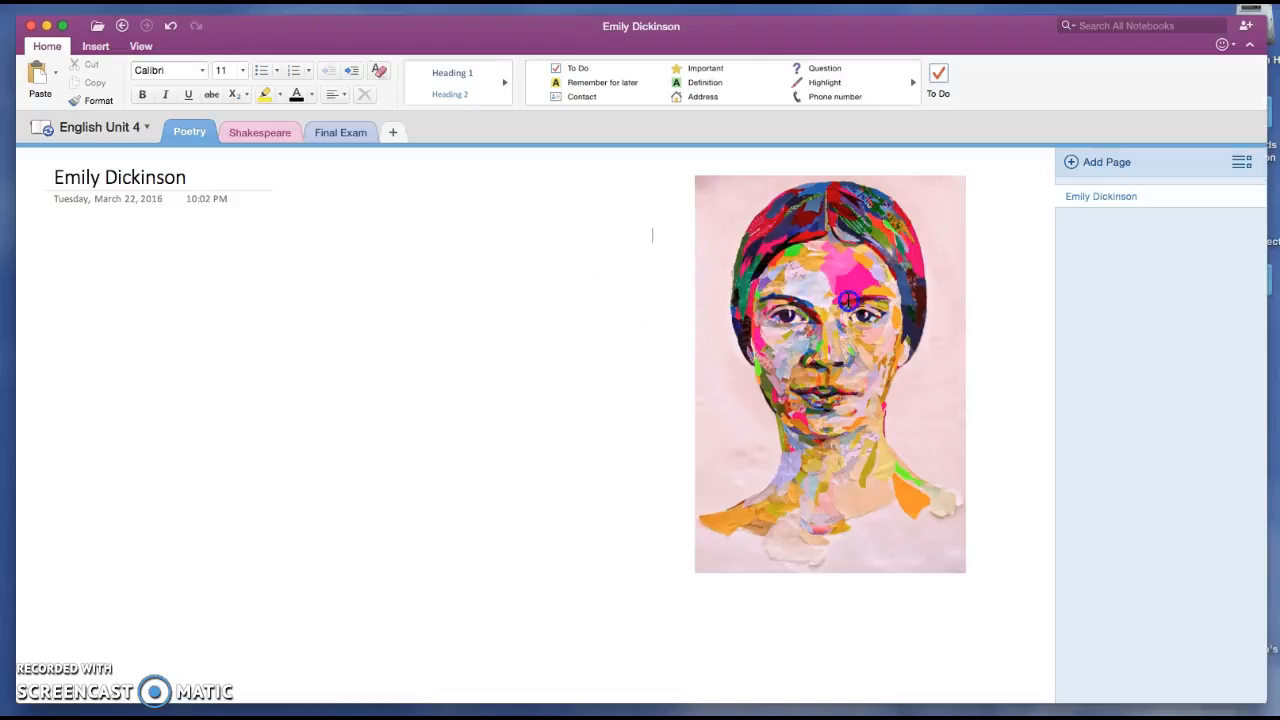
Shrink the portrait proportionally and move it into the page's upper-right corner
{"action": "left_click", "coordinate": [952, 217]}
{"action": "left_click", "coordinate": [893, 240]}
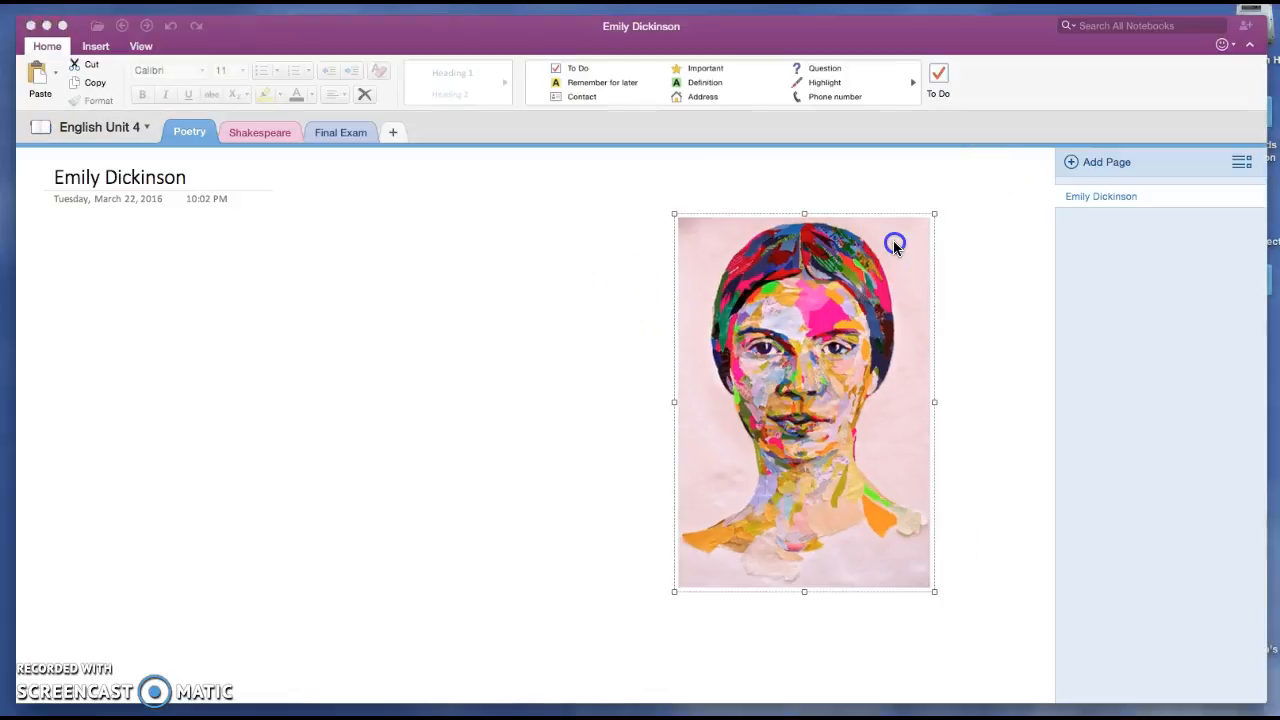
{"action": "left_click", "coordinate": [933, 217]}
{"action": "left_click_drag", "start_coordinate": [899, 256], "coordinate": [877, 297]}
{"action": "left_click_drag", "start_coordinate": [803, 429], "coordinate": [948, 289]}
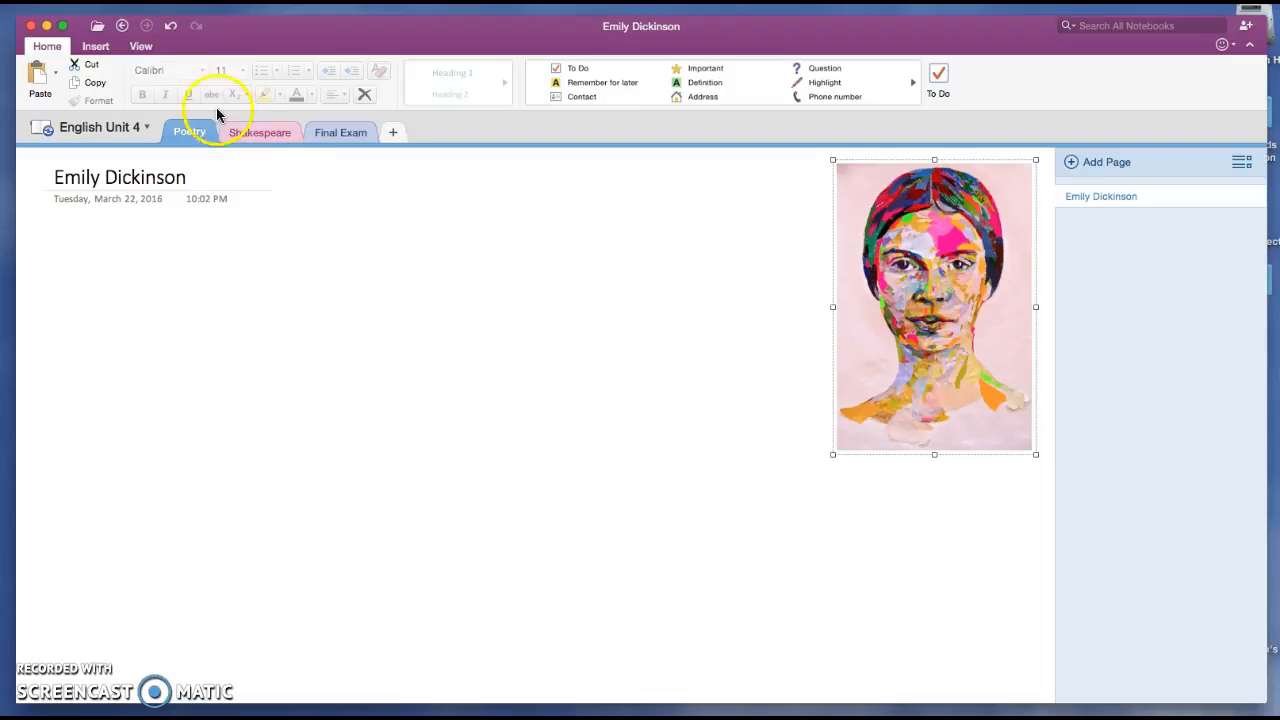
Draw a straight vertical line from the end of the title underline down to near the bottom of the visible page
{"action": "left_click", "coordinate": [97, 52]}
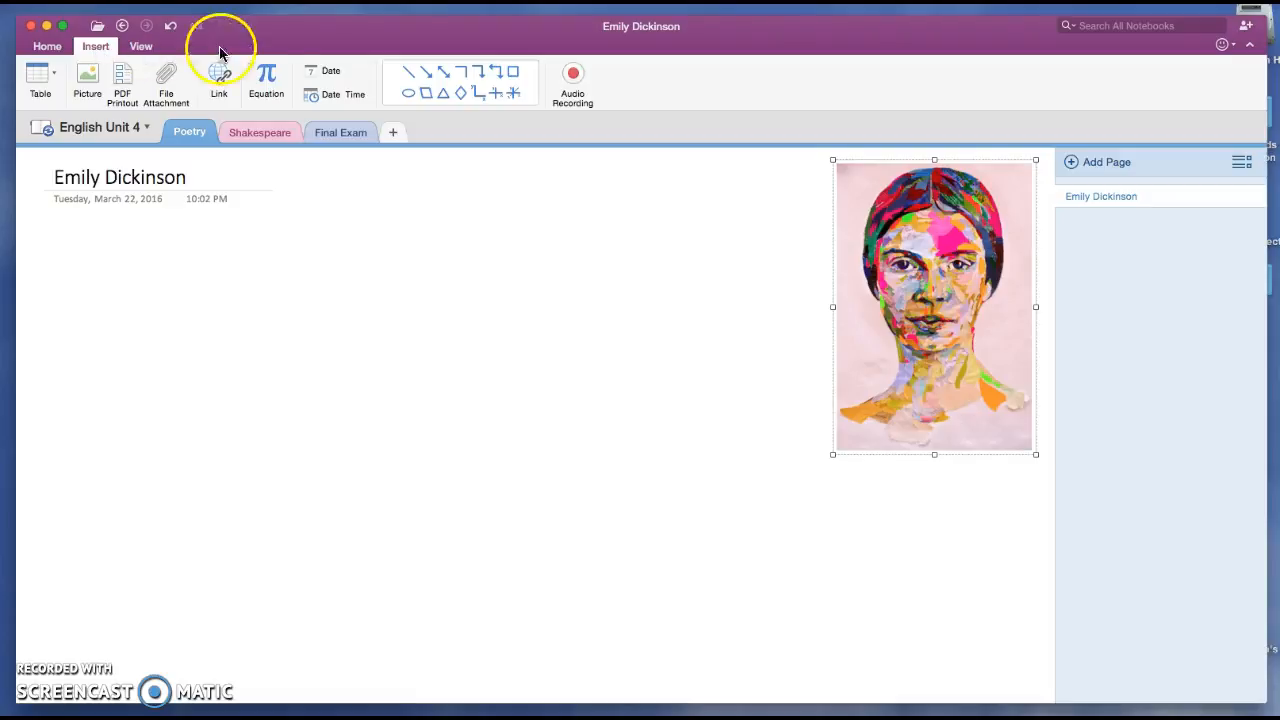
{"action": "left_click", "coordinate": [407, 73]}
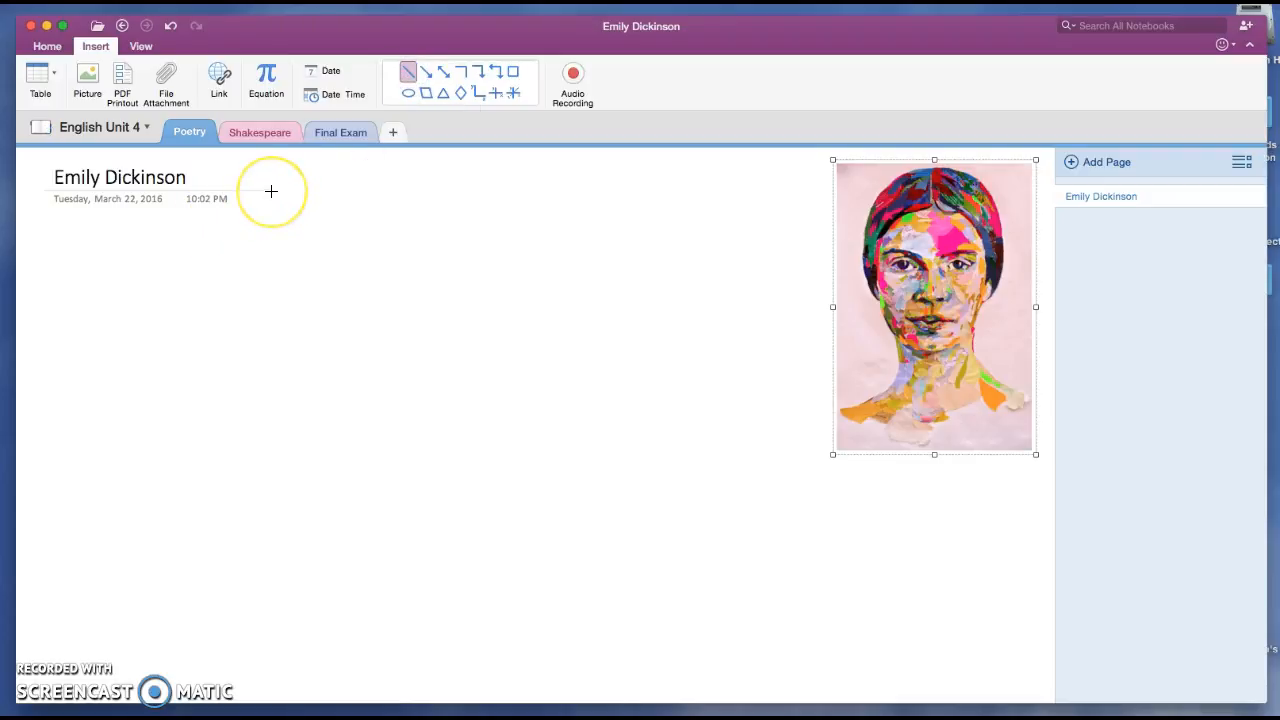
{"action": "left_click_drag", "start_coordinate": [270, 190], "coordinate": [272, 660]}
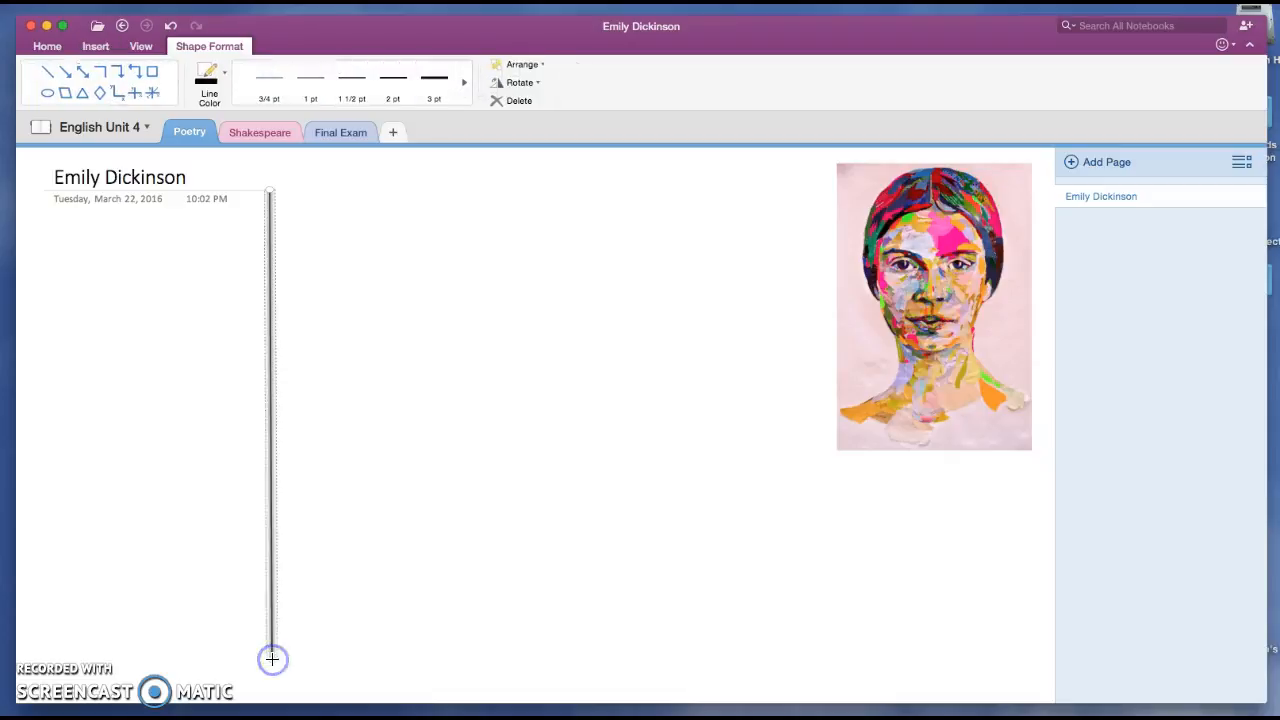
Switch to the English F14 class website in the browser and open its Terms page
{"action": "scroll", "coordinate": [271, 657], "scroll_direction": "down", "scroll_amount": 1}
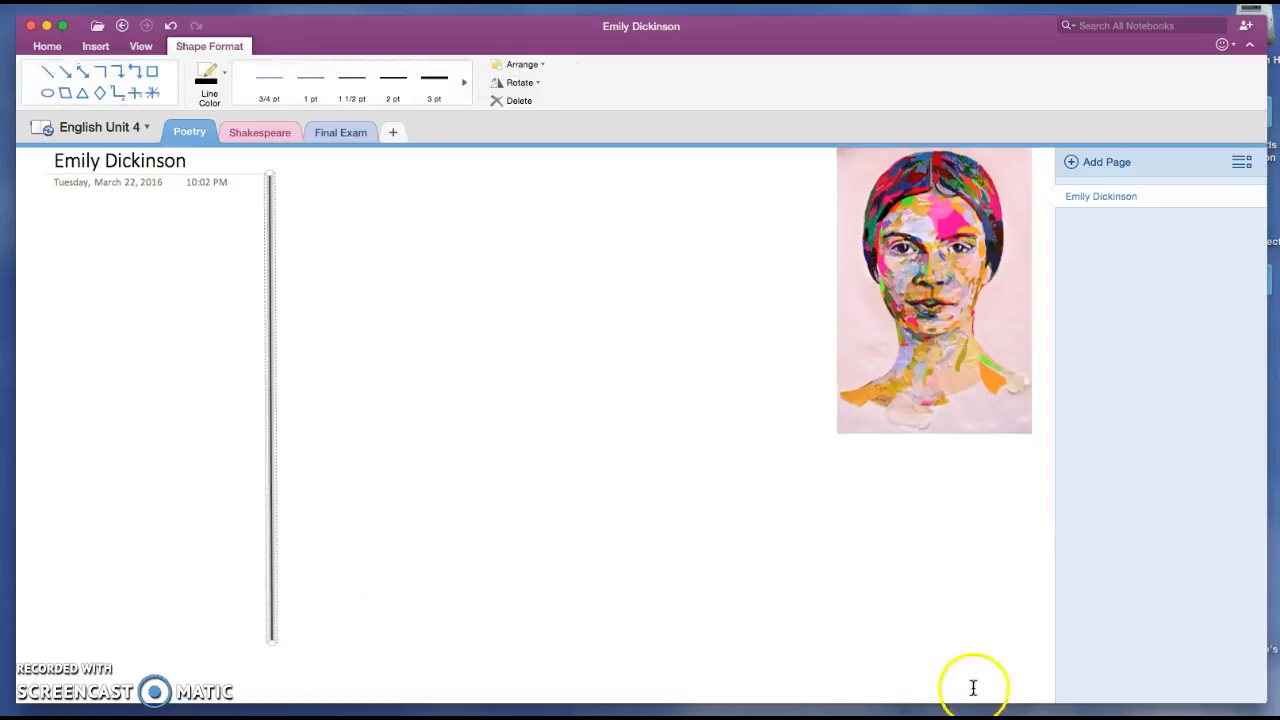
{"action": "left_click", "coordinate": [1140, 714]}
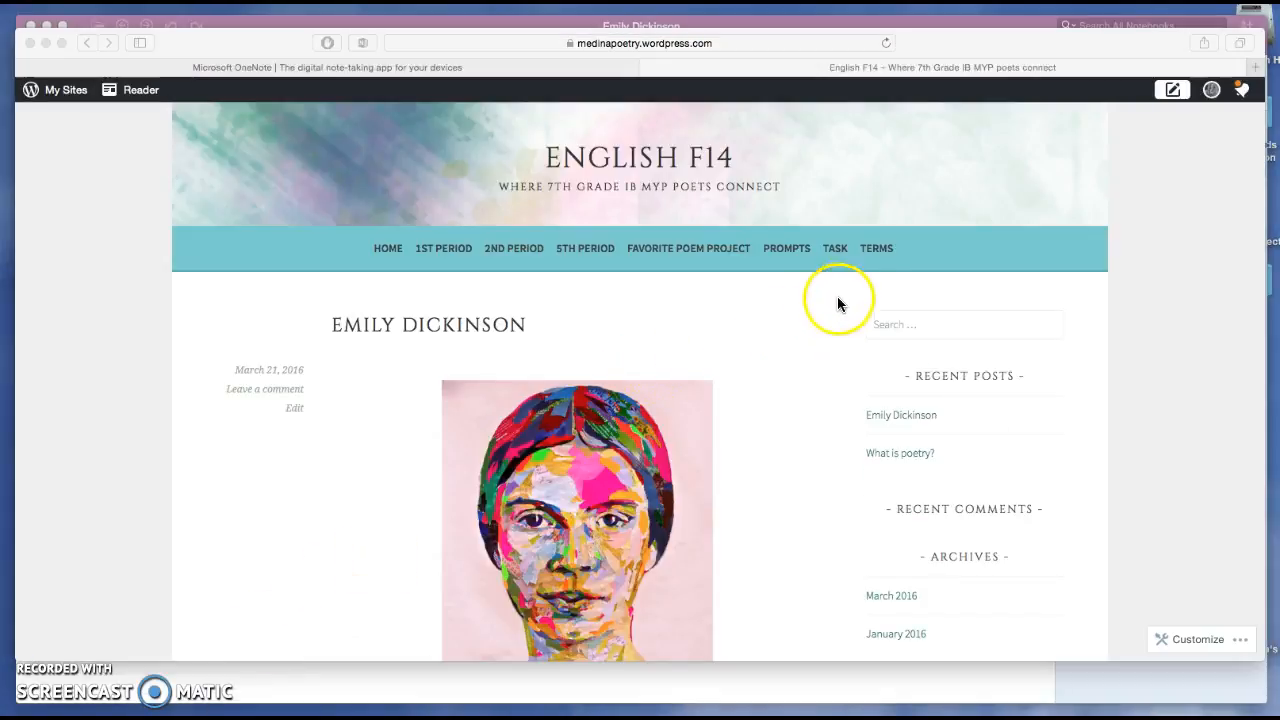
{"action": "left_click", "coordinate": [879, 250]}
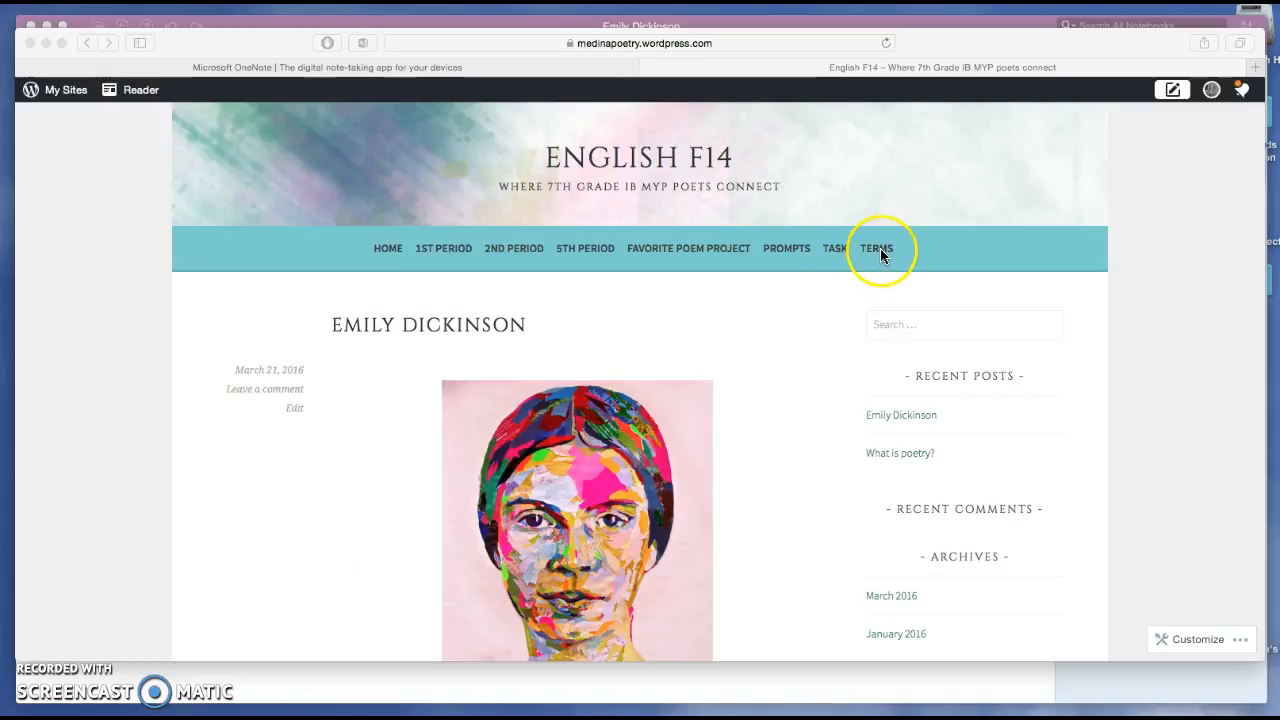
{"action": "left_click", "coordinate": [880, 250]}
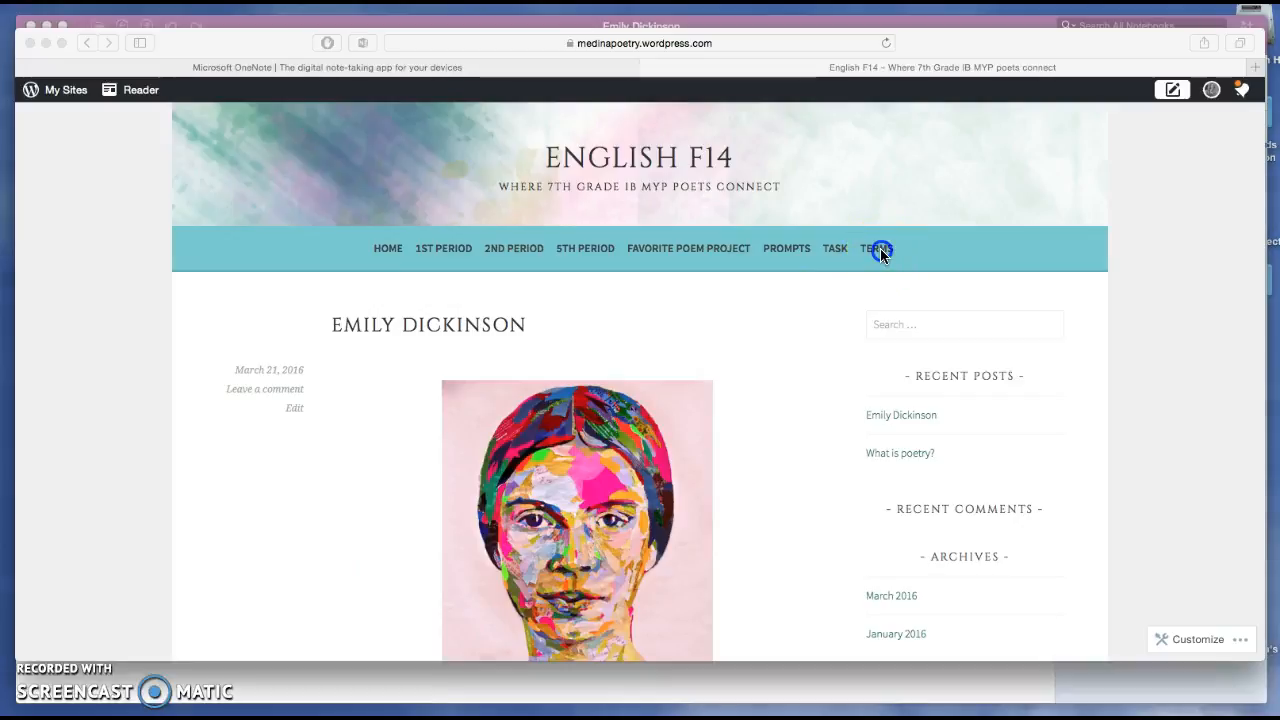
{"action": "left_click", "coordinate": [880, 252]}
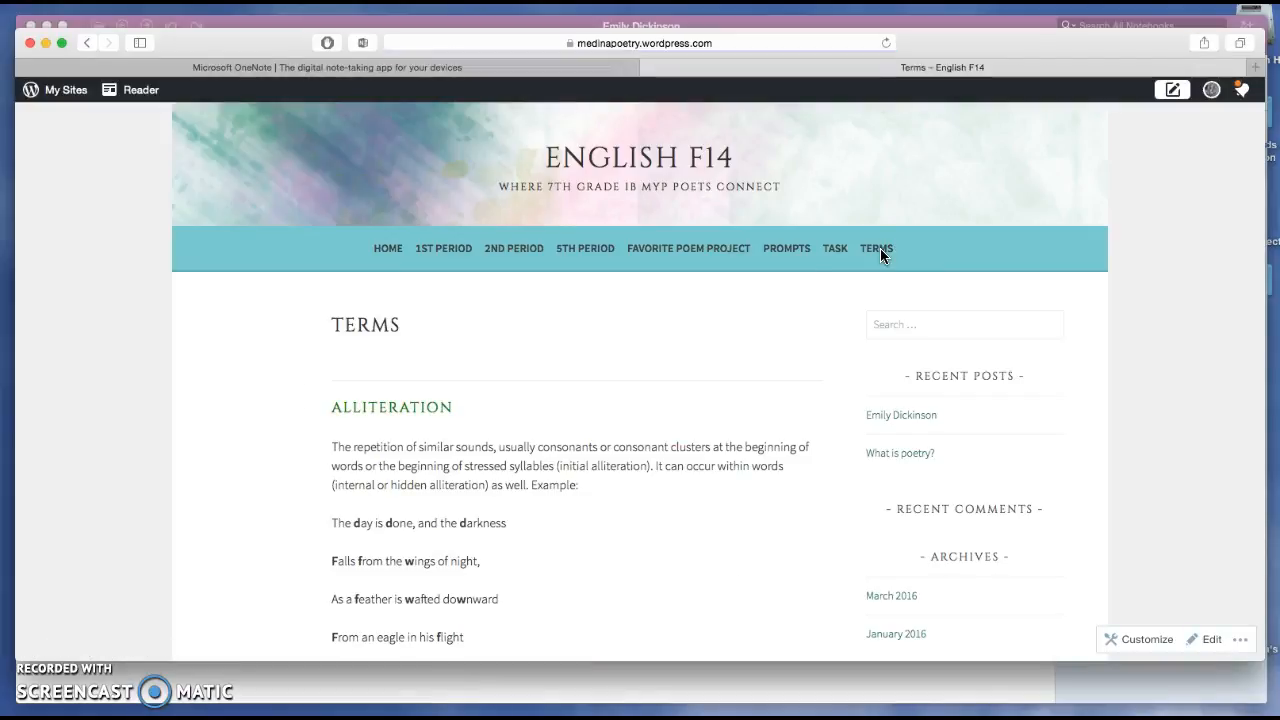
Find the Quatrain entry on the Terms page and copy its full definition
{"action": "scroll", "coordinate": [667, 437], "scroll_direction": "down", "scroll_amount": 10}
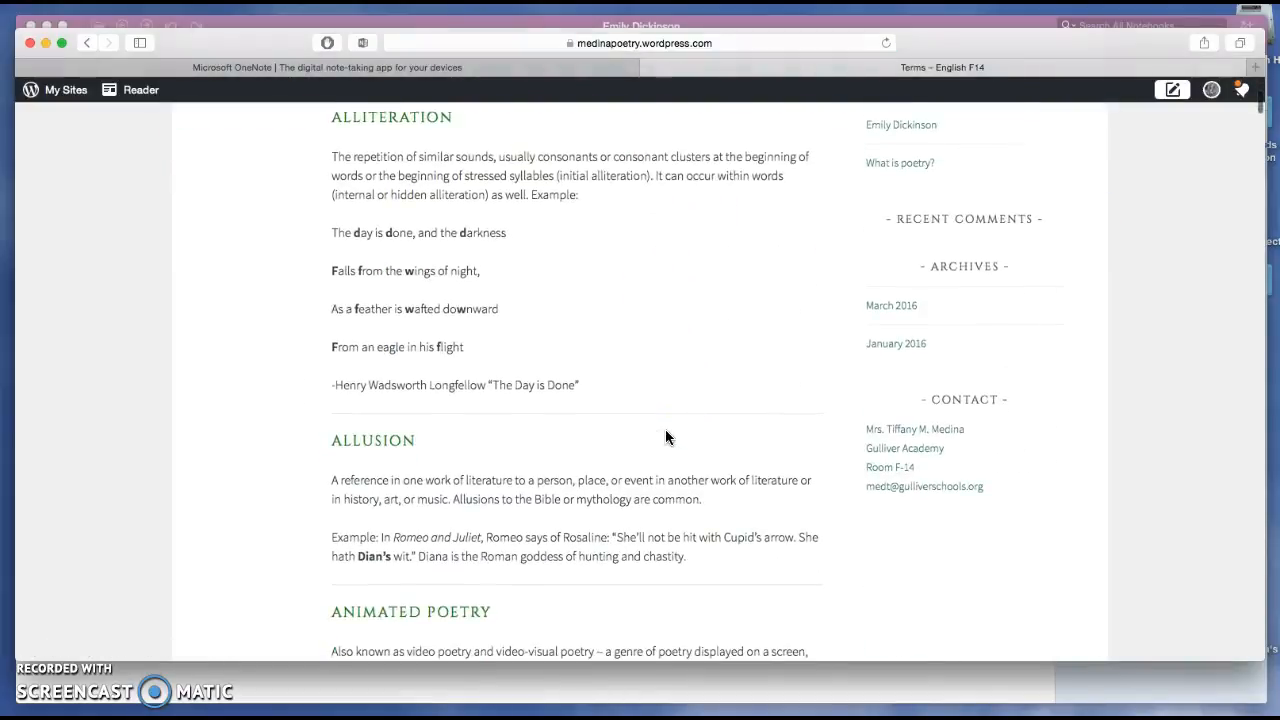
{"action": "scroll", "coordinate": [667, 437], "scroll_direction": "down", "scroll_amount": 15}
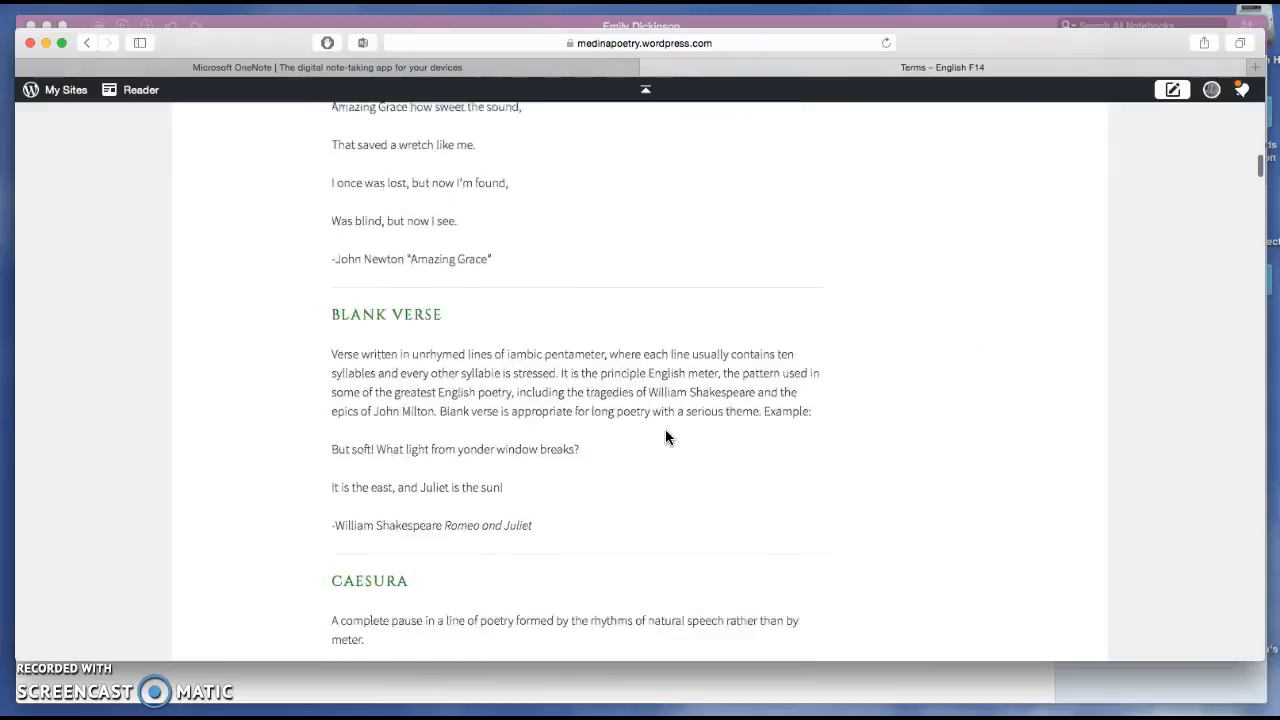
{"action": "scroll", "coordinate": [666, 435], "scroll_direction": "down", "scroll_amount": 15}
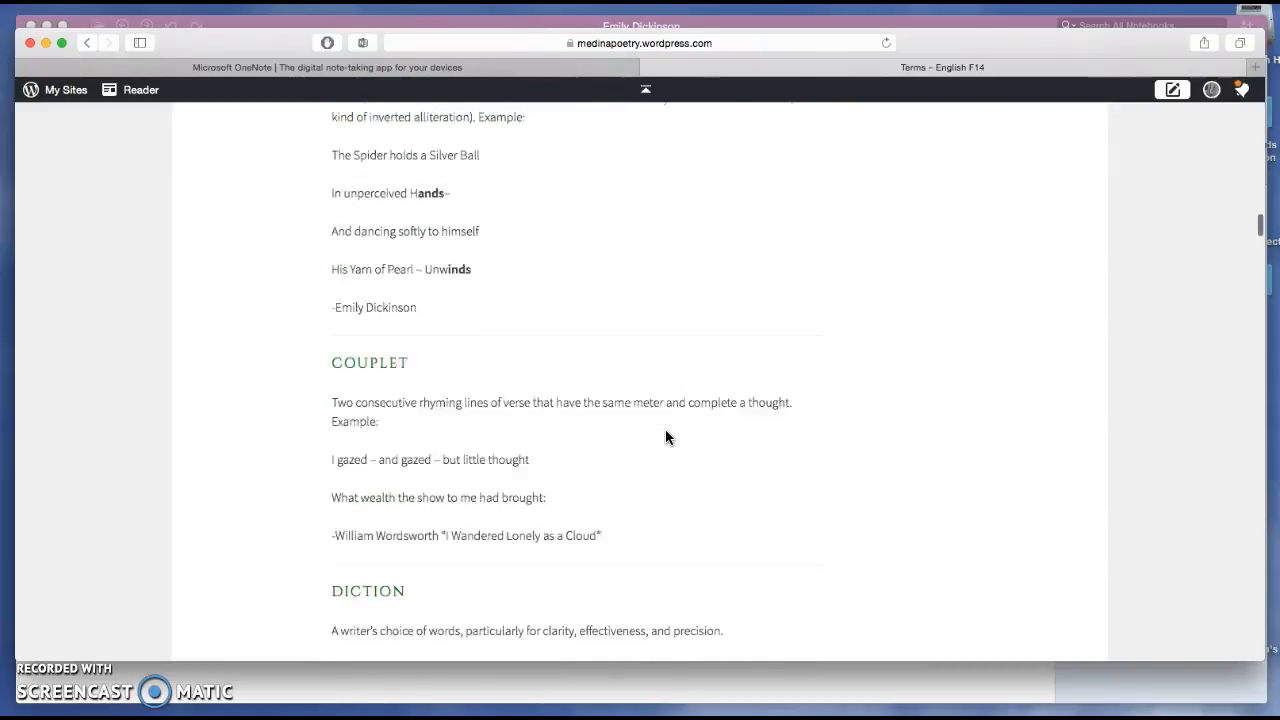
{"action": "scroll", "coordinate": [666, 437], "scroll_direction": "down", "scroll_amount": 15}
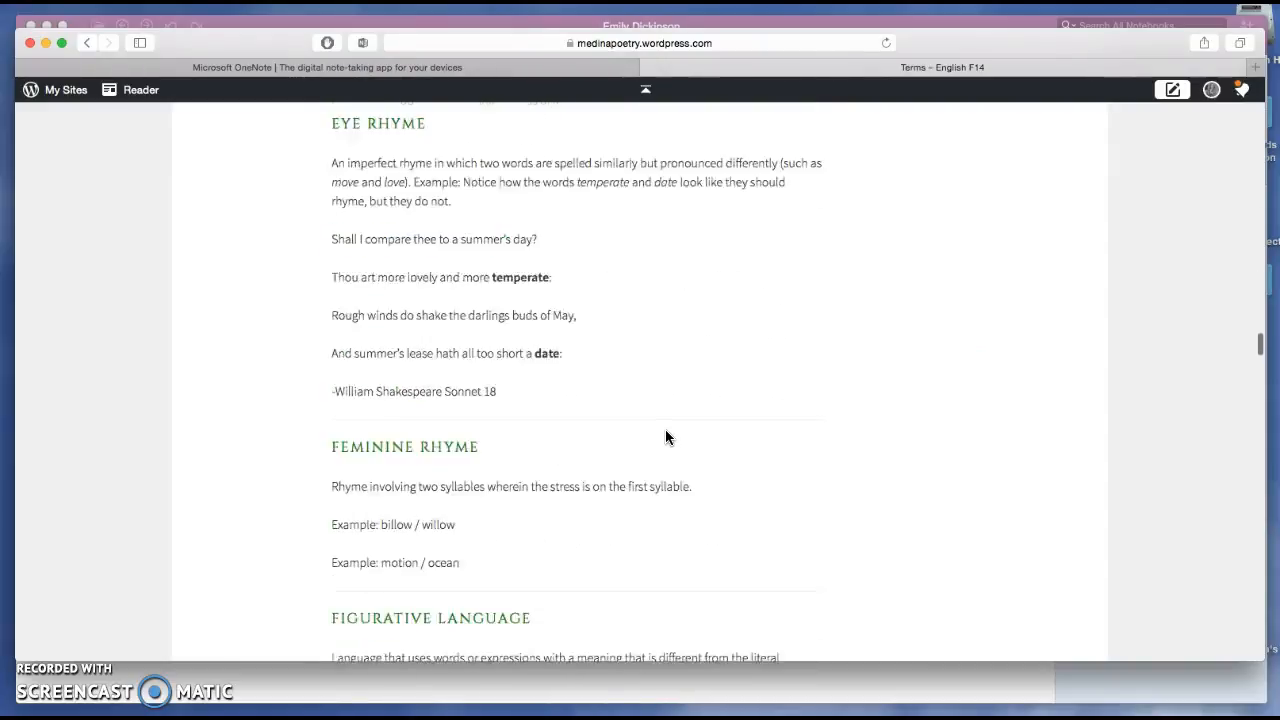
{"action": "scroll", "coordinate": [667, 437], "scroll_direction": "down", "scroll_amount": 15}
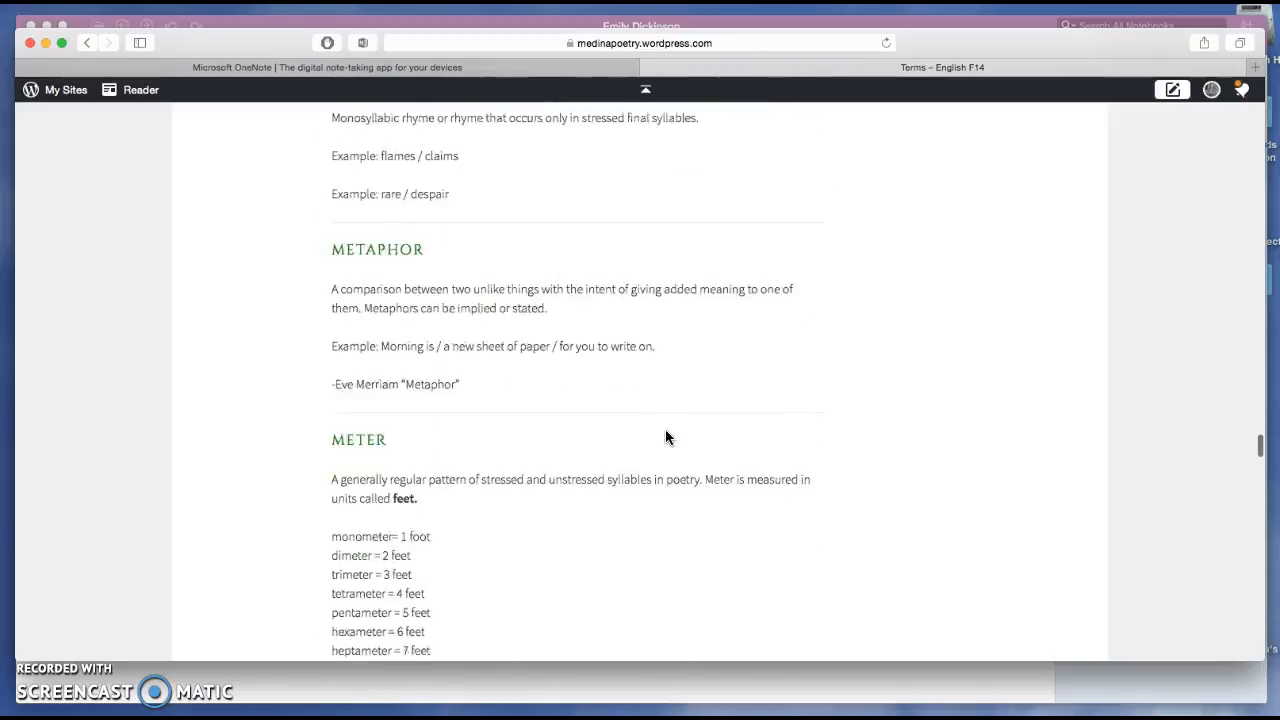
{"action": "scroll", "coordinate": [667, 437], "scroll_direction": "down", "scroll_amount": 15}
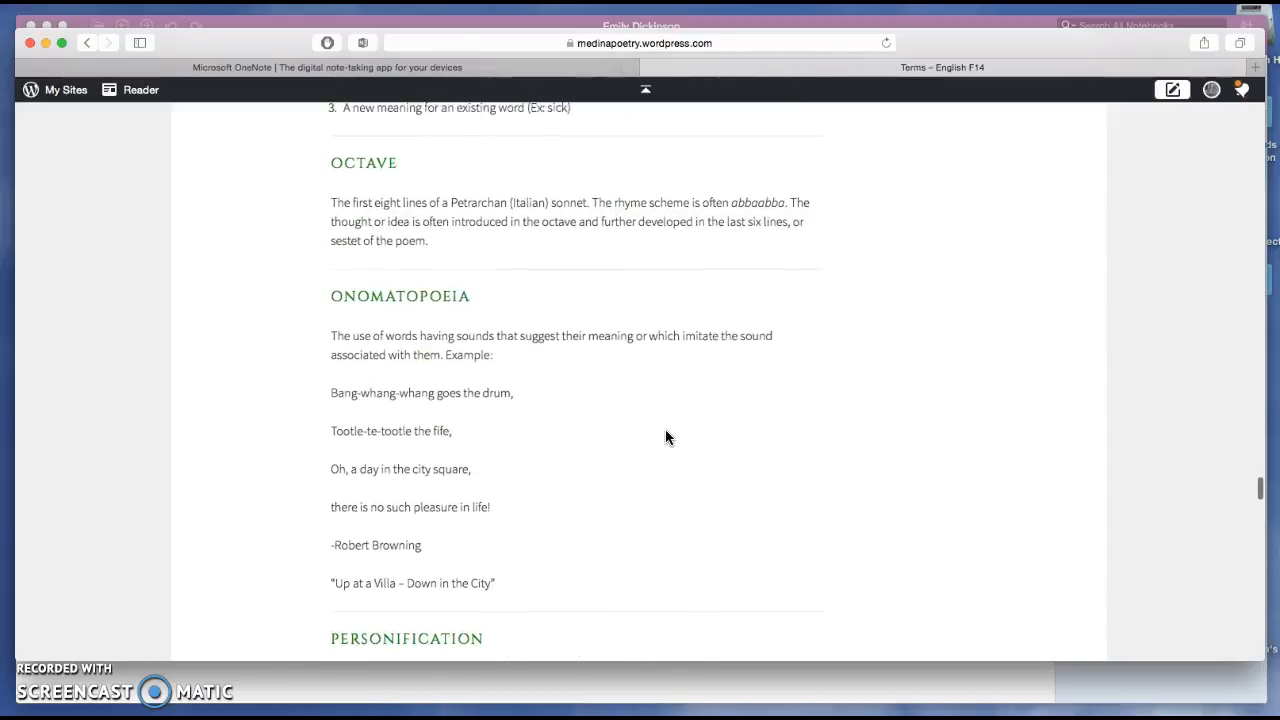
{"action": "scroll", "coordinate": [667, 437], "scroll_direction": "down", "scroll_amount": 15}
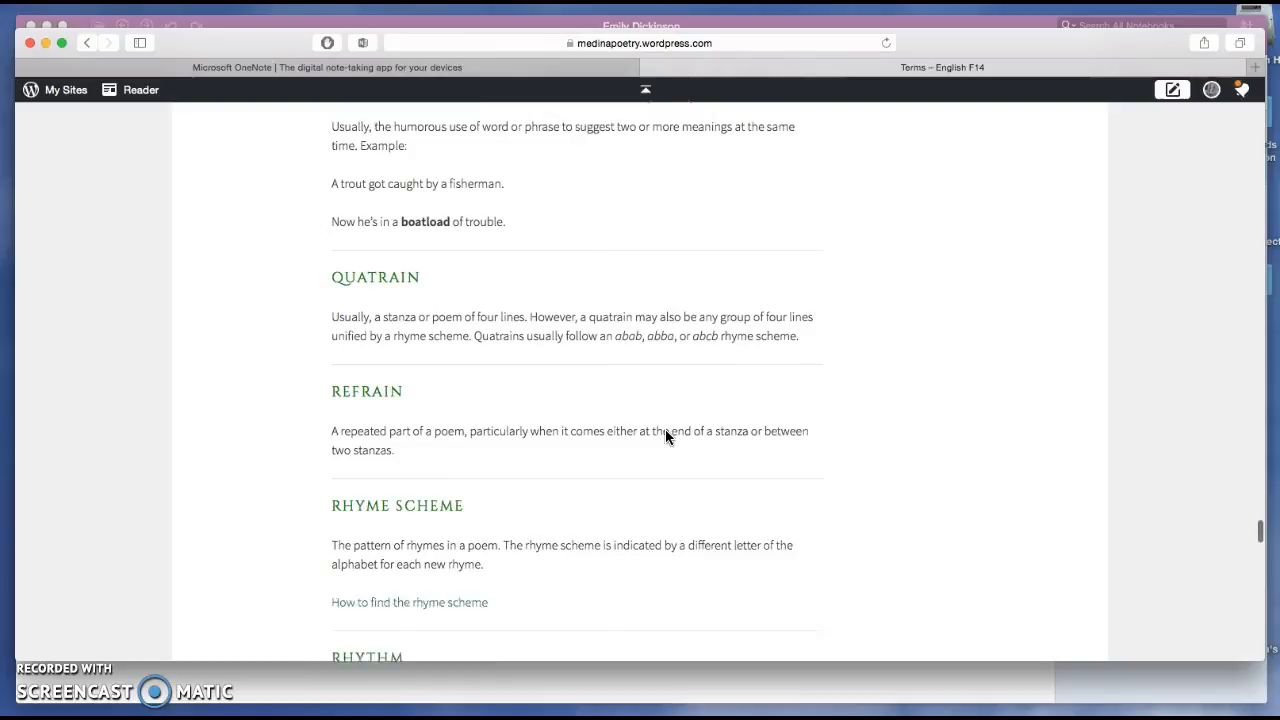
{"action": "left_click_drag", "start_coordinate": [334, 303], "coordinate": [804, 326]}
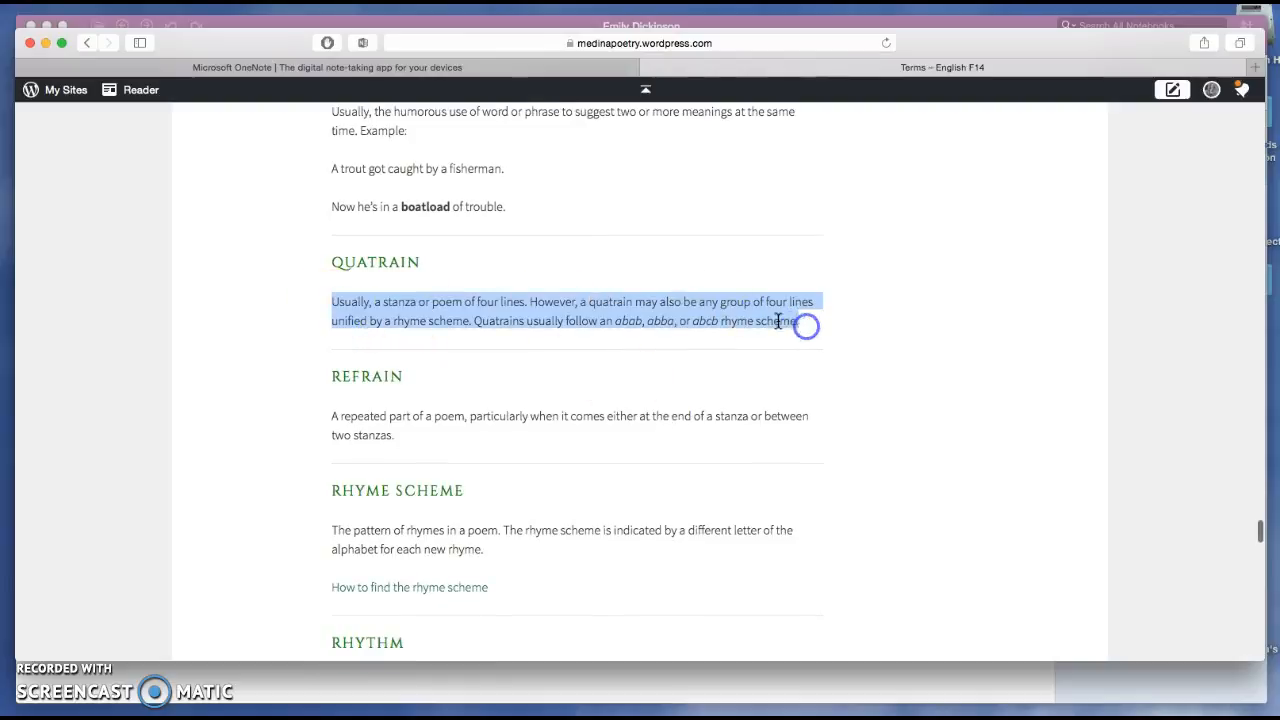
{"action": "right_click", "coordinate": [692, 300]}
{"action": "left_click", "coordinate": [728, 350]}
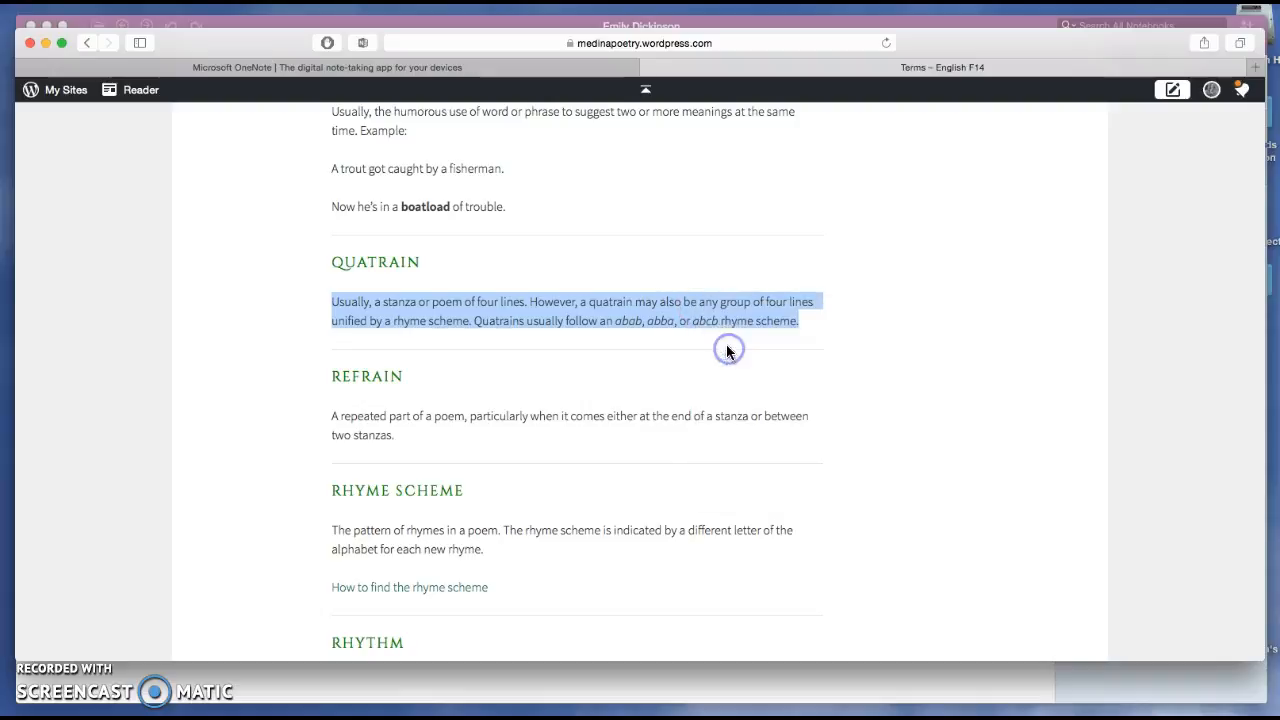
Back in OneNote, add a note headed "Quatrain" with the Important tag and paste the copied definition beneath it
{"action": "left_click", "coordinate": [265, 25]}
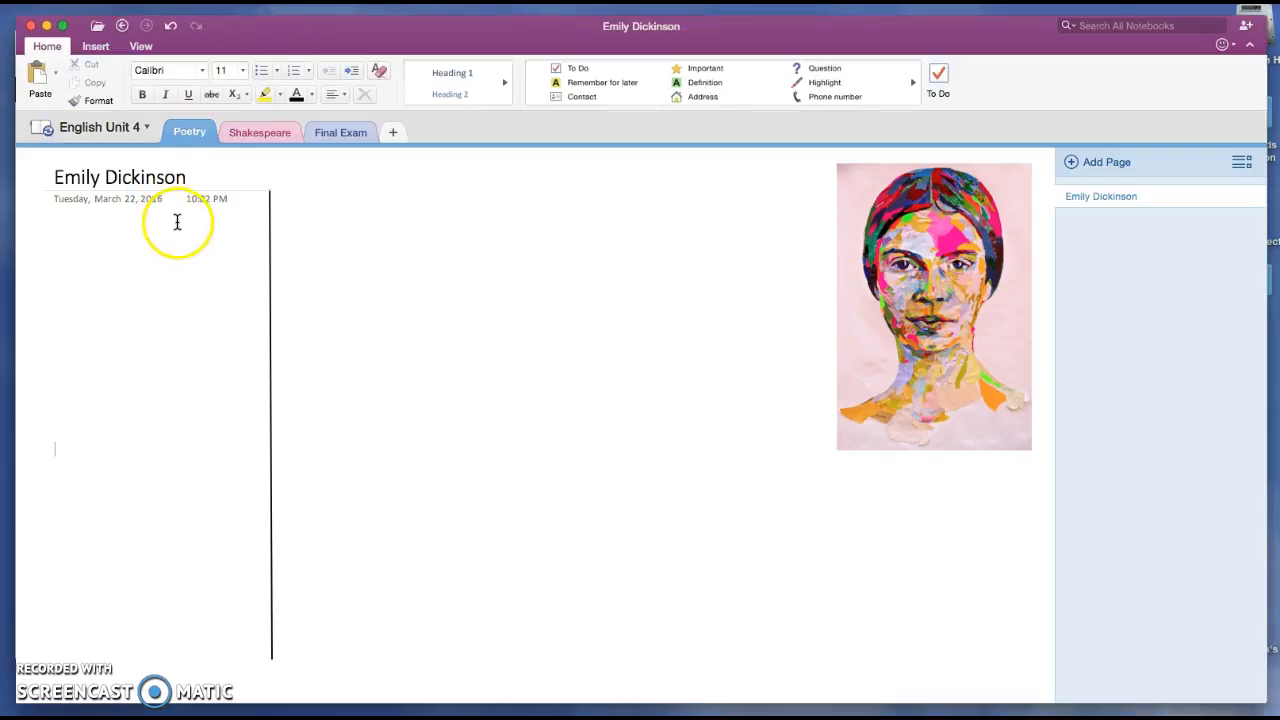
{"action": "left_click", "coordinate": [725, 105]}
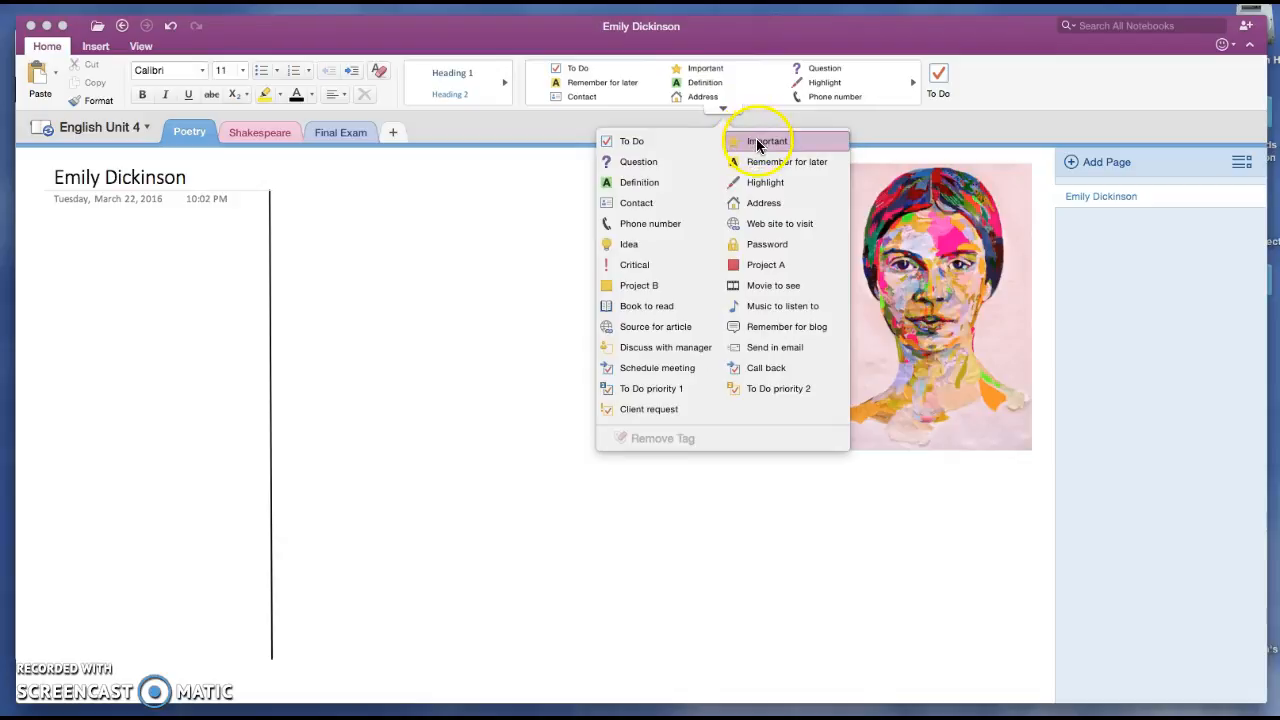
{"action": "left_click", "coordinate": [757, 145]}
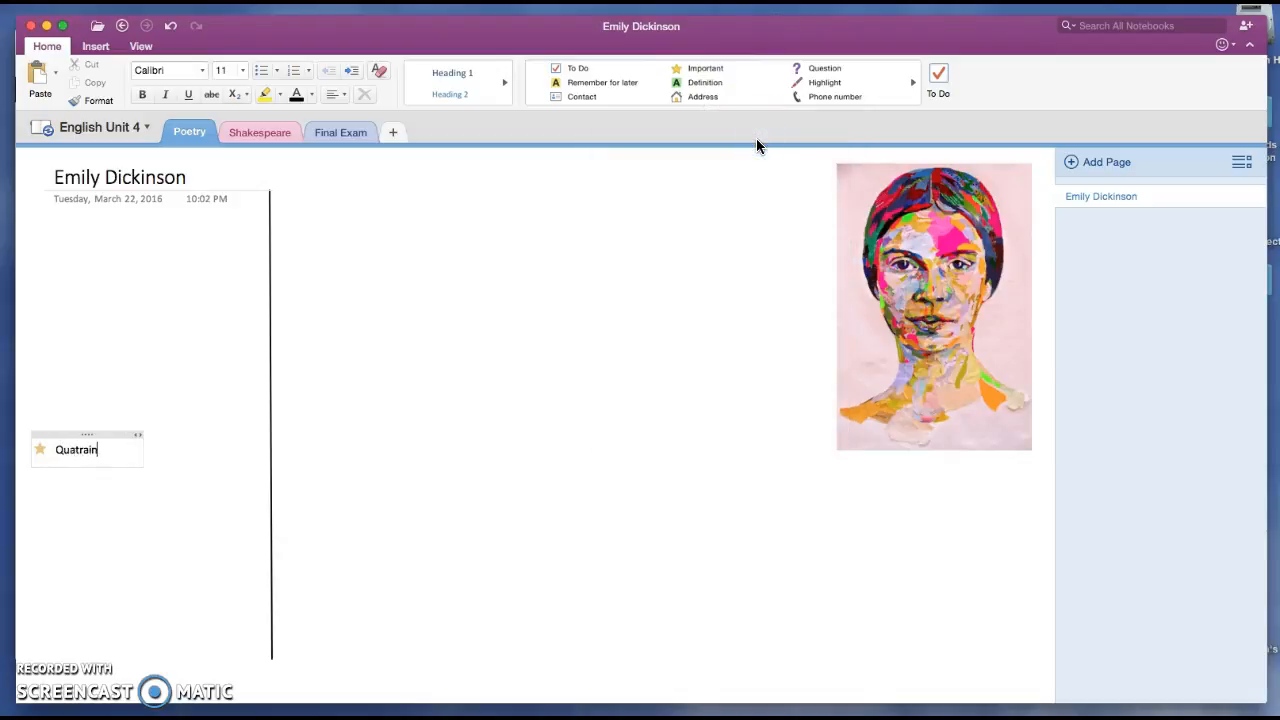
{"action": "left_click", "coordinate": [82, 468]}
{"action": "right_click", "coordinate": [82, 468]}
{"action": "left_click", "coordinate": [106, 503]}
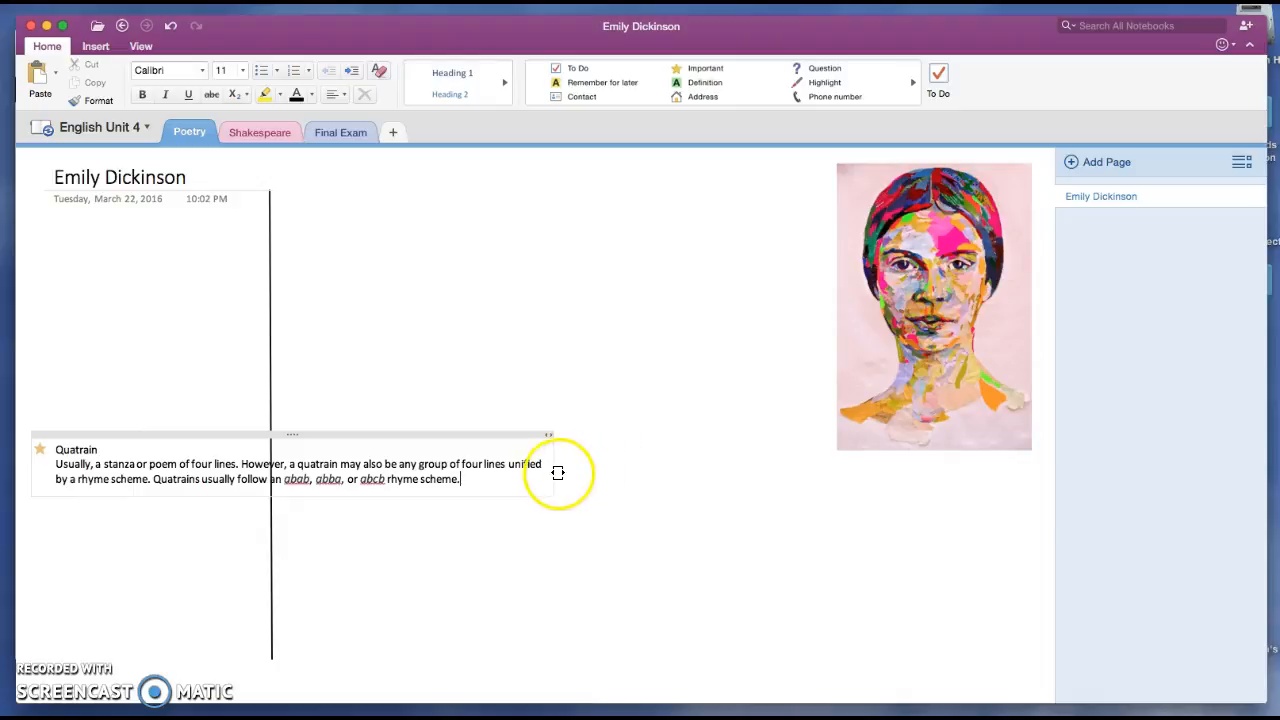
Narrow the Quatrain note to fit beside the vertical line and move it up directly beneath the page's date
{"action": "left_click_drag", "start_coordinate": [539, 473], "coordinate": [258, 479]}
{"action": "left_click_drag", "start_coordinate": [217, 434], "coordinate": [205, 212]}
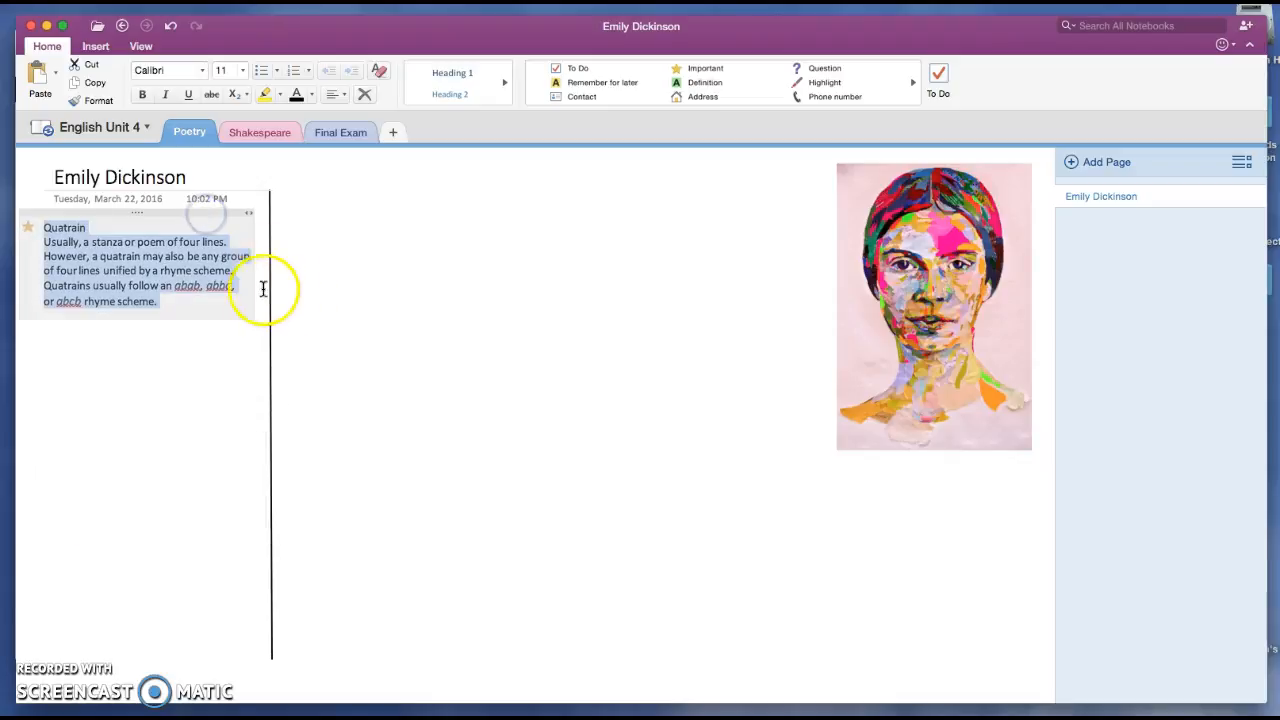
{"action": "left_click", "coordinate": [220, 351]}
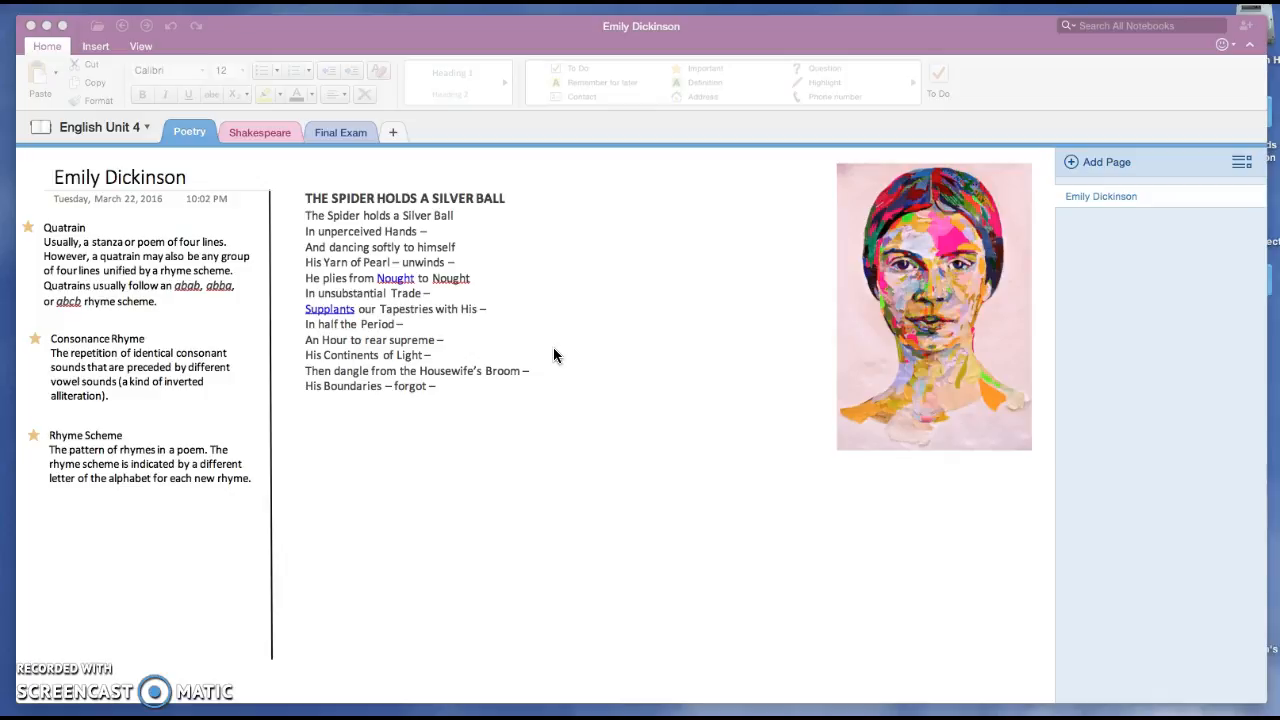
Split the Spider poem into four-line stanzas with blank lines after "unwinds –" and "In half the Period –"
{"action": "scroll", "coordinate": [229, 273], "scroll_direction": "right", "scroll_amount": 1}
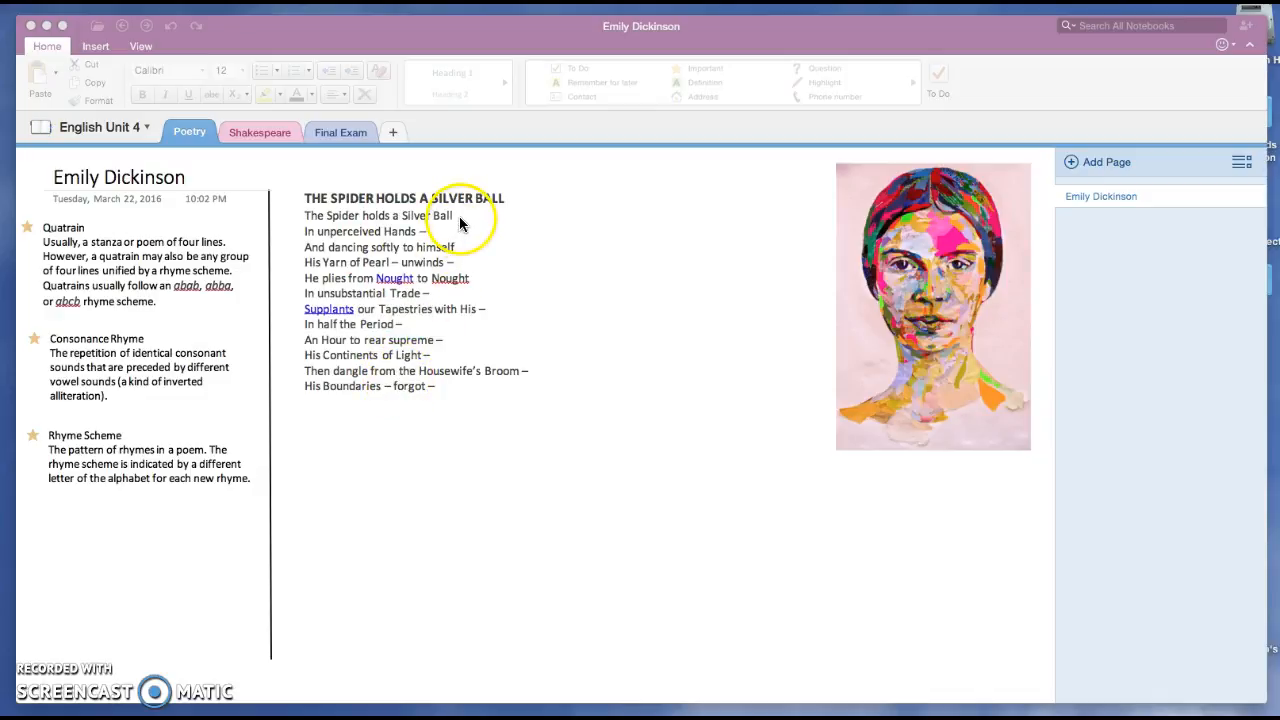
{"action": "left_click", "coordinate": [464, 259]}
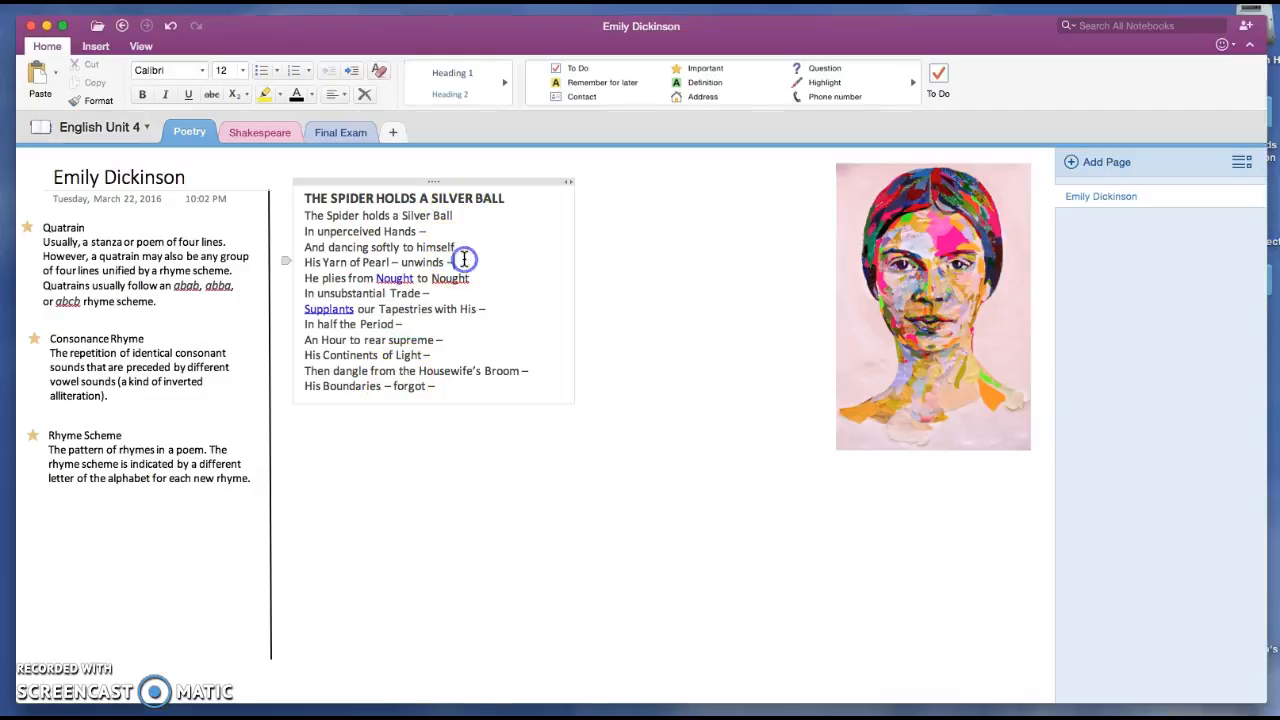
{"action": "key", "text": "Return"}
{"action": "left_click", "coordinate": [431, 339]}
{"action": "key", "text": "Return"}
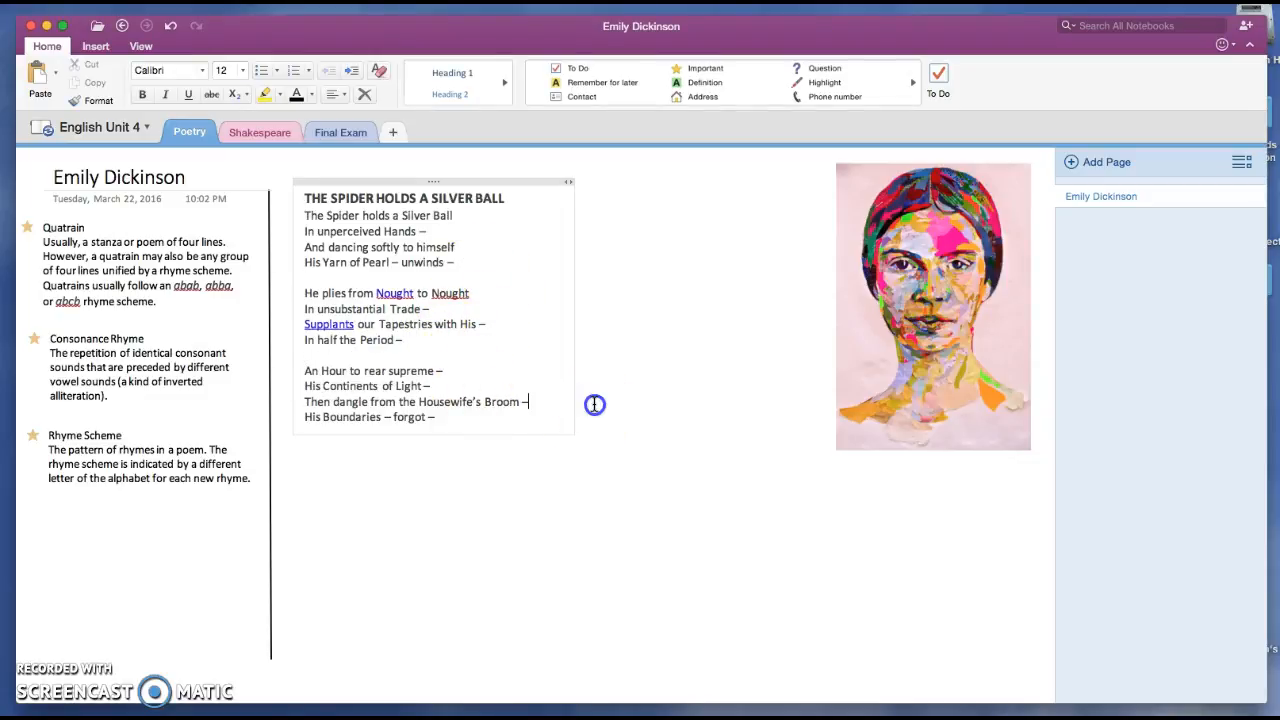
View the dictionary definitions linked from "Nought" and "Supplants" in the poem, returning to the OneNote page after each
{"action": "left_click", "coordinate": [396, 294]}
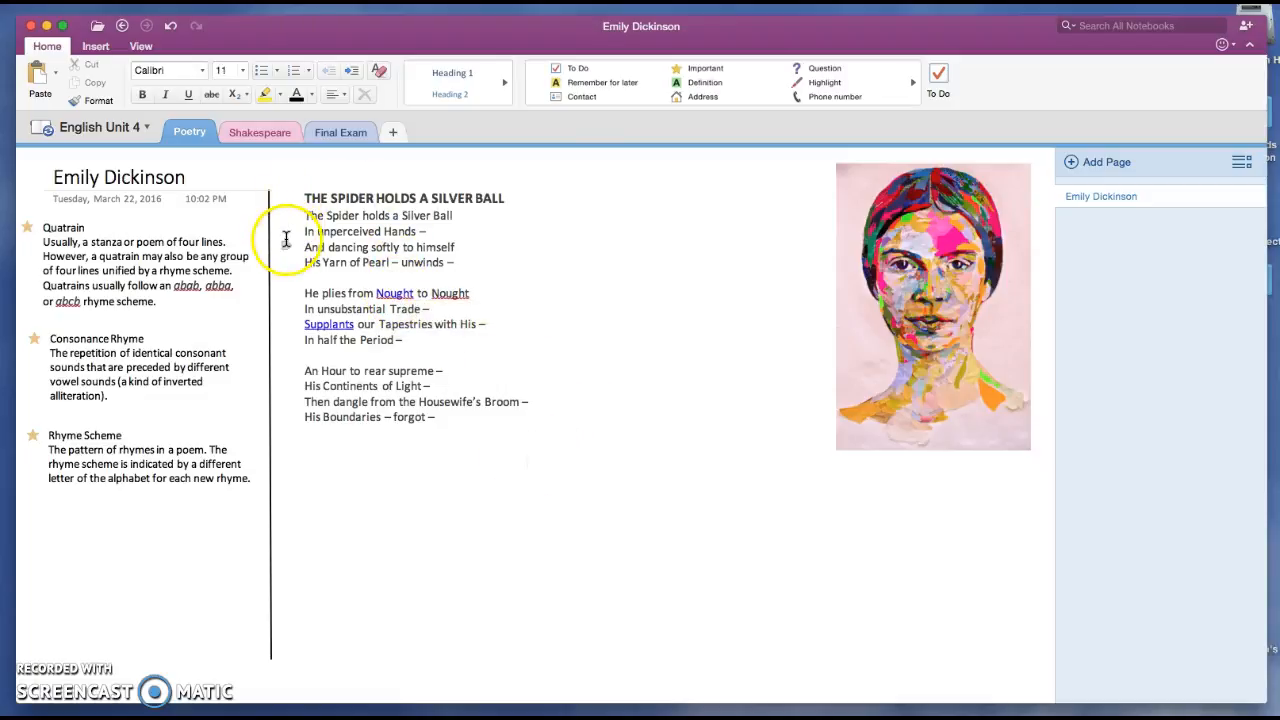
{"action": "left_click", "coordinate": [394, 300]}
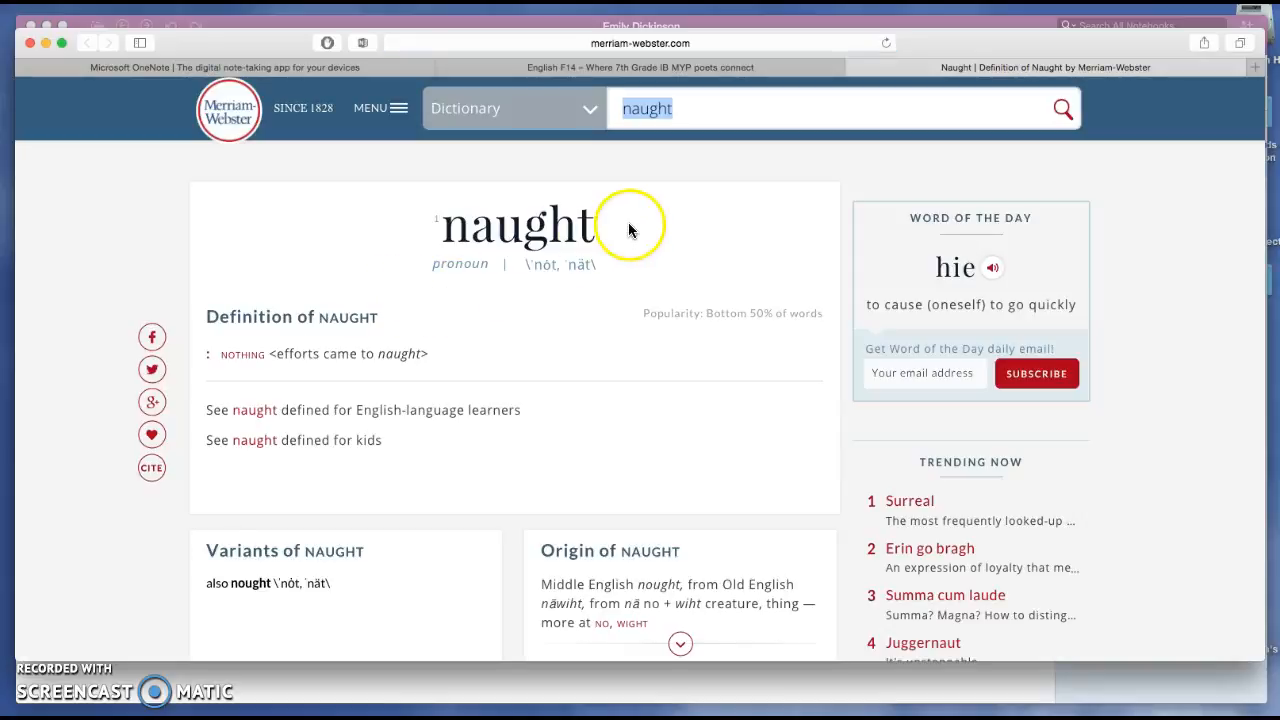
{"action": "left_click", "coordinate": [47, 41]}
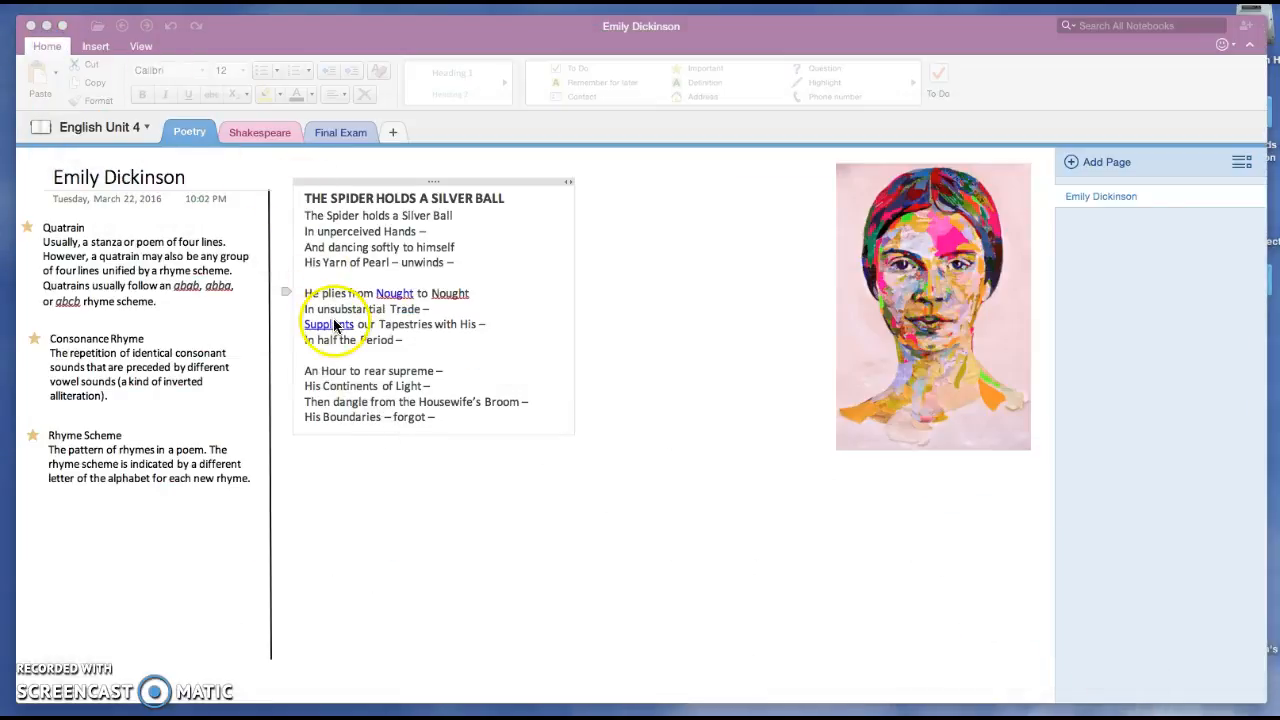
{"action": "left_click", "coordinate": [336, 326]}
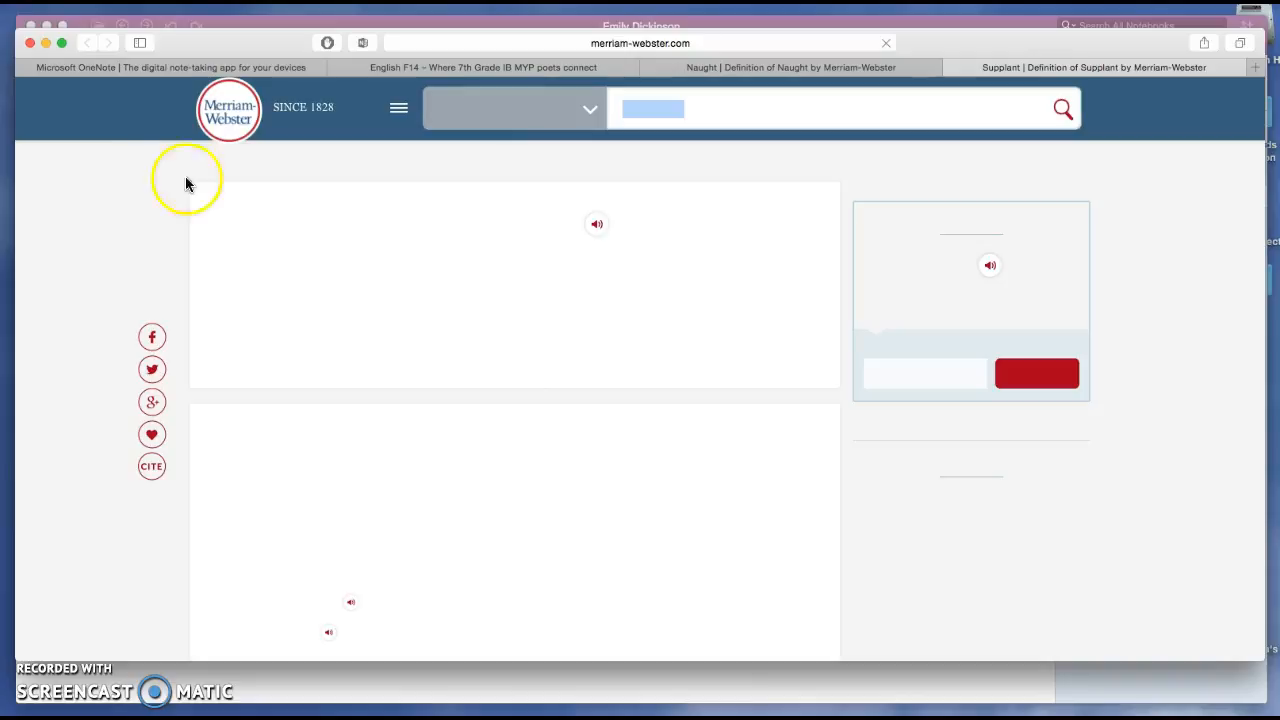
{"action": "left_click", "coordinate": [46, 42]}
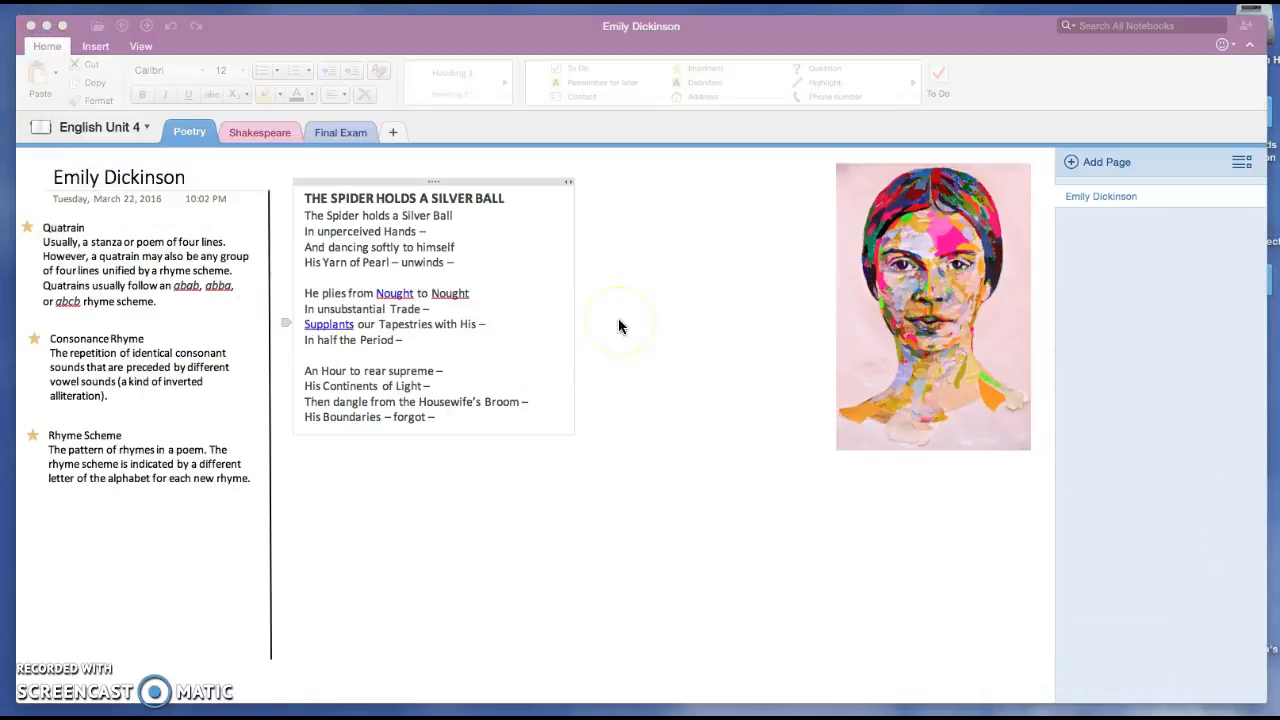
Add three separate "Note" text boxes around the poem: beside the first stanza, beside the last stanza and below the poem
{"action": "left_click", "coordinate": [444, 487]}
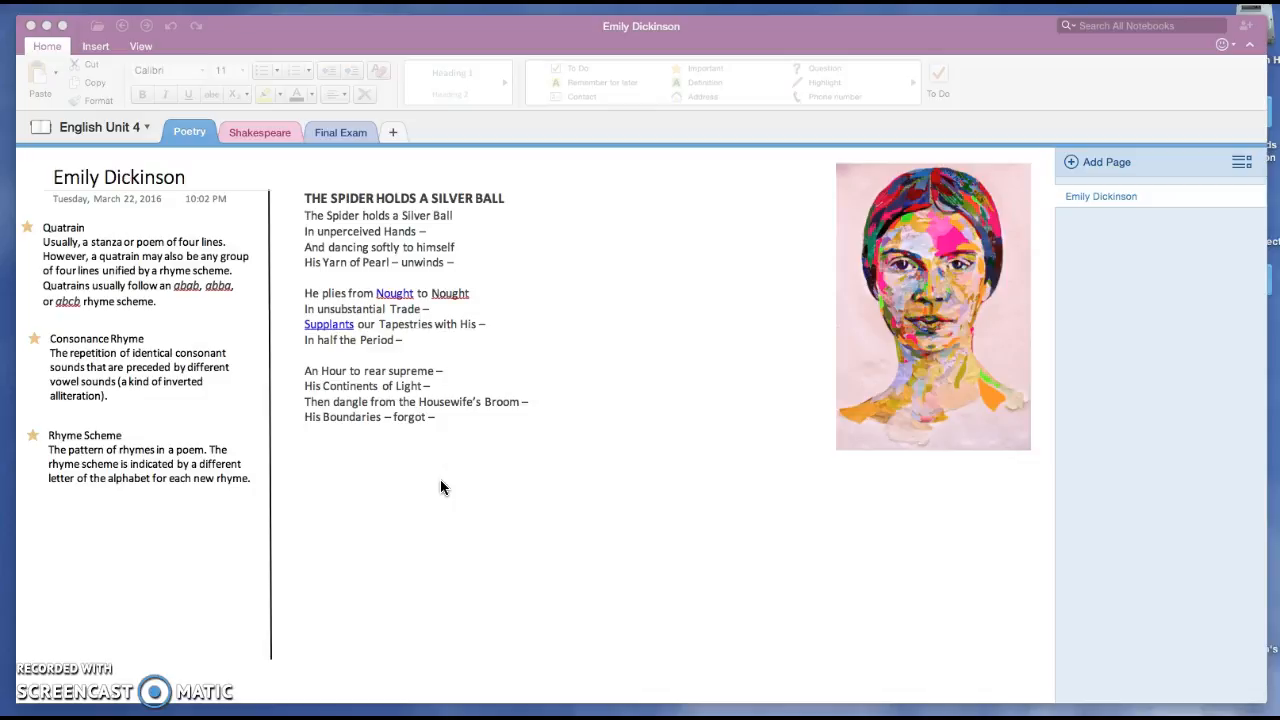
{"action": "left_click", "coordinate": [610, 283]}
{"action": "left_click", "coordinate": [646, 240]}
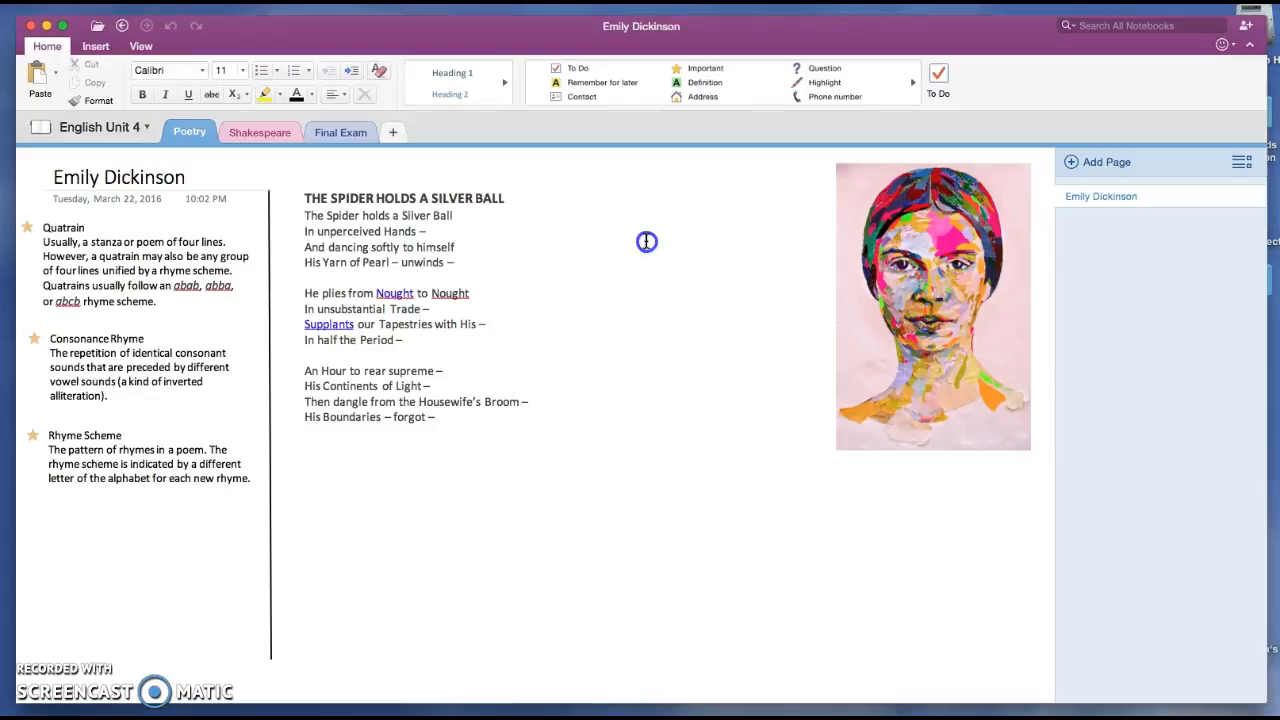
{"action": "type", "text": "Note"}
{"action": "left_click", "coordinate": [649, 406]}
{"action": "type", "text": "Note"}
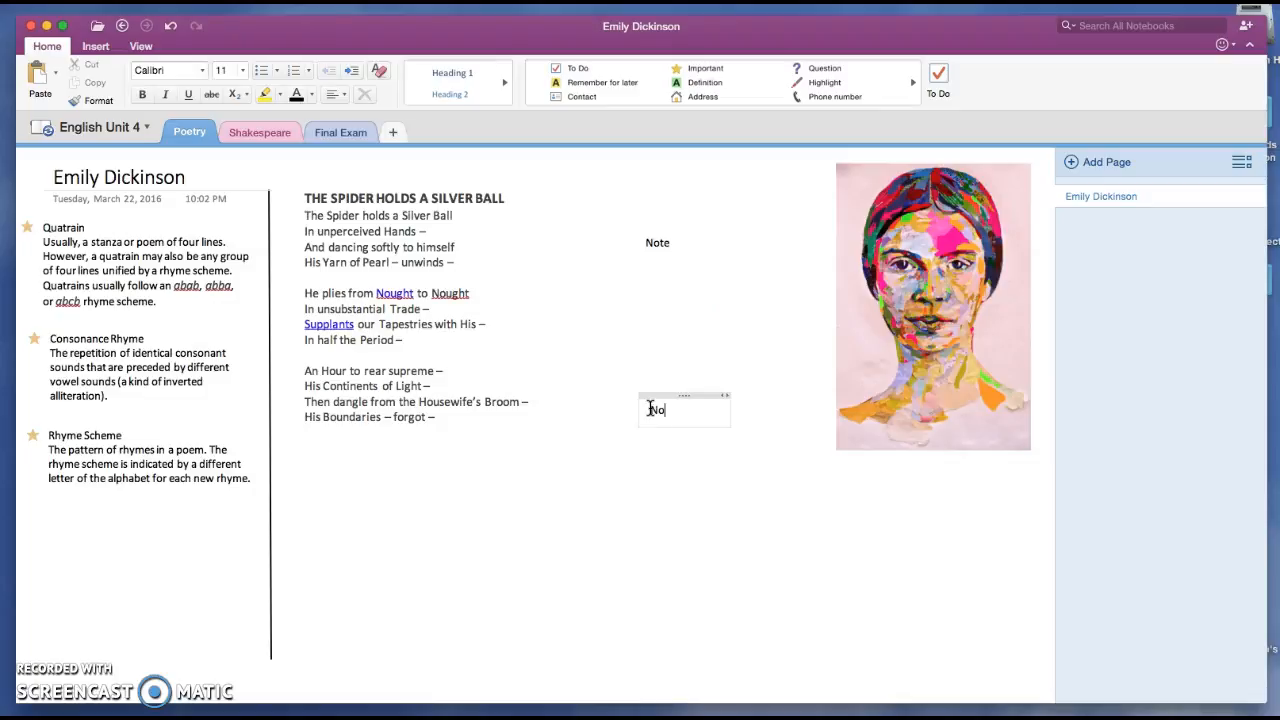
{"action": "left_click", "coordinate": [372, 508]}
{"action": "type", "text": "Note"}
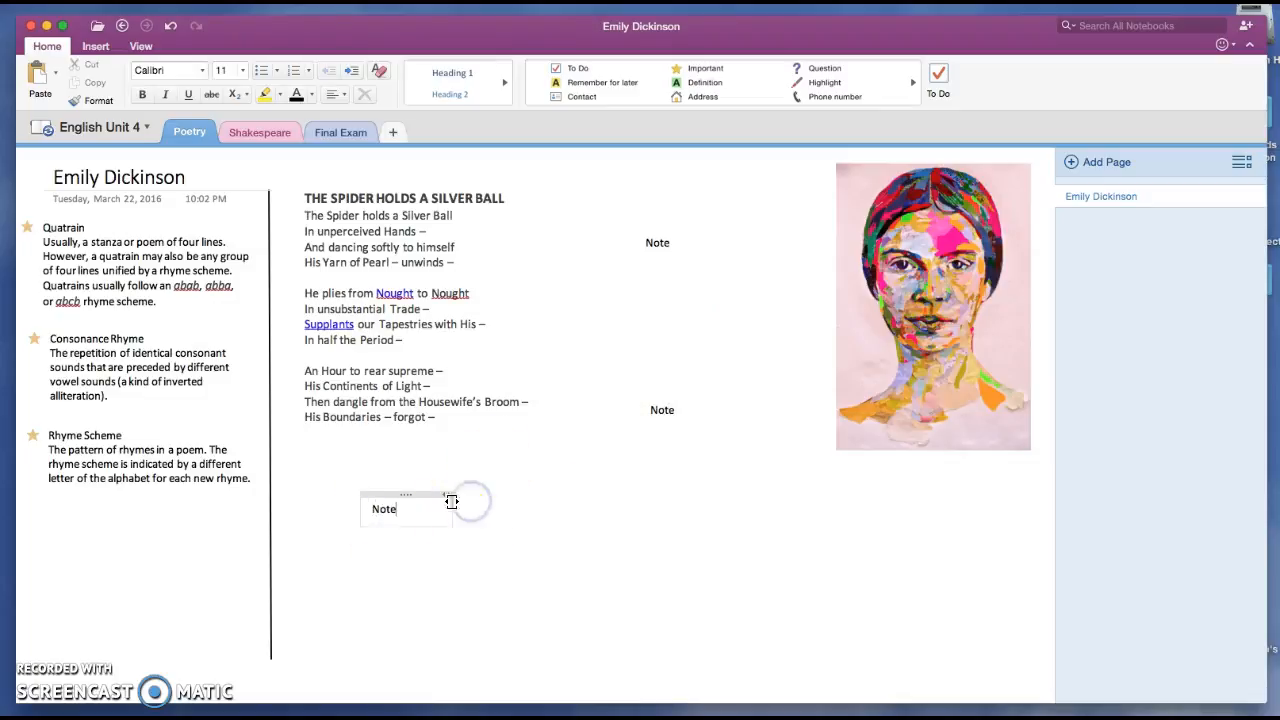
{"action": "left_click", "coordinate": [417, 508]}
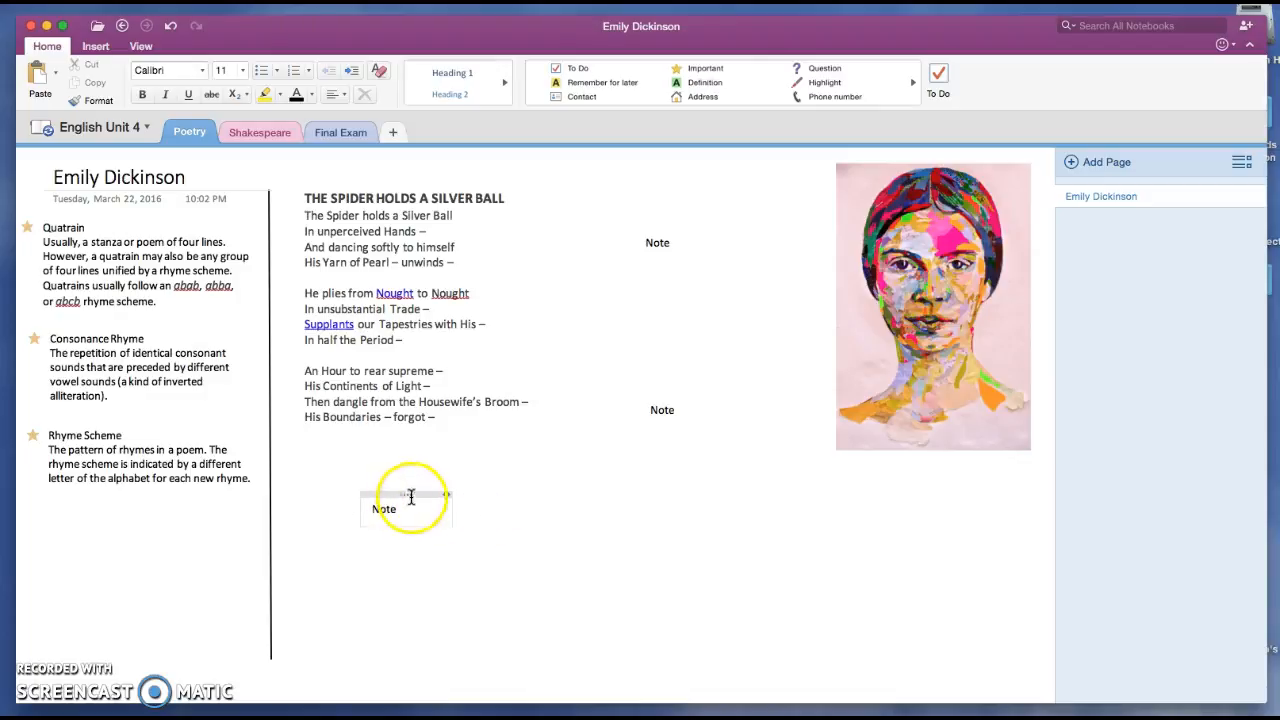
Draw an arrow from the note below the poem to "Housewife's Broom" and highlight that phrase in yellow
{"action": "left_click", "coordinate": [95, 47]}
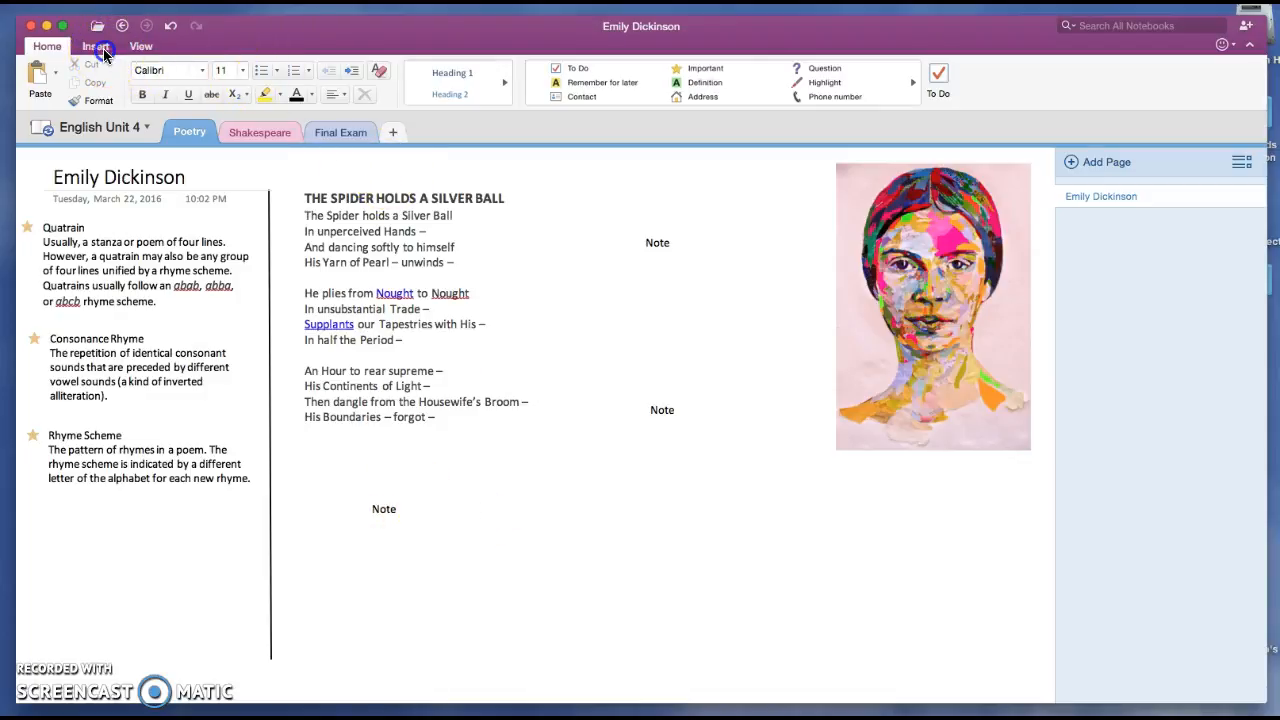
{"action": "left_click", "coordinate": [425, 75]}
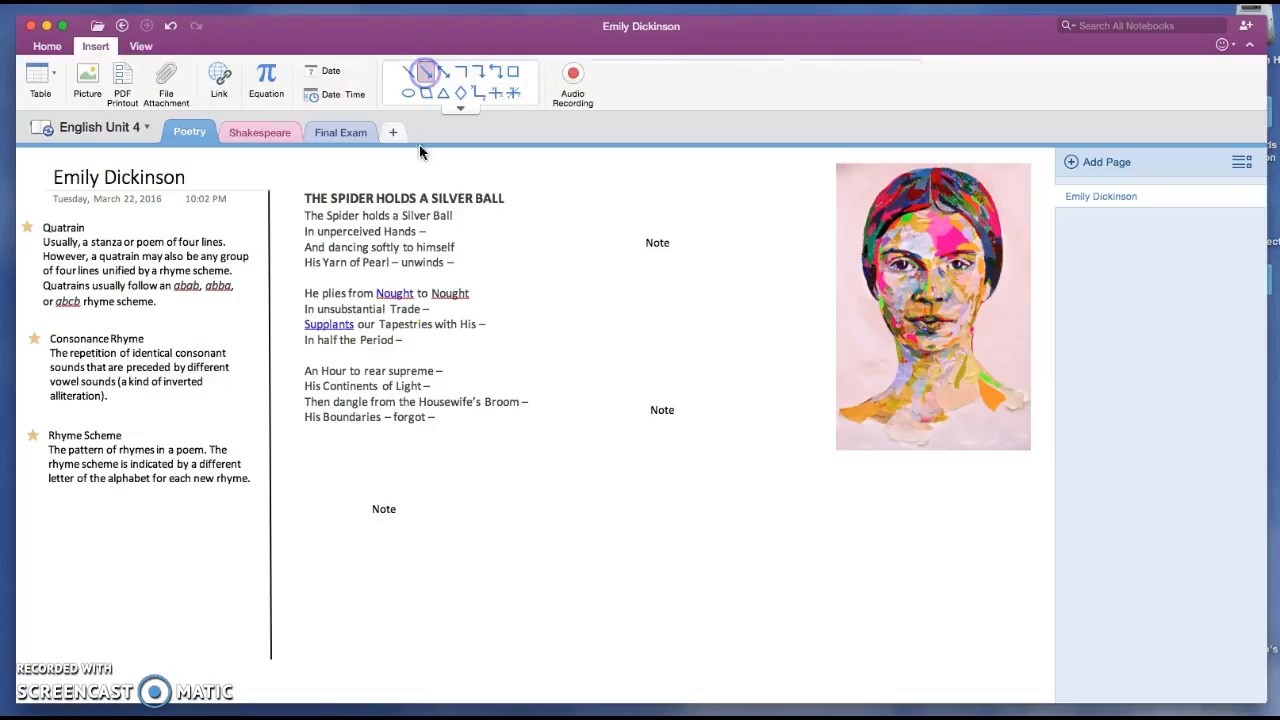
{"action": "mouse_move", "coordinate": [399, 509]}
{"action": "left_mouse_down"}
{"action": "mouse_move", "coordinate": [403, 447]}
{"action": "mouse_move", "coordinate": [420, 420]}
{"action": "mouse_move", "coordinate": [446, 413]}
{"action": "left_mouse_up"}
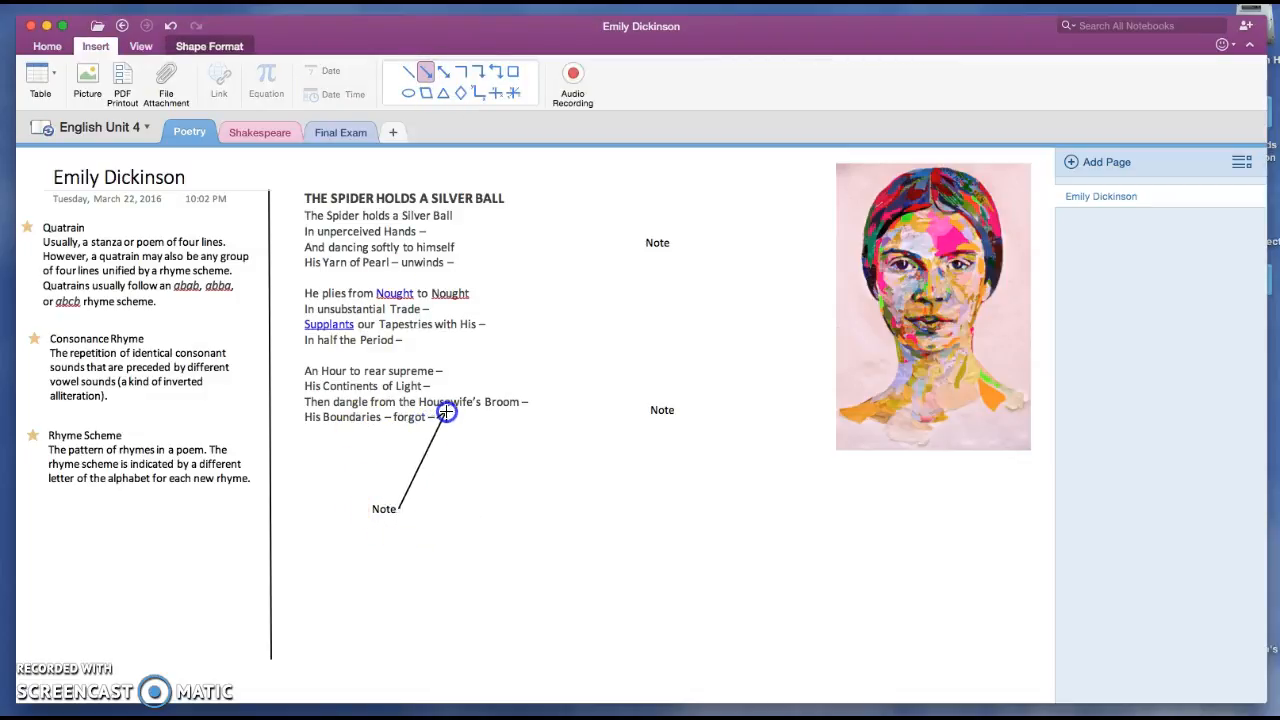
{"action": "left_click", "coordinate": [500, 487]}
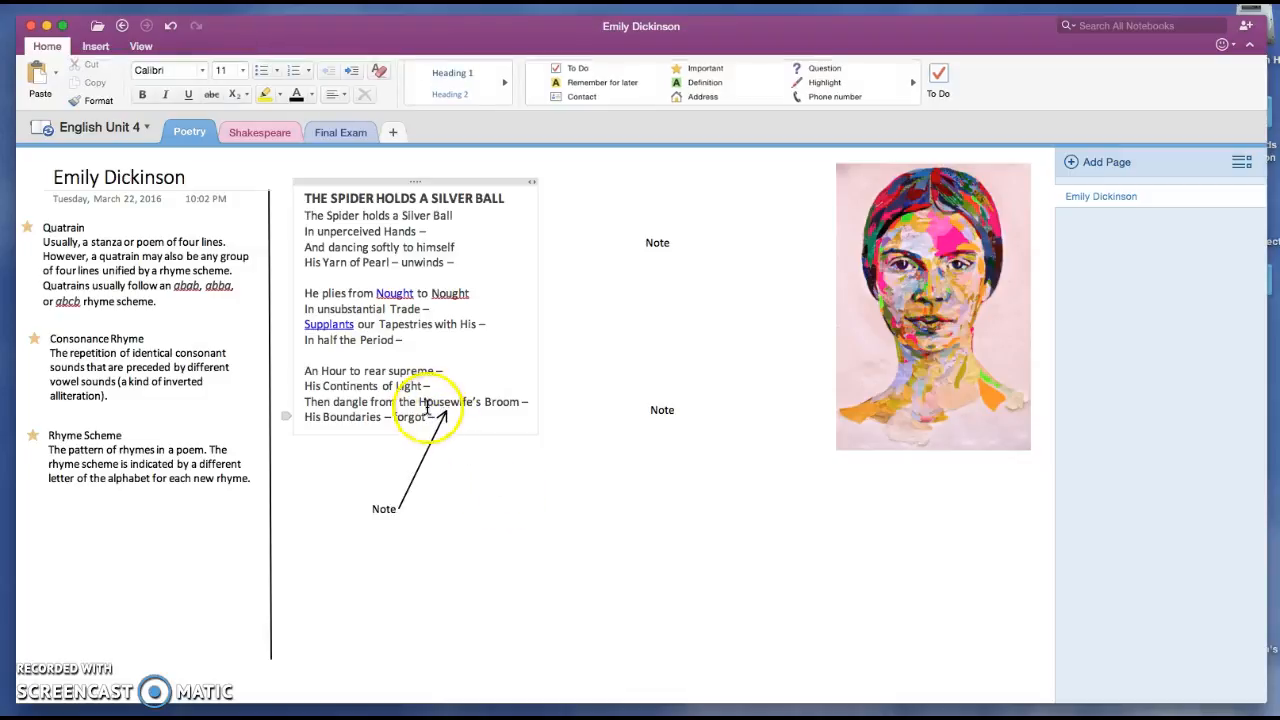
{"action": "left_click_drag", "start_coordinate": [420, 401], "coordinate": [518, 404]}
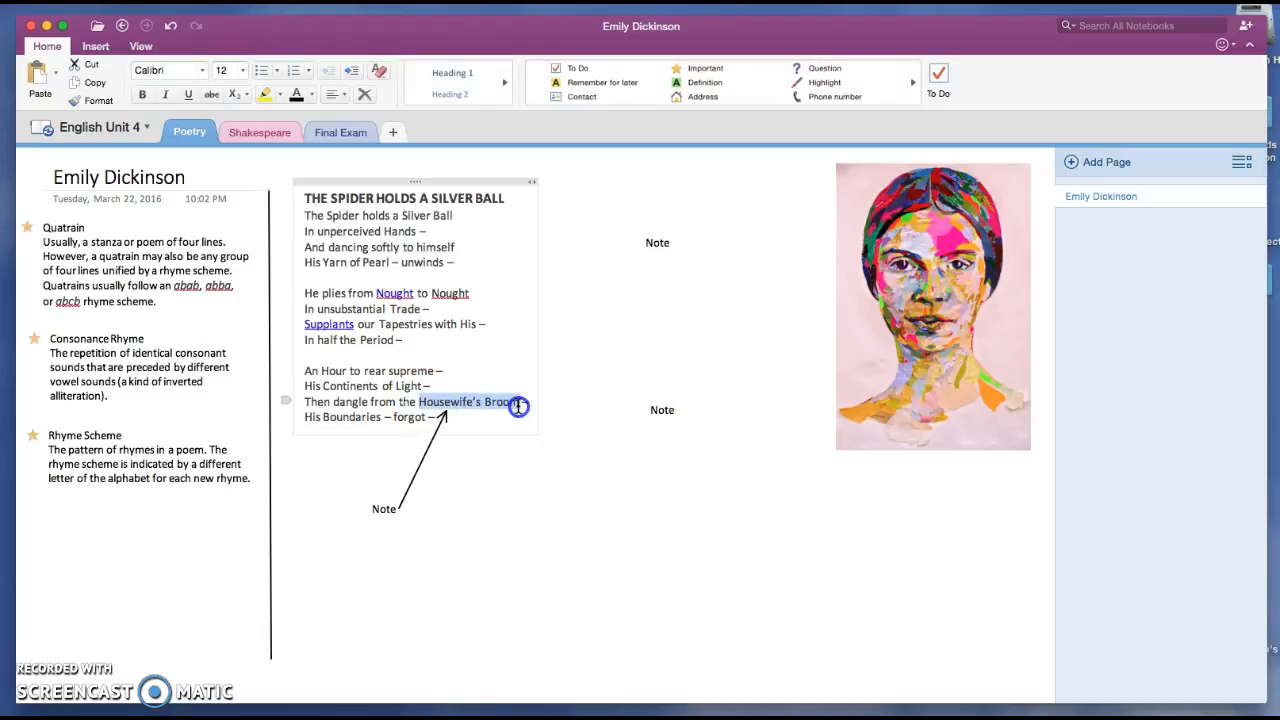
{"action": "left_click", "coordinate": [266, 94]}
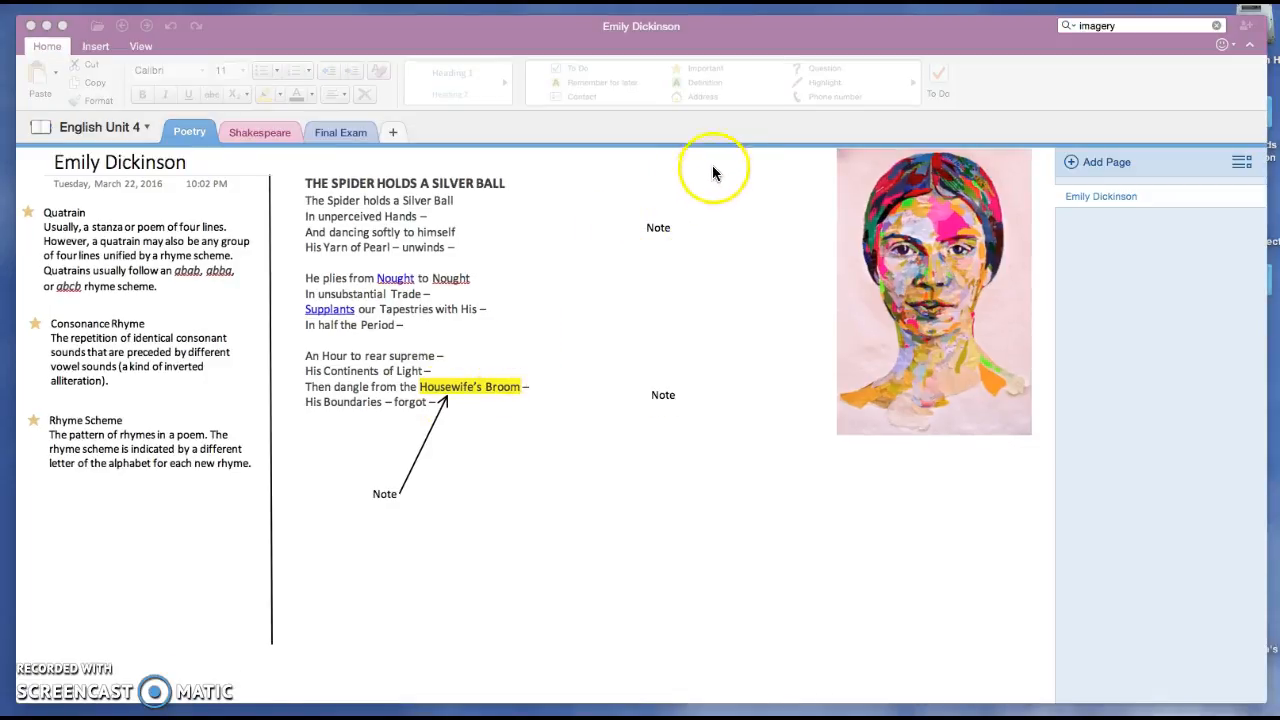
Add a Question-tagged note reading "Why..." directly beneath the portrait
{"action": "left_click", "coordinate": [744, 97]}
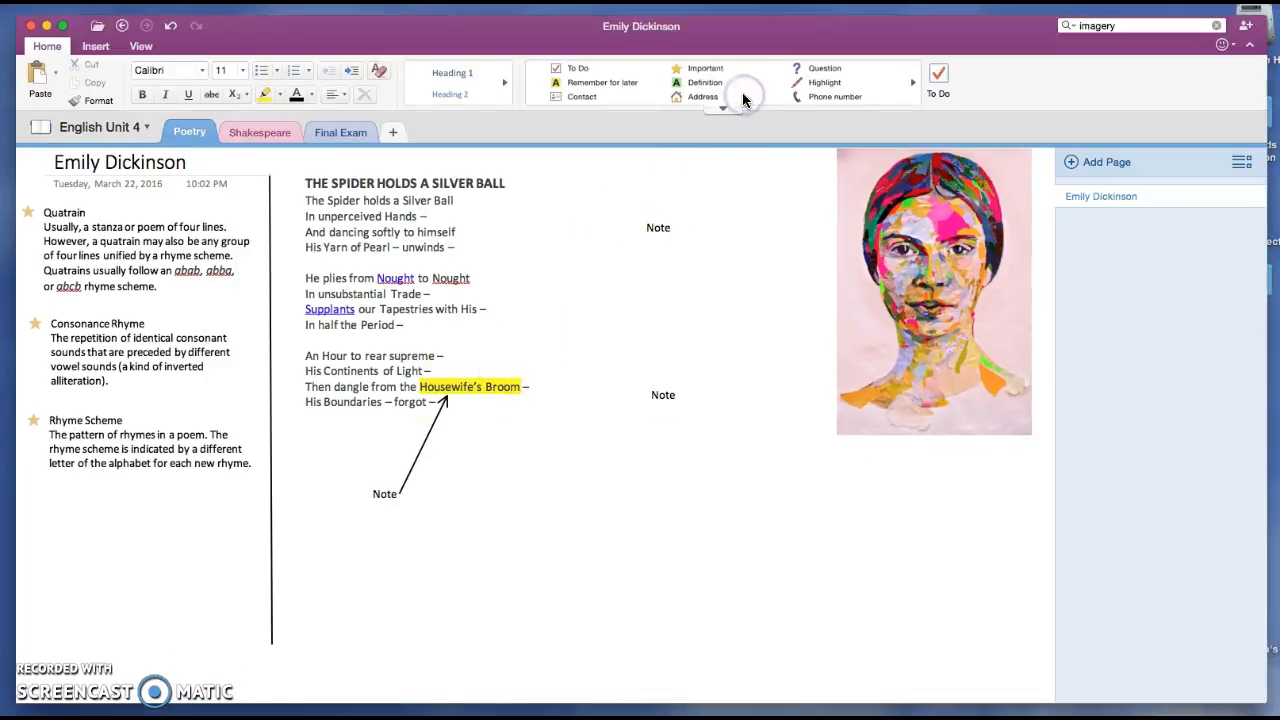
{"action": "left_click", "coordinate": [726, 108]}
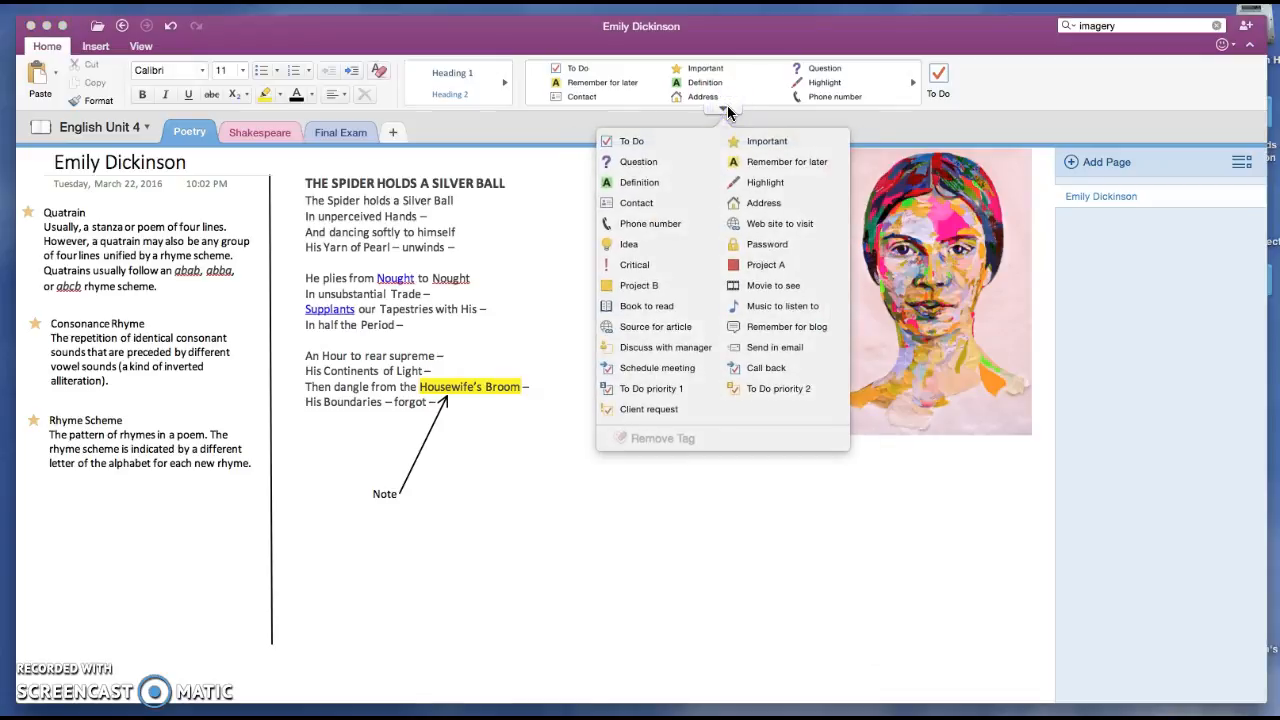
{"action": "left_click", "coordinate": [658, 163]}
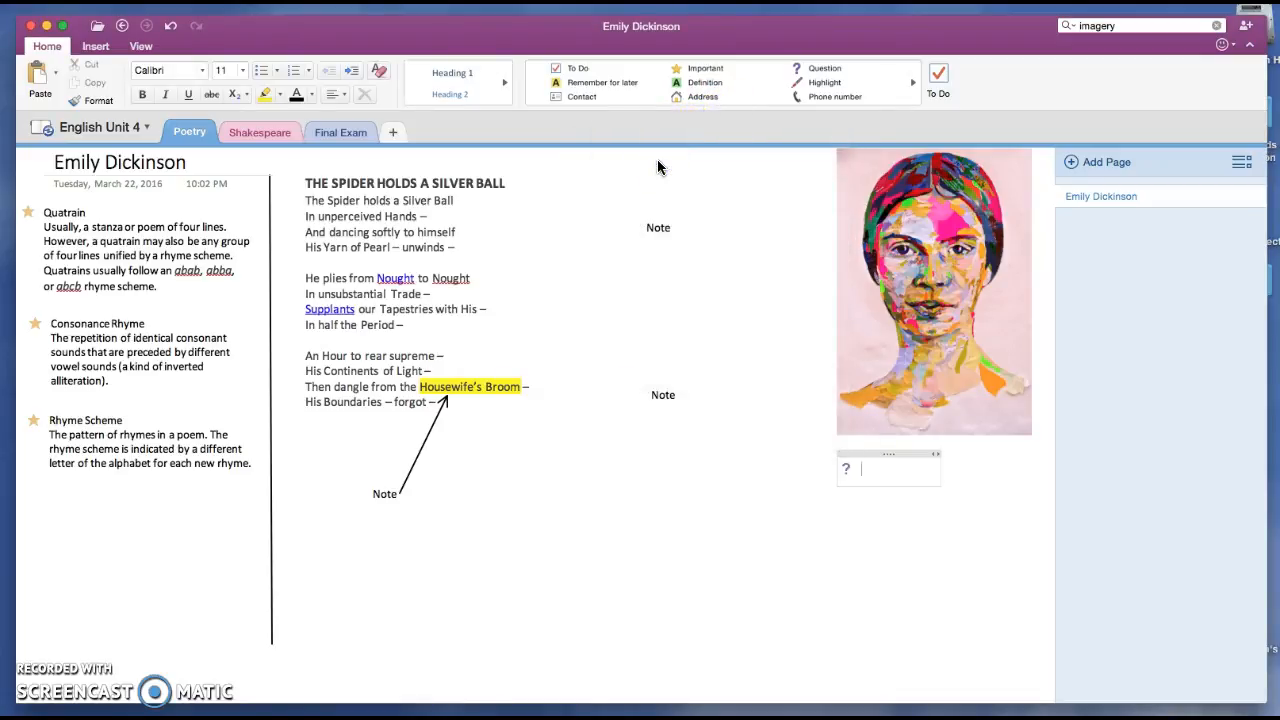
{"action": "type", "text": "Why..."}
{"action": "left_click", "coordinate": [887, 496]}
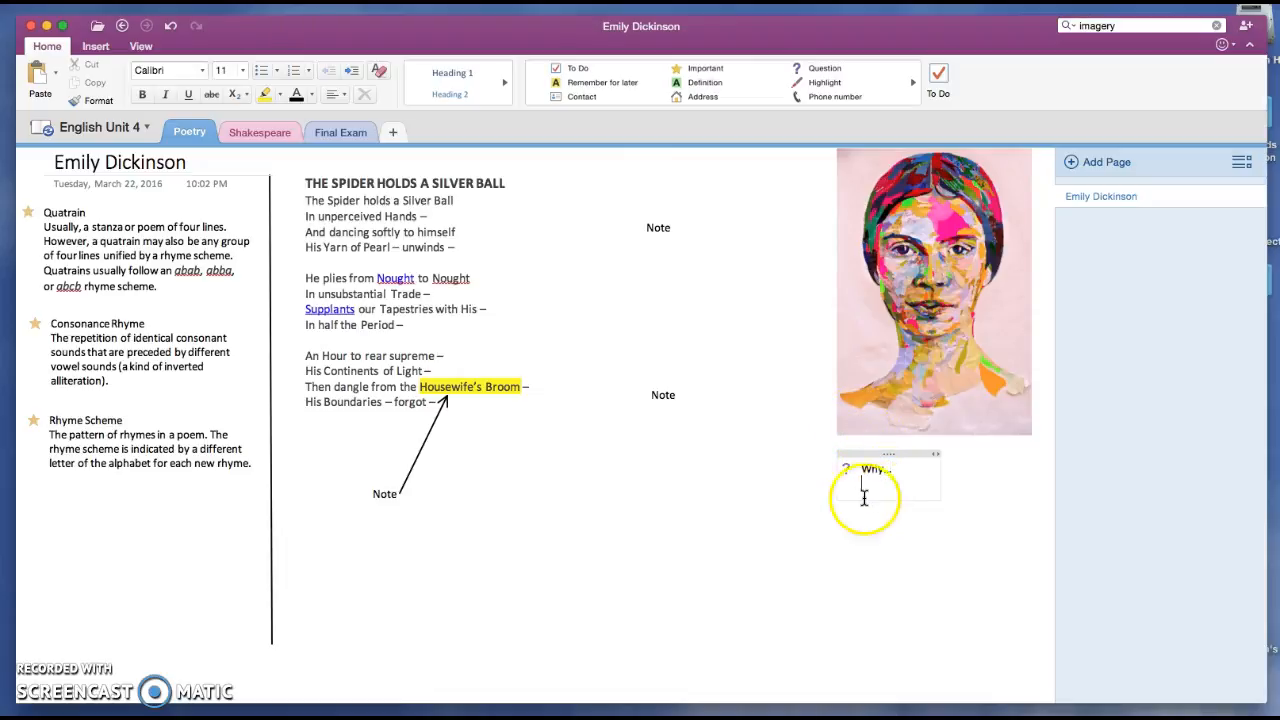
{"action": "left_click", "coordinate": [818, 482]}
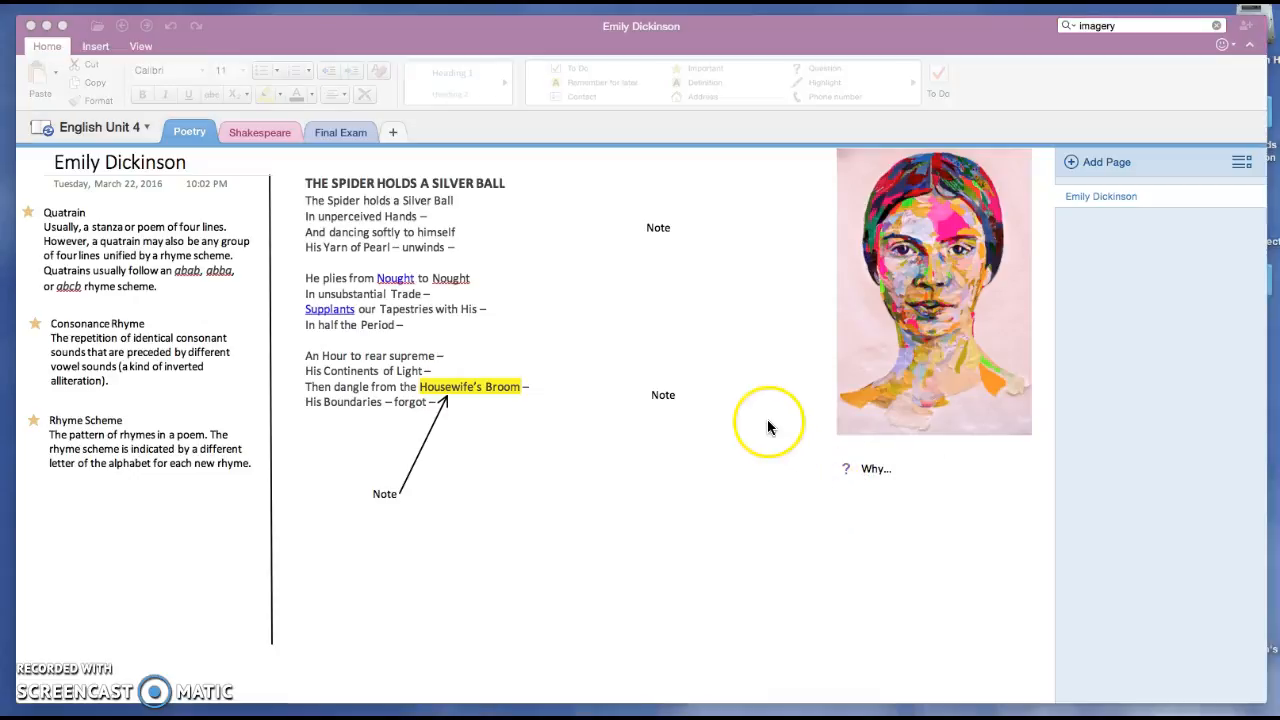
Start a To Do checklist below the "Why..." question with the item "Identify consonance rhymes"
{"action": "left_click", "coordinate": [726, 107]}
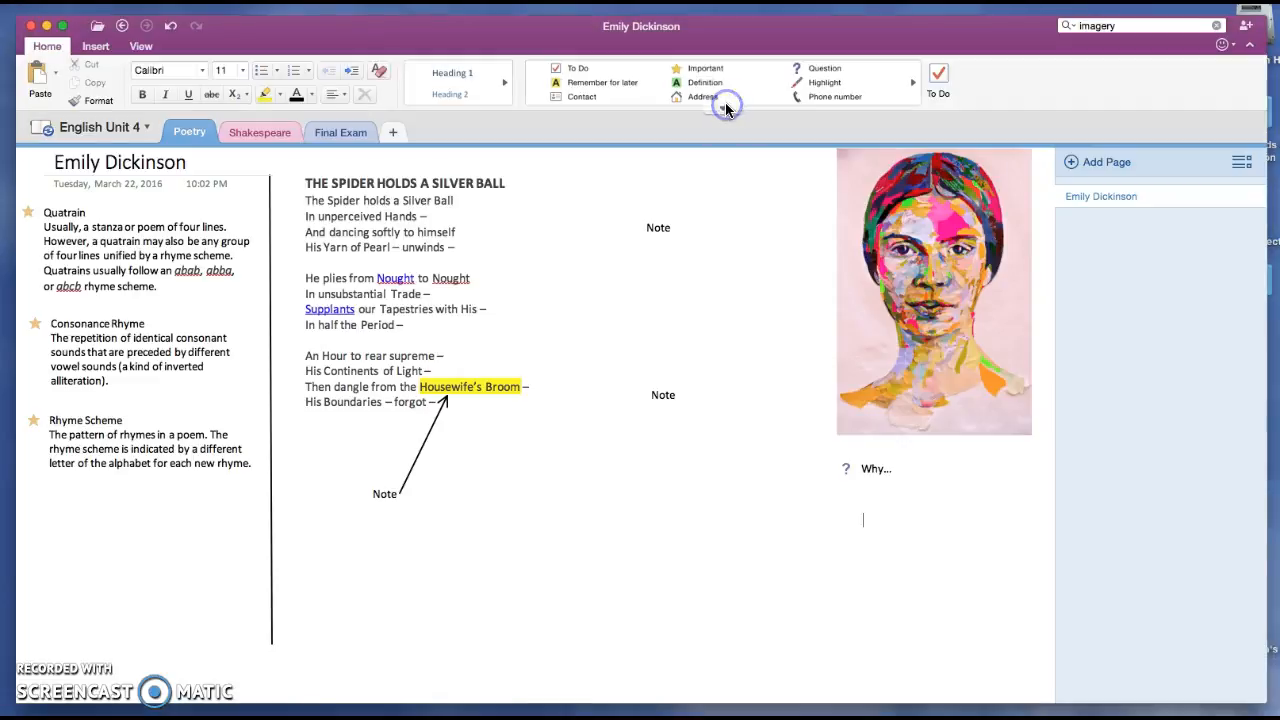
{"action": "left_click", "coordinate": [726, 108]}
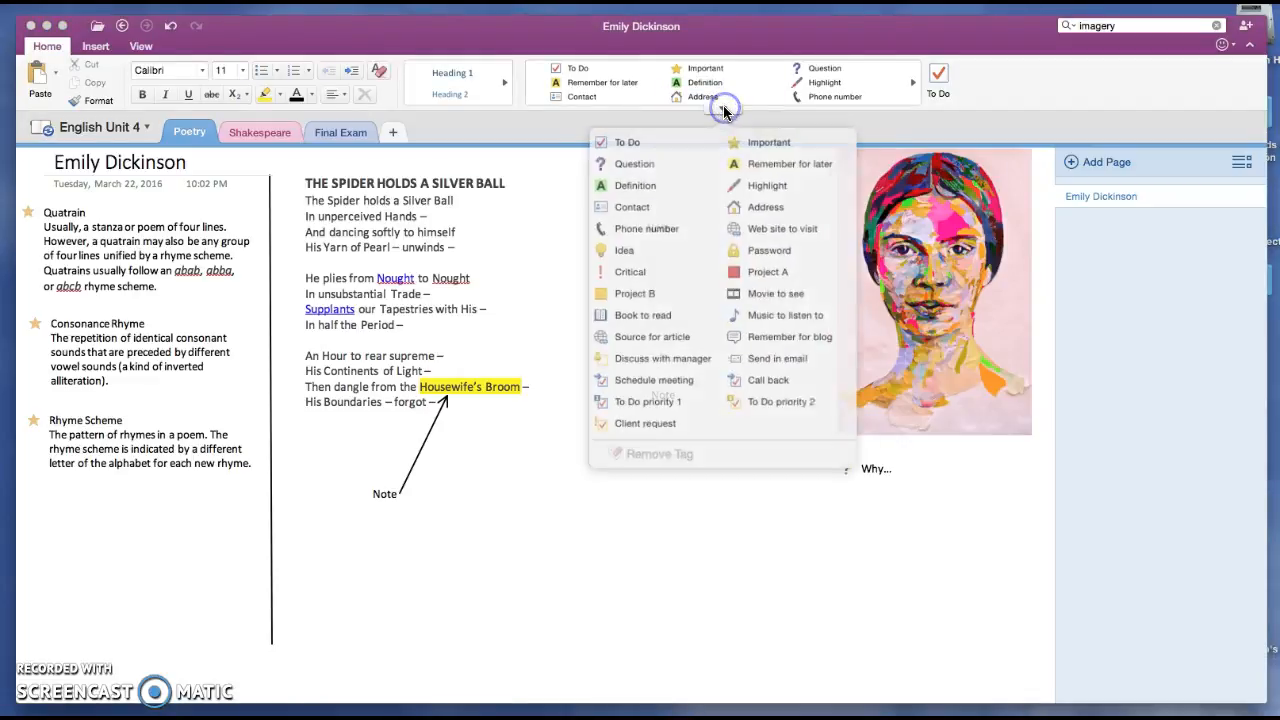
{"action": "left_click", "coordinate": [636, 145]}
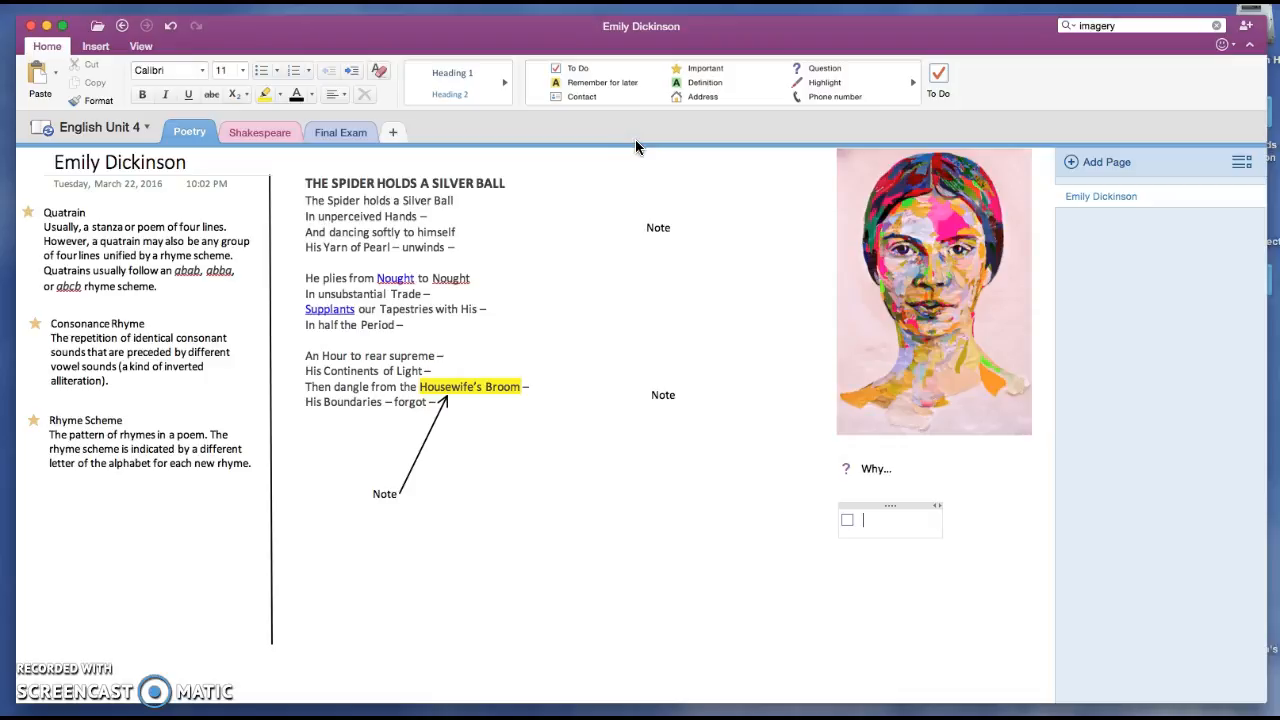
{"action": "left_click", "coordinate": [903, 520]}
{"action": "type", "text": "Identify cons"}
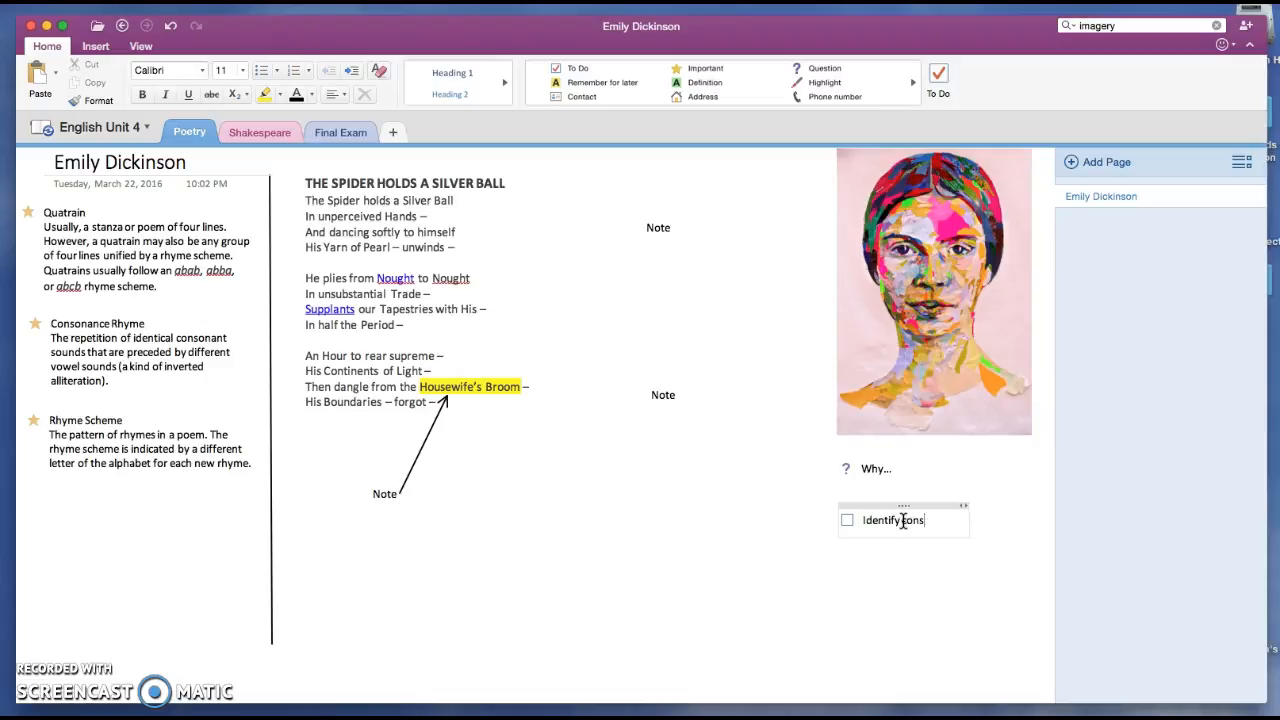
{"action": "type", "text": "onance rhymes"}
Add the checklist items "Explain the meaning", "Identify quatrains" and "Define vocabulary words"
{"action": "key", "text": "Return"}
{"action": "type", "text": "Explain"}
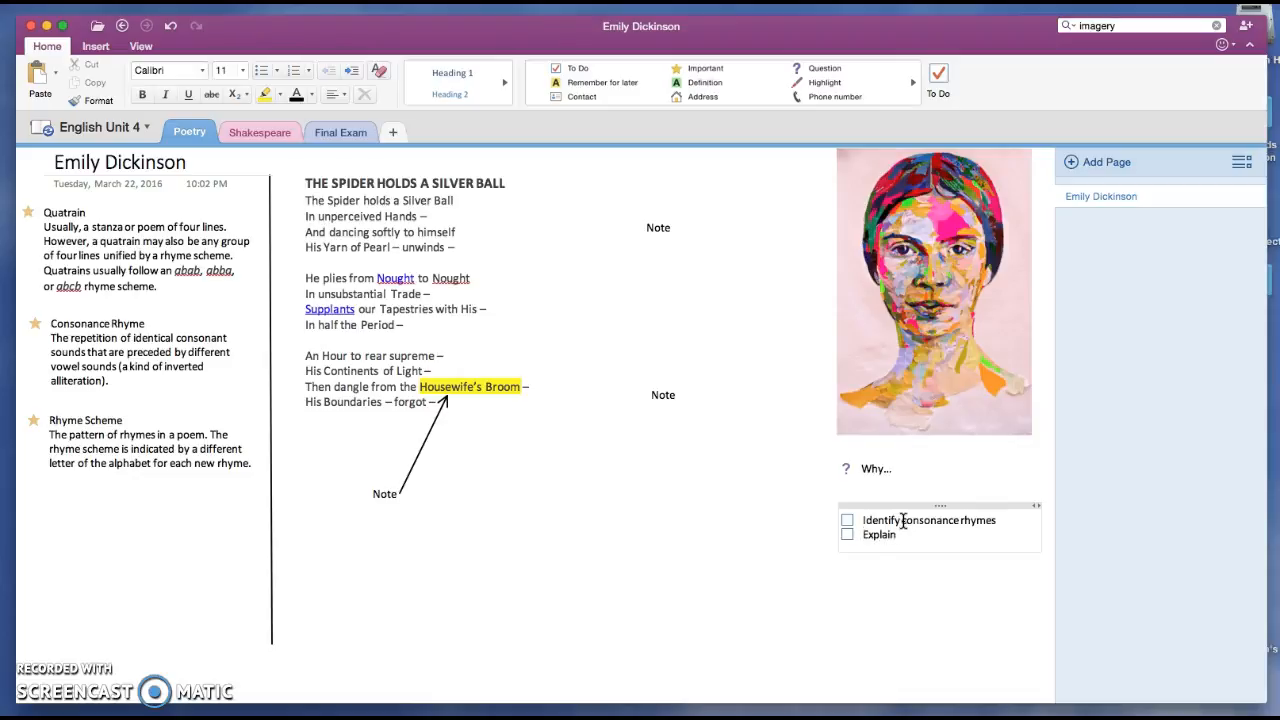
{"action": "type", "text": " the meaning"}
{"action": "key", "text": "Return"}
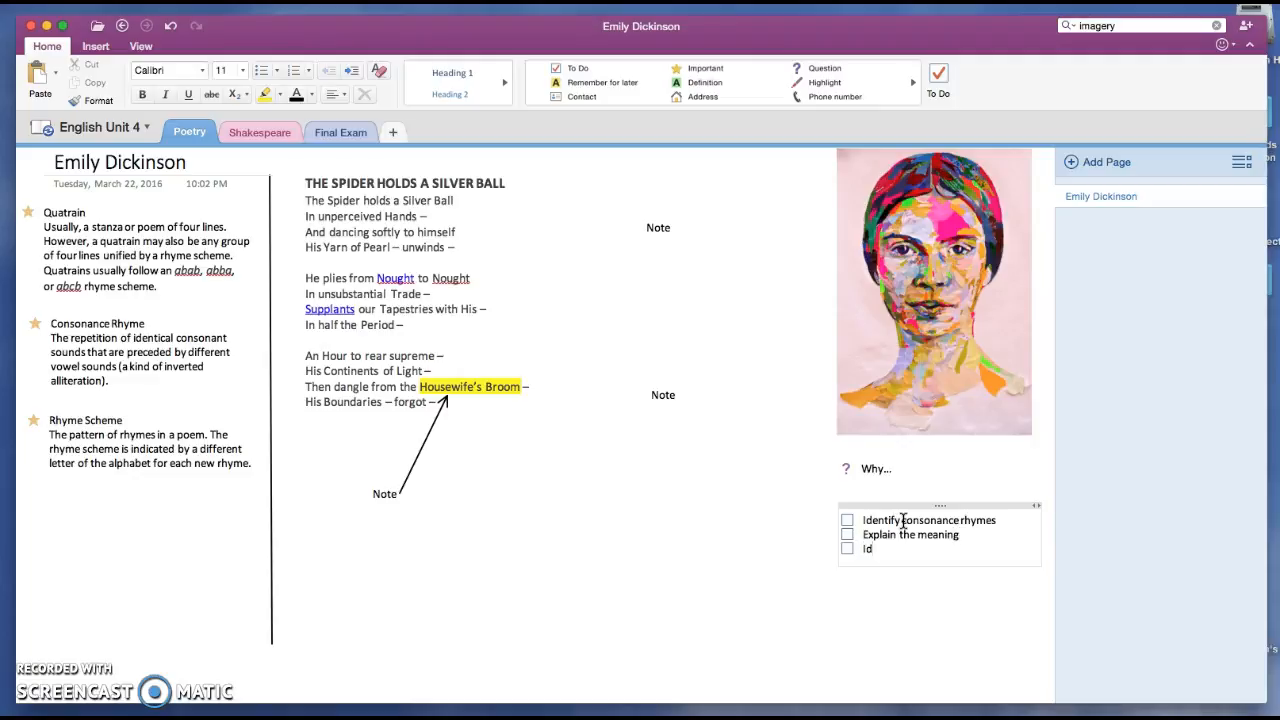
{"action": "type", "text": "Identify quatrains"}
{"action": "key", "text": "Return"}
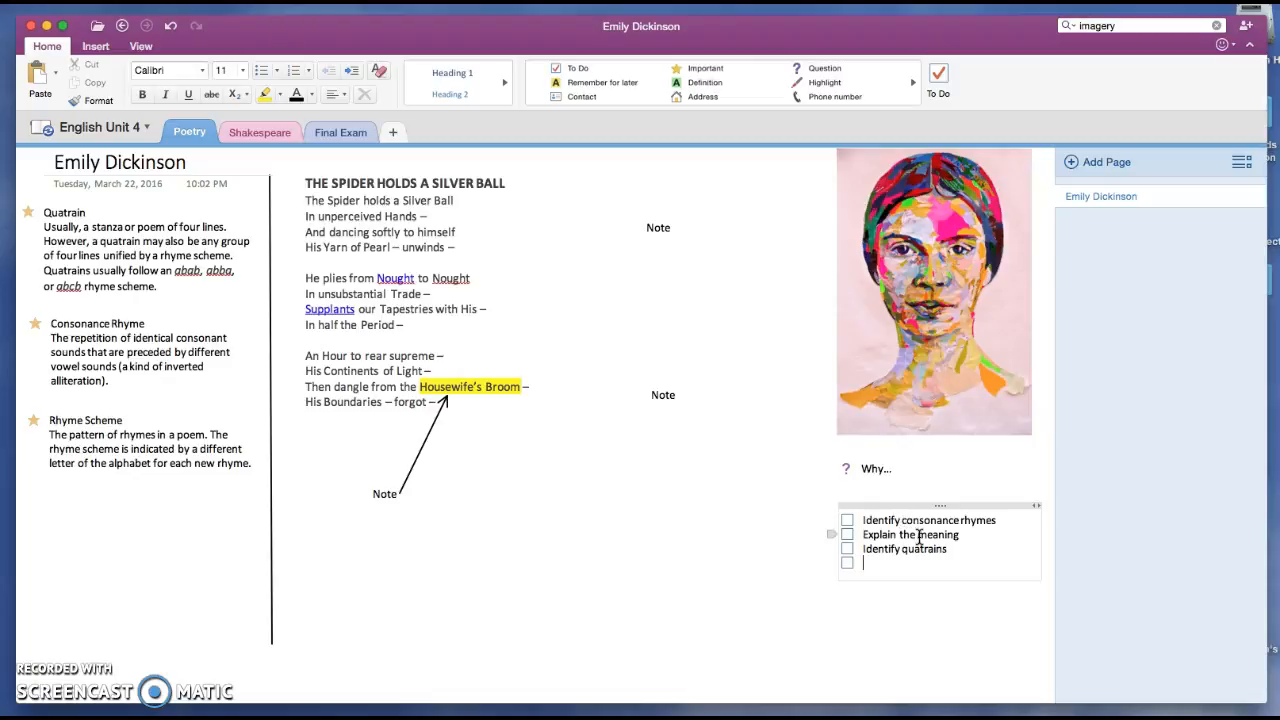
{"action": "type", "text": "Define vocabulary words"}
{"action": "left_click", "coordinate": [932, 615]}
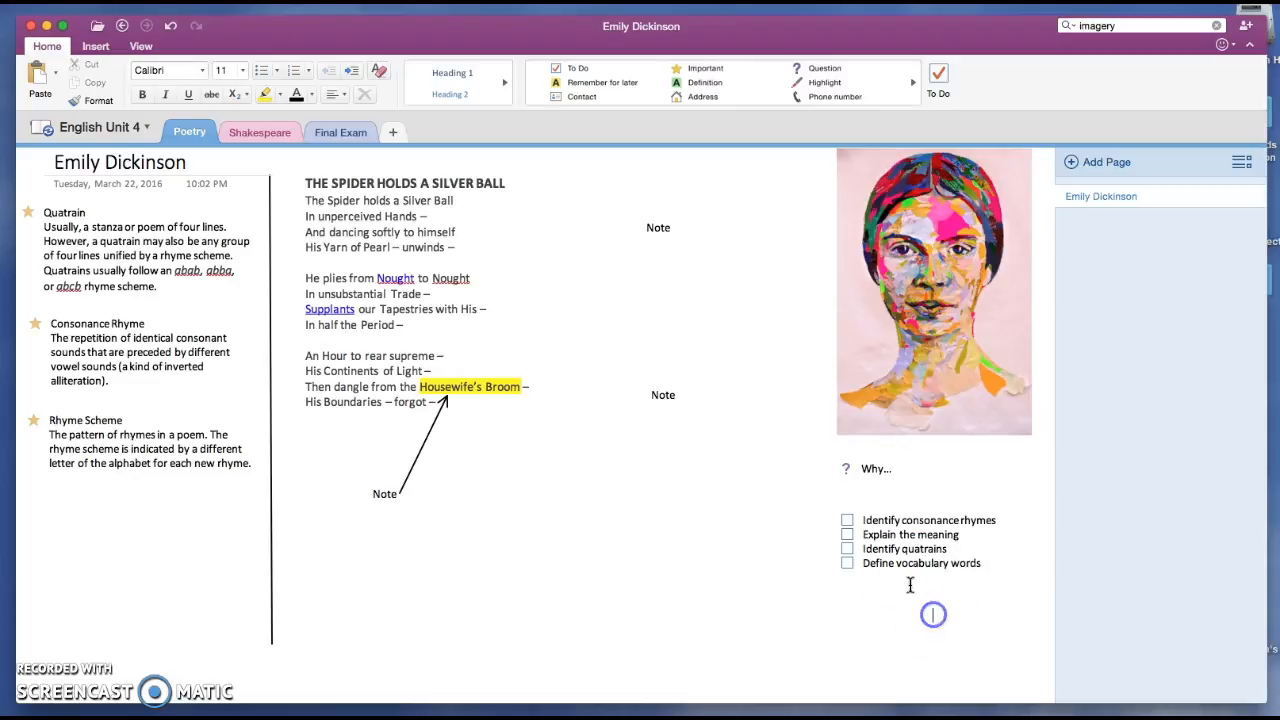
Mark all four checklist items under the portrait as completed
{"action": "left_click", "coordinate": [847, 520]}
{"action": "left_click", "coordinate": [847, 535]}
{"action": "left_click", "coordinate": [847, 549]}
{"action": "left_click", "coordinate": [847, 563]}
{"action": "left_click", "coordinate": [807, 566]}
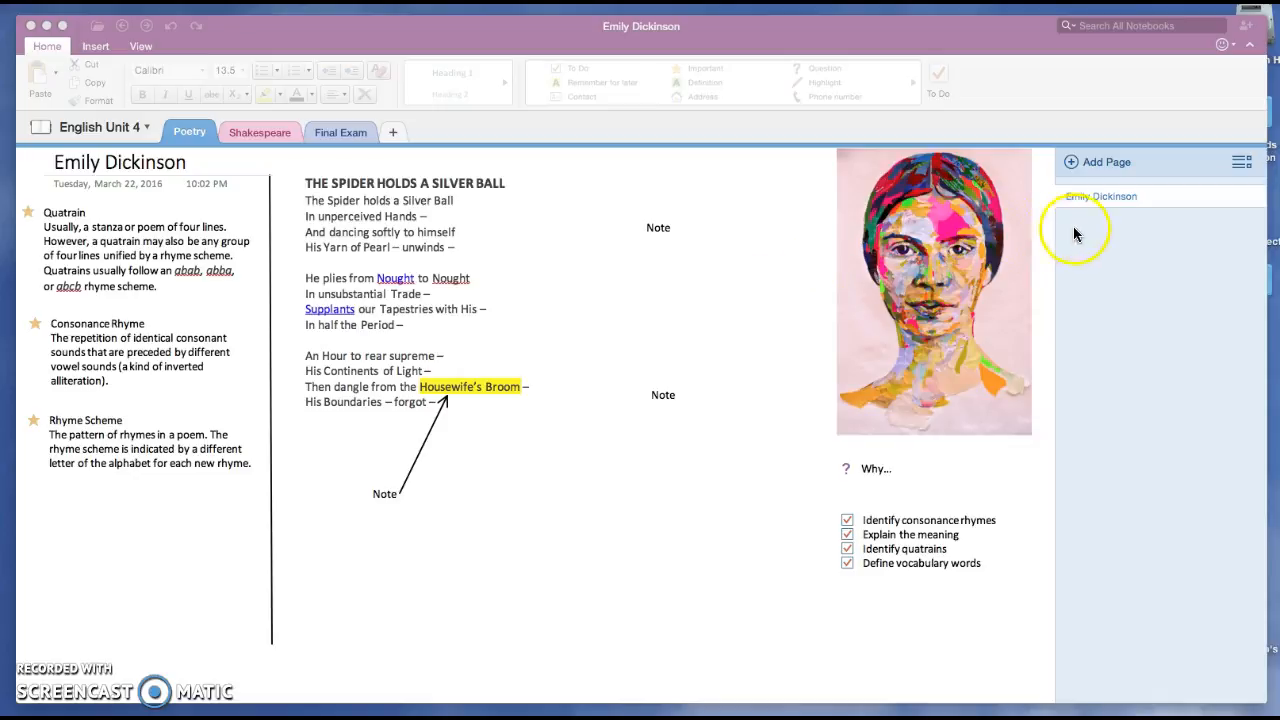
Add a new page titled "Billy Collins" to the Poetry section
{"action": "left_click", "coordinate": [1107, 164]}
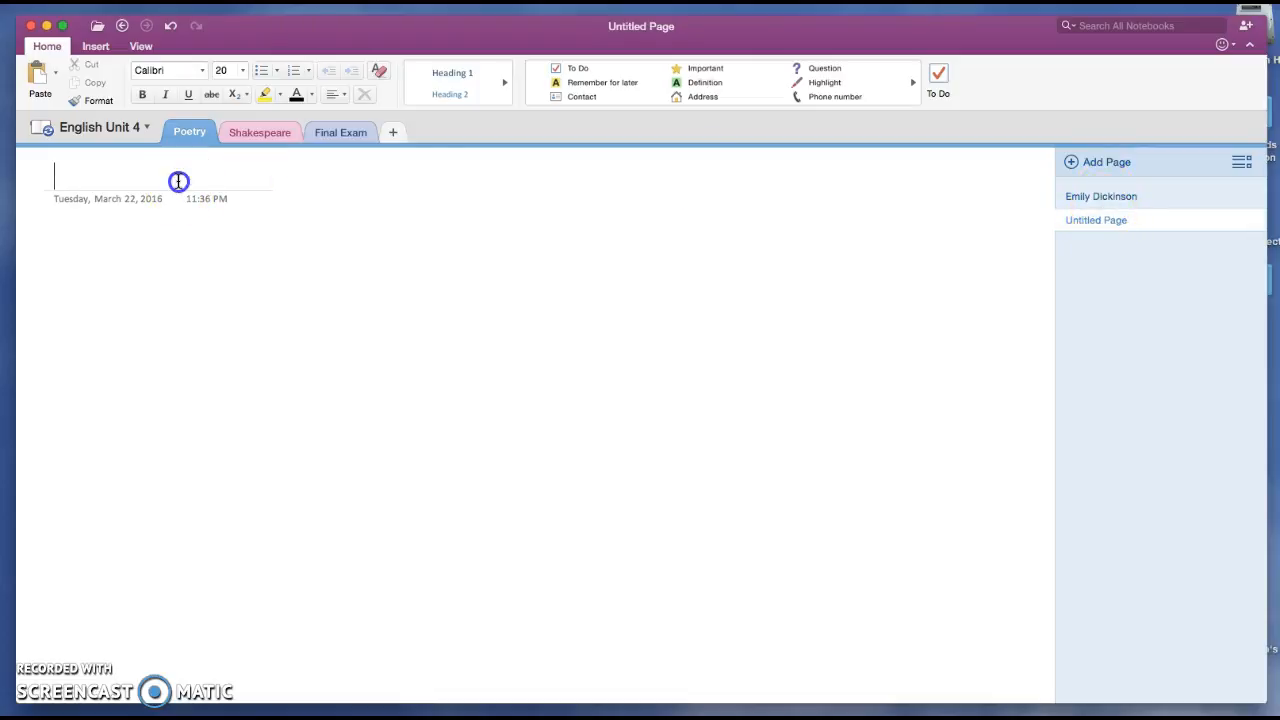
{"action": "type", "text": "Billyu"}
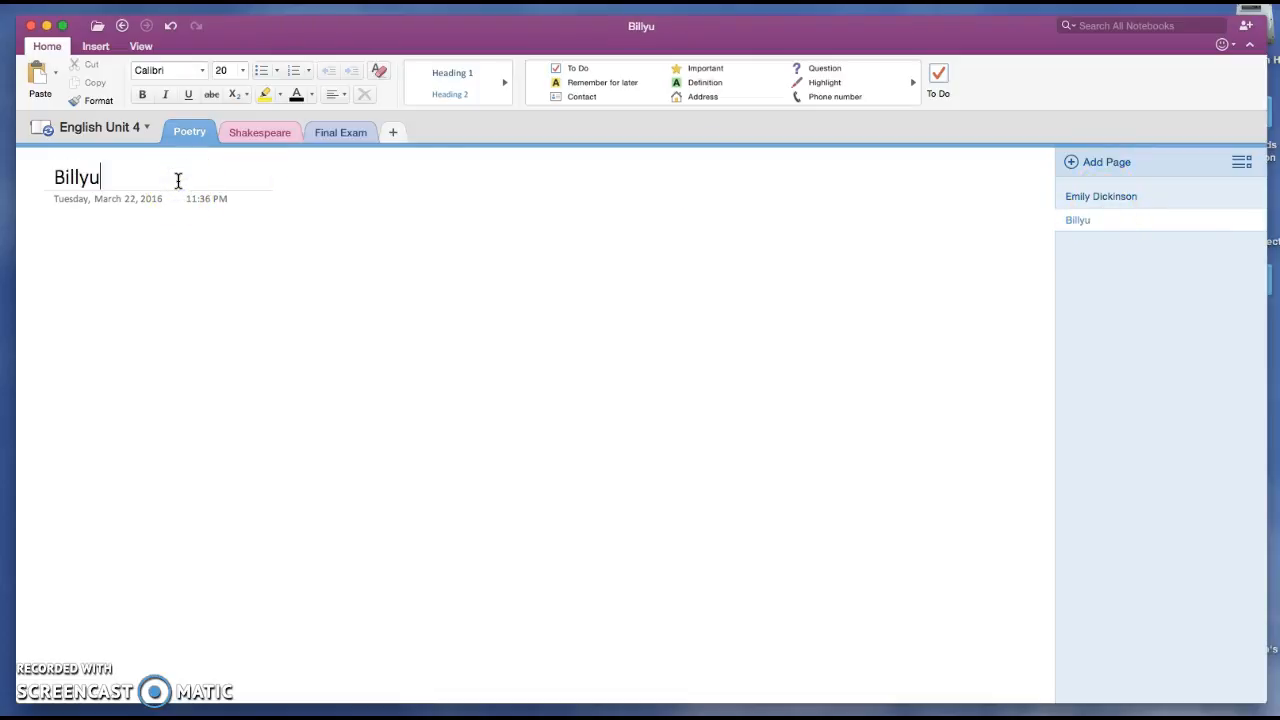
{"action": "key", "text": "BackSpace"}
{"action": "type", "text": "Collins"}
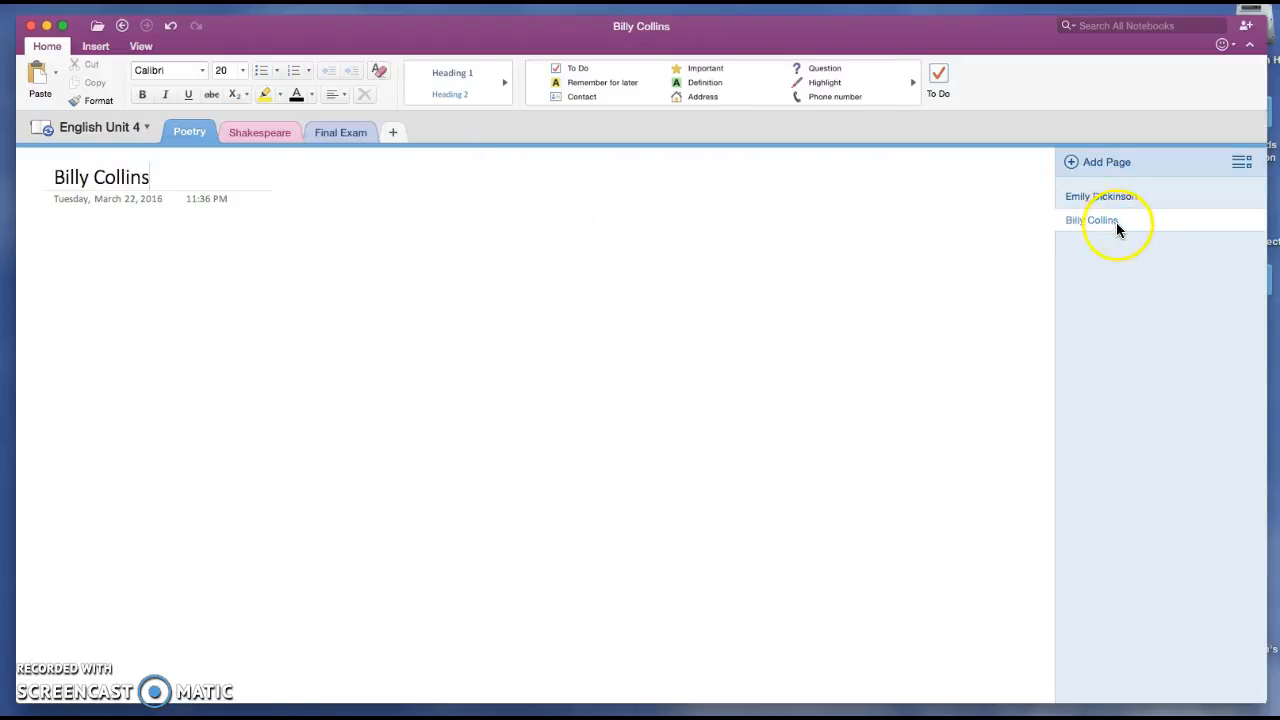
View the Emily Dickinson page, return to Billy Collins, and search all notebooks for "spider" to reopen the Emily Dickinson page
{"action": "left_click", "coordinate": [1098, 199]}
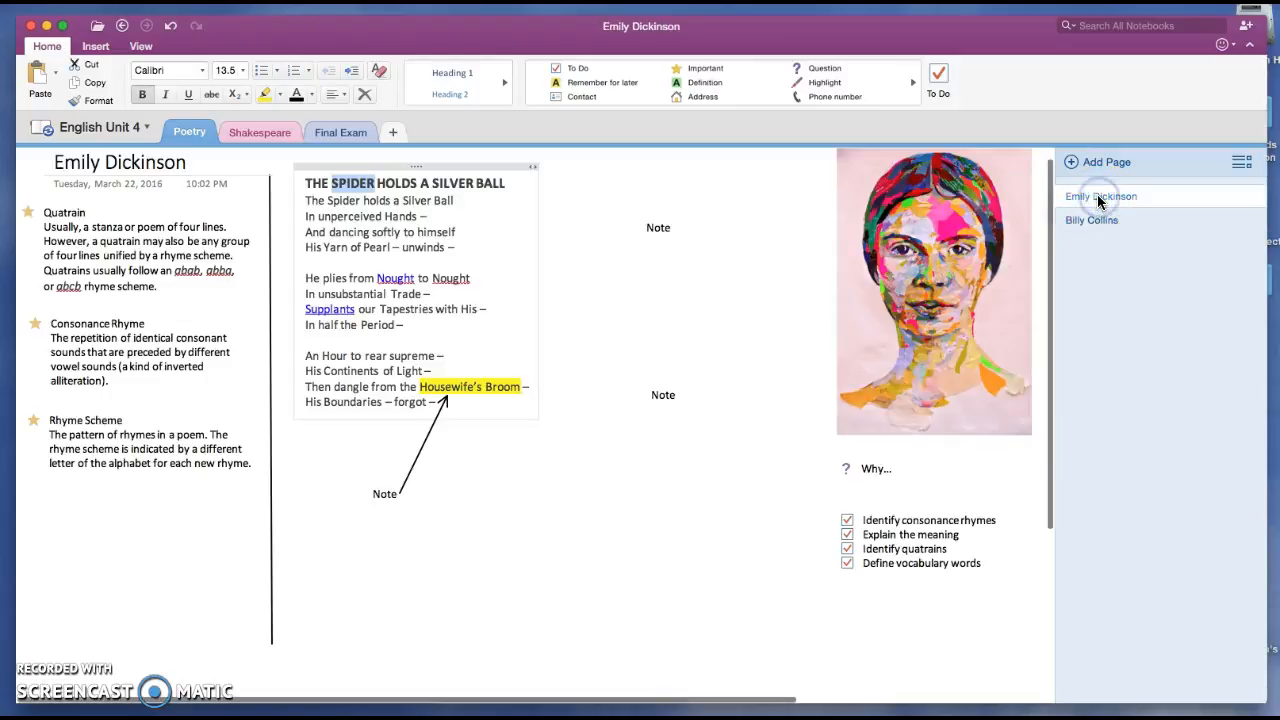
{"action": "left_click", "coordinate": [1097, 220]}
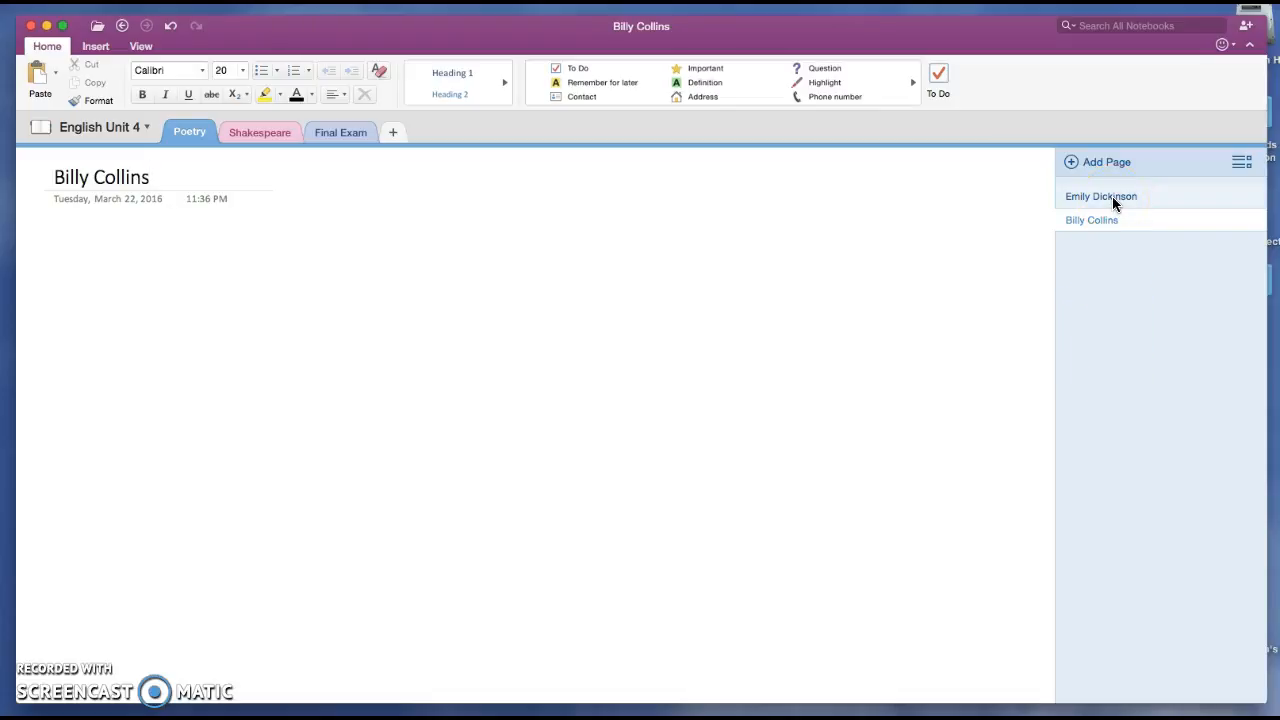
{"action": "left_click", "coordinate": [1110, 27]}
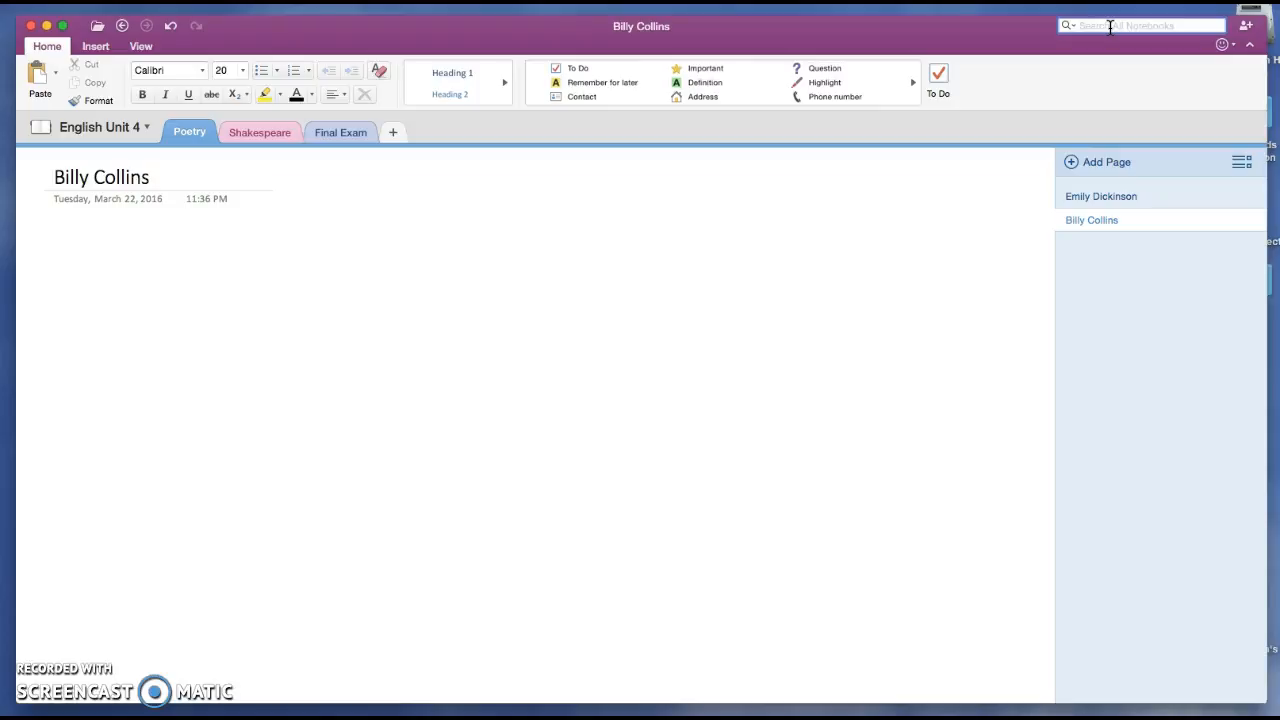
{"action": "type", "text": "spider"}
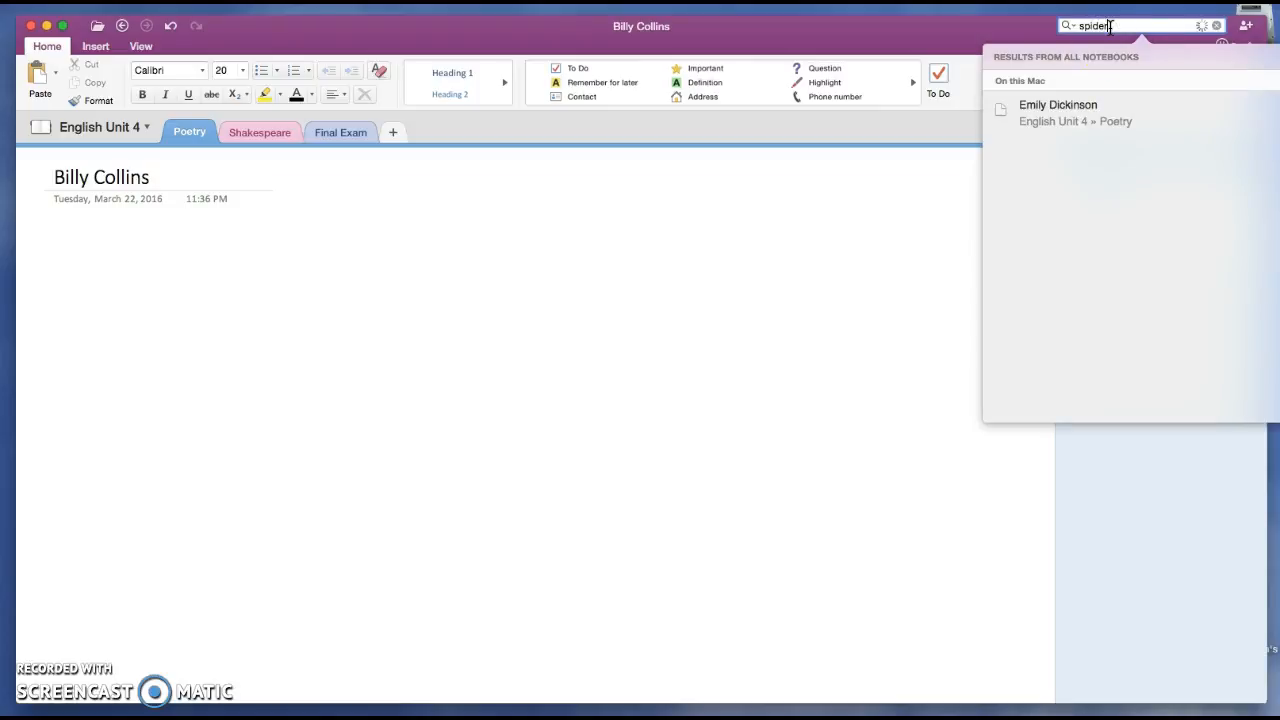
{"action": "left_click", "coordinate": [1031, 112]}
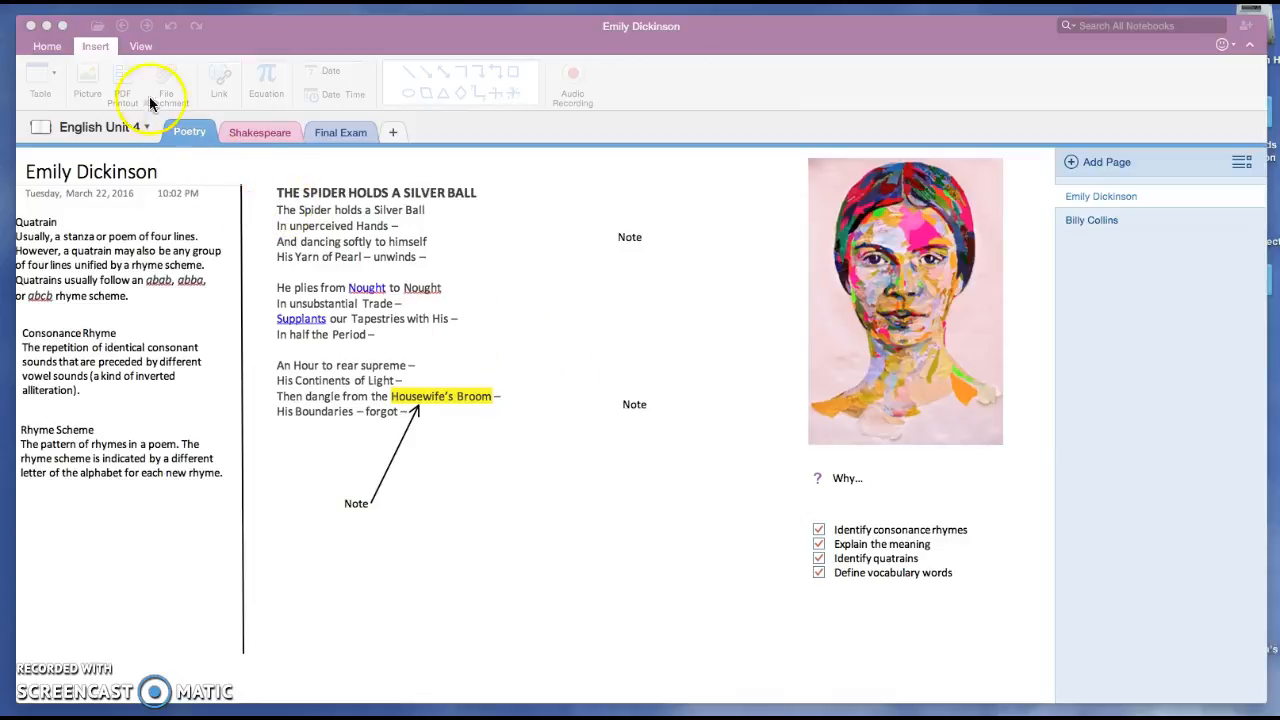
{"action": "left_click", "coordinate": [97, 48]}
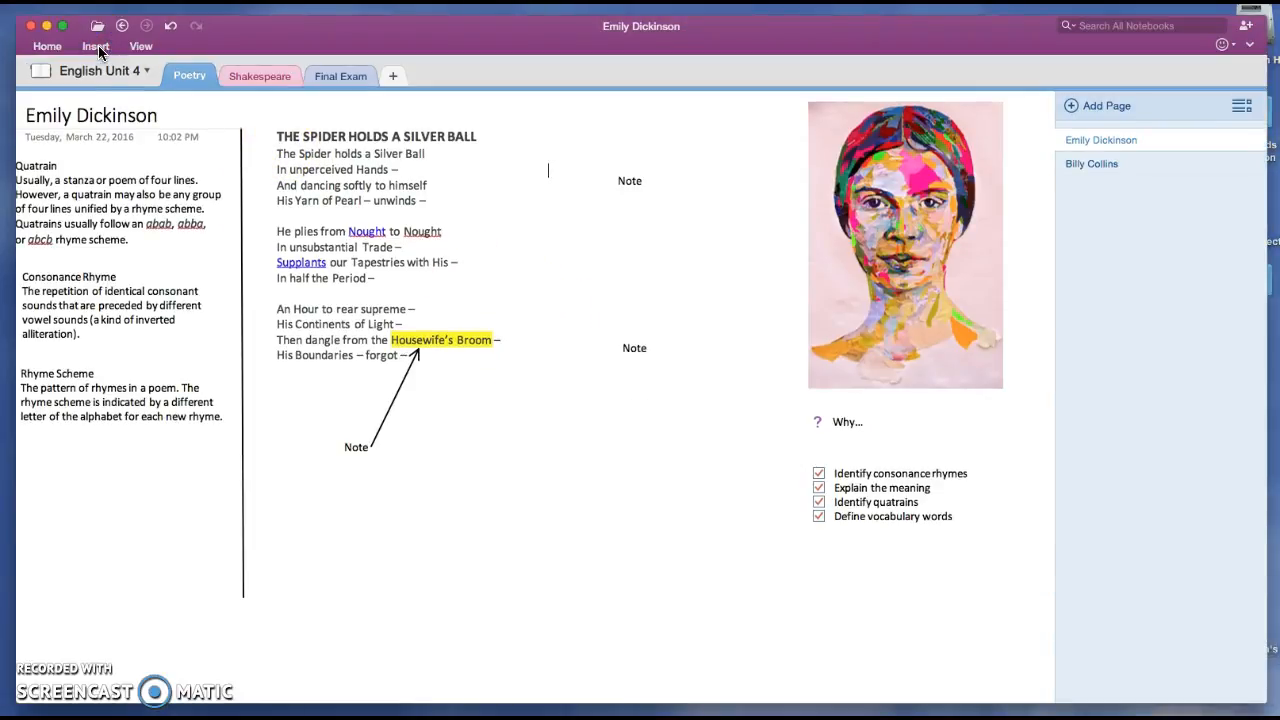
{"action": "left_click", "coordinate": [97, 48]}
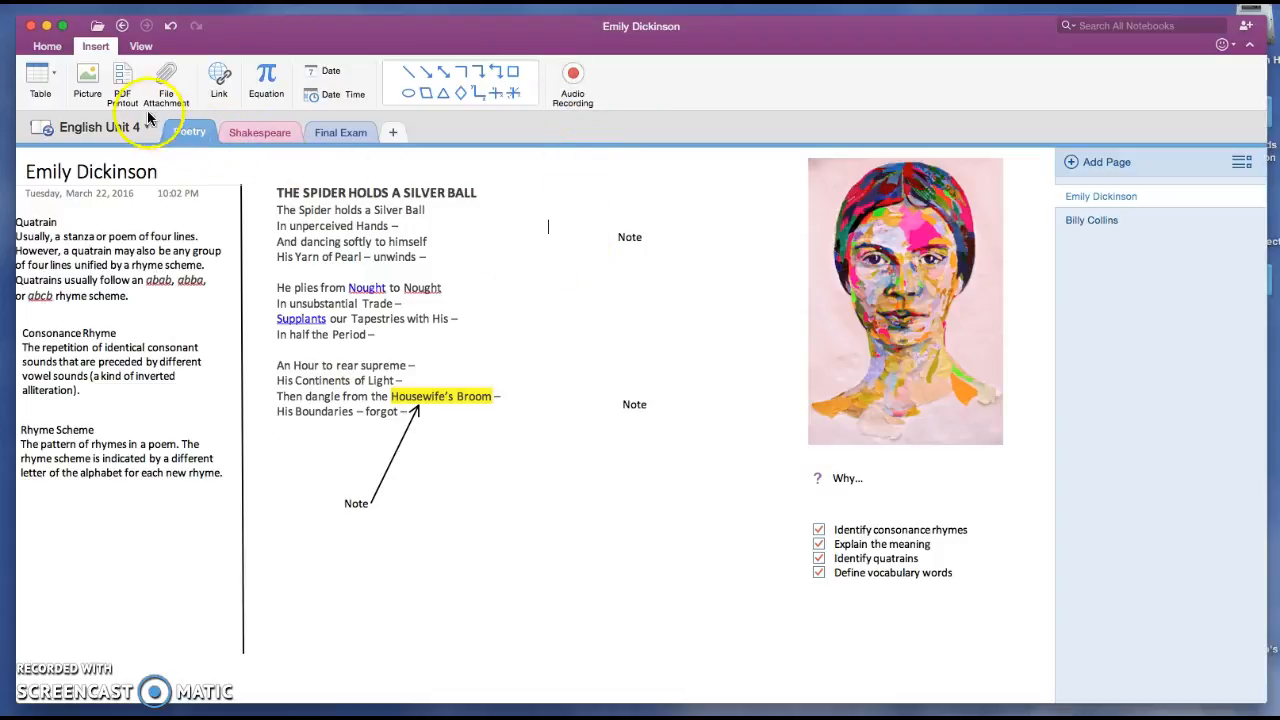
Set the Emily Dickinson page's paper color to pale blue
{"action": "left_click", "coordinate": [140, 45]}
{"action": "left_click", "coordinate": [50, 76]}
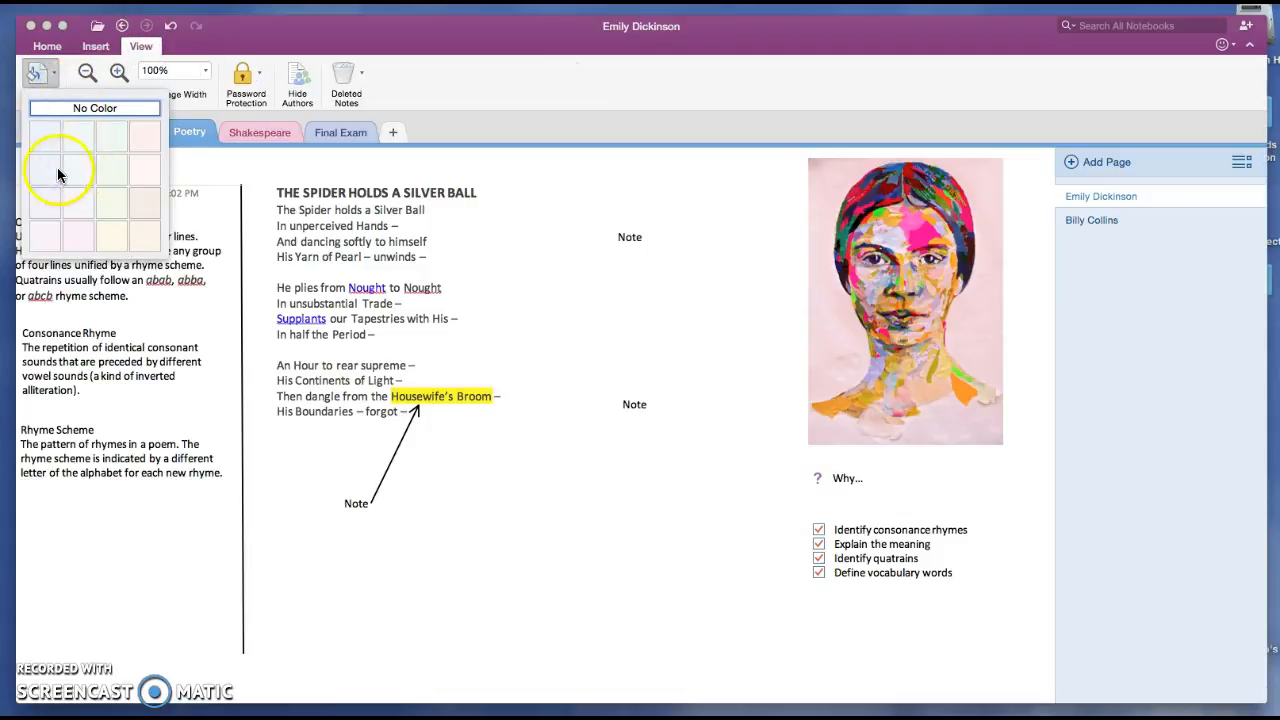
{"action": "left_click", "coordinate": [57, 175]}
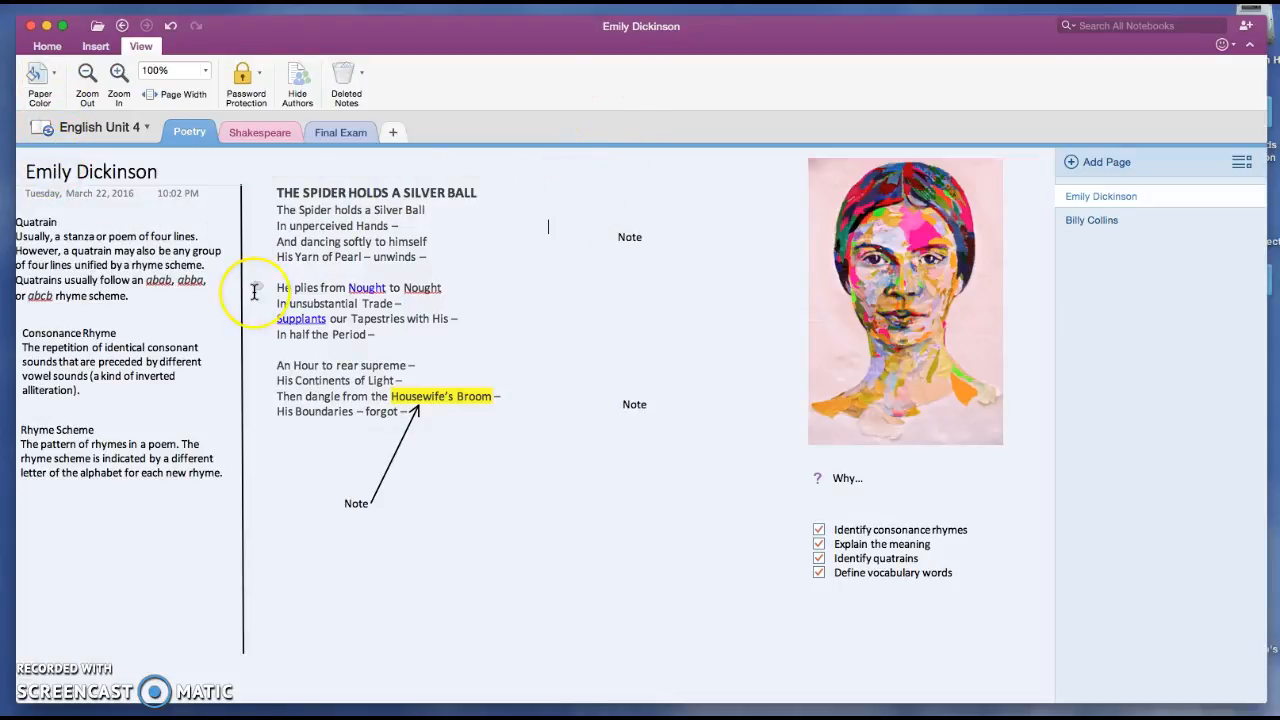
{"action": "scroll", "coordinate": [254, 291], "scroll_direction": "left", "scroll_amount": 2}
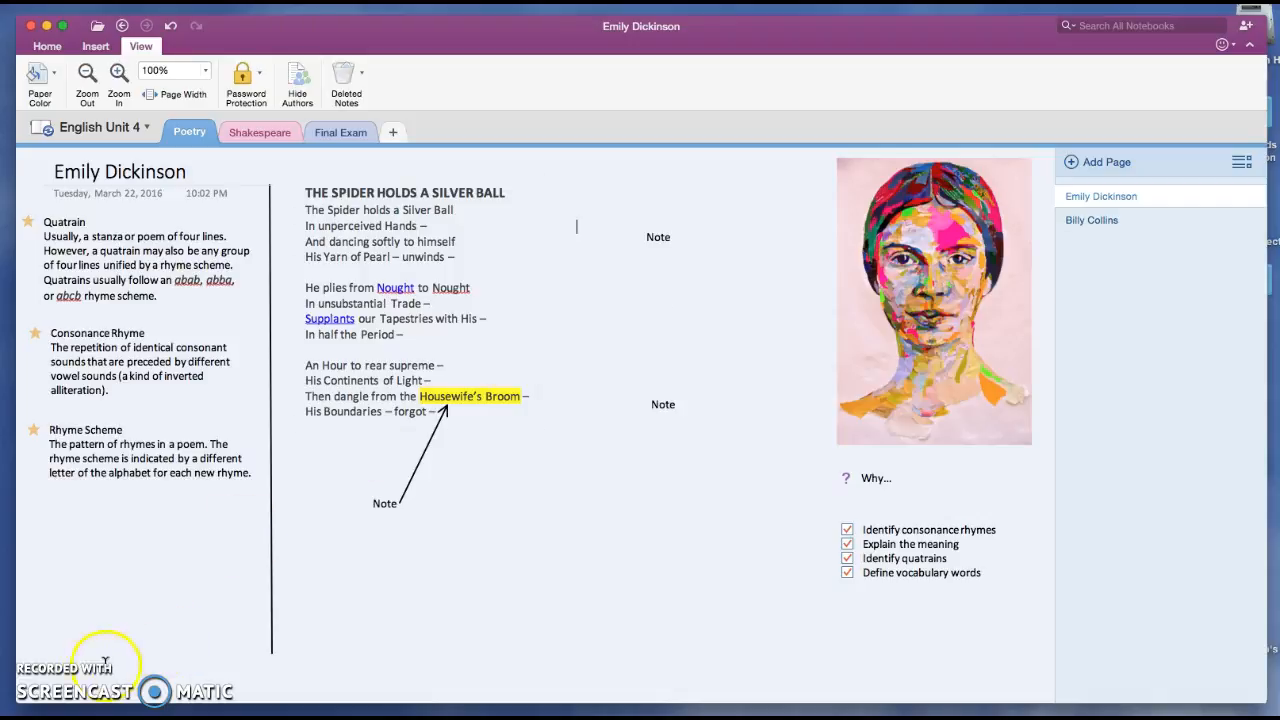
Switch to the browser's Emily Dickinson Wikipedia article and capture the infobox text below the portrait as a OneNote Clipper region
{"action": "left_click", "coordinate": [75, 690]}
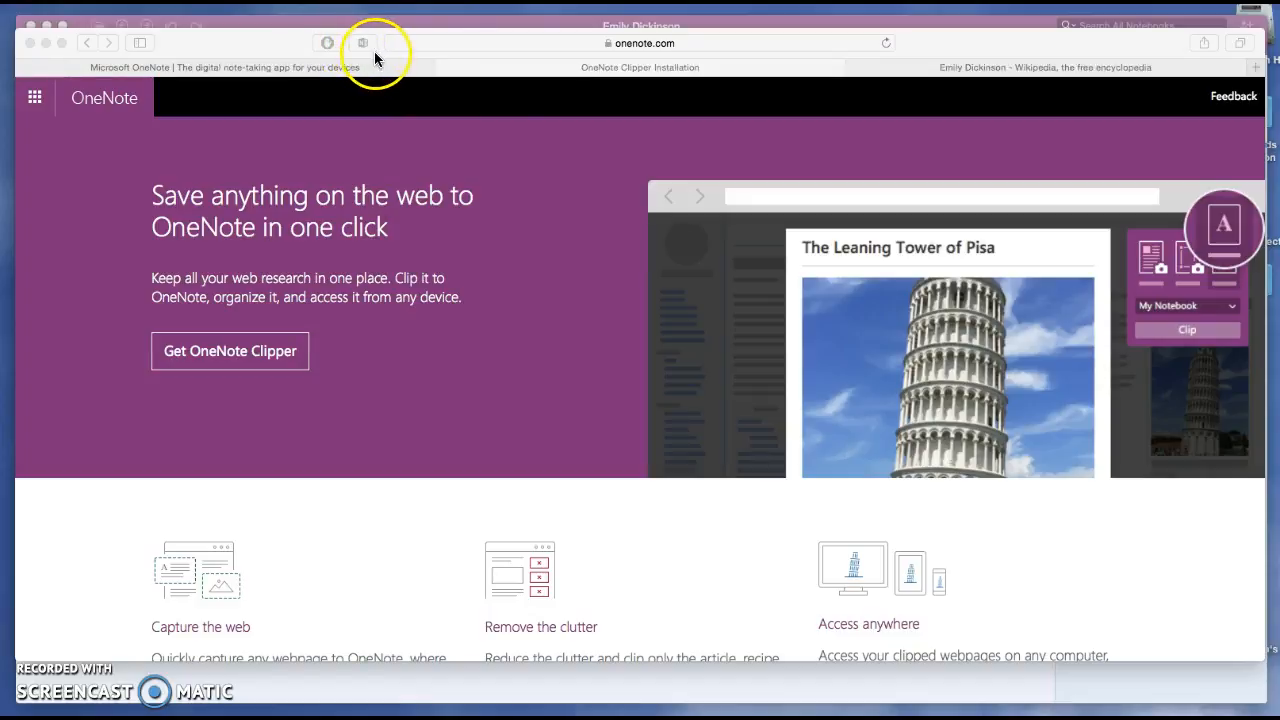
{"action": "left_click", "coordinate": [983, 70]}
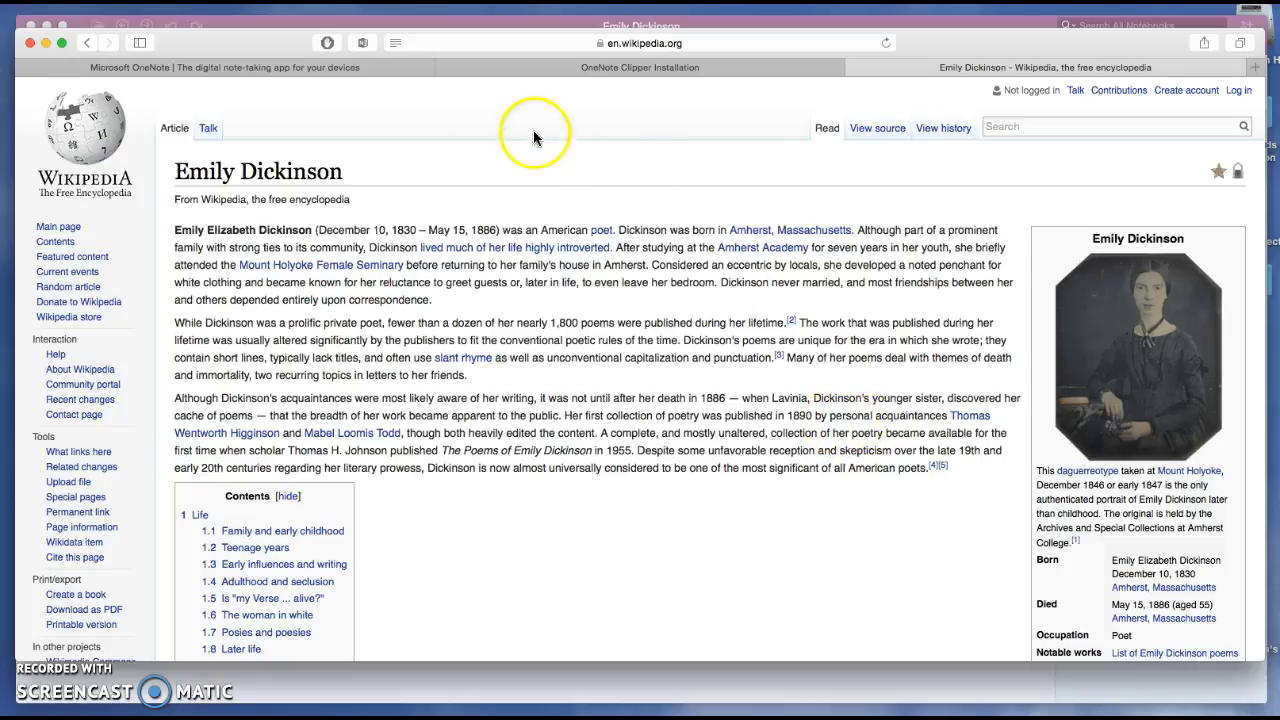
{"action": "left_click", "coordinate": [361, 42]}
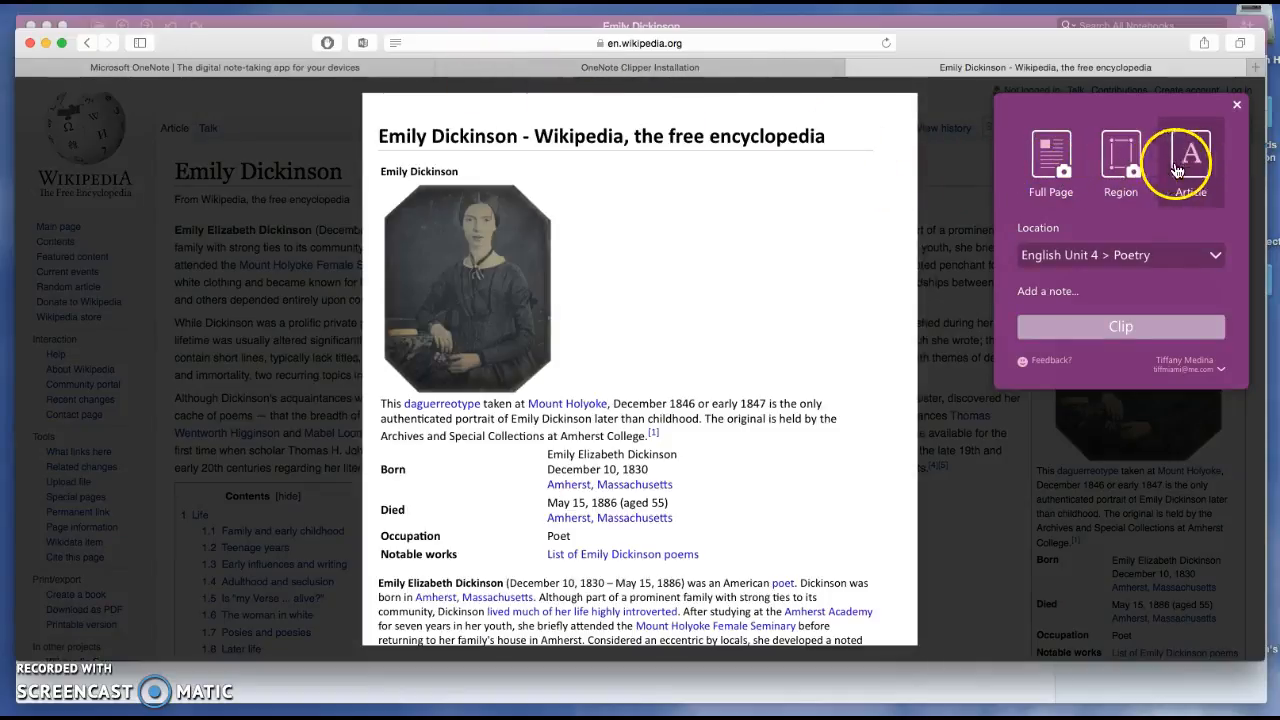
{"action": "left_click", "coordinate": [1121, 155]}
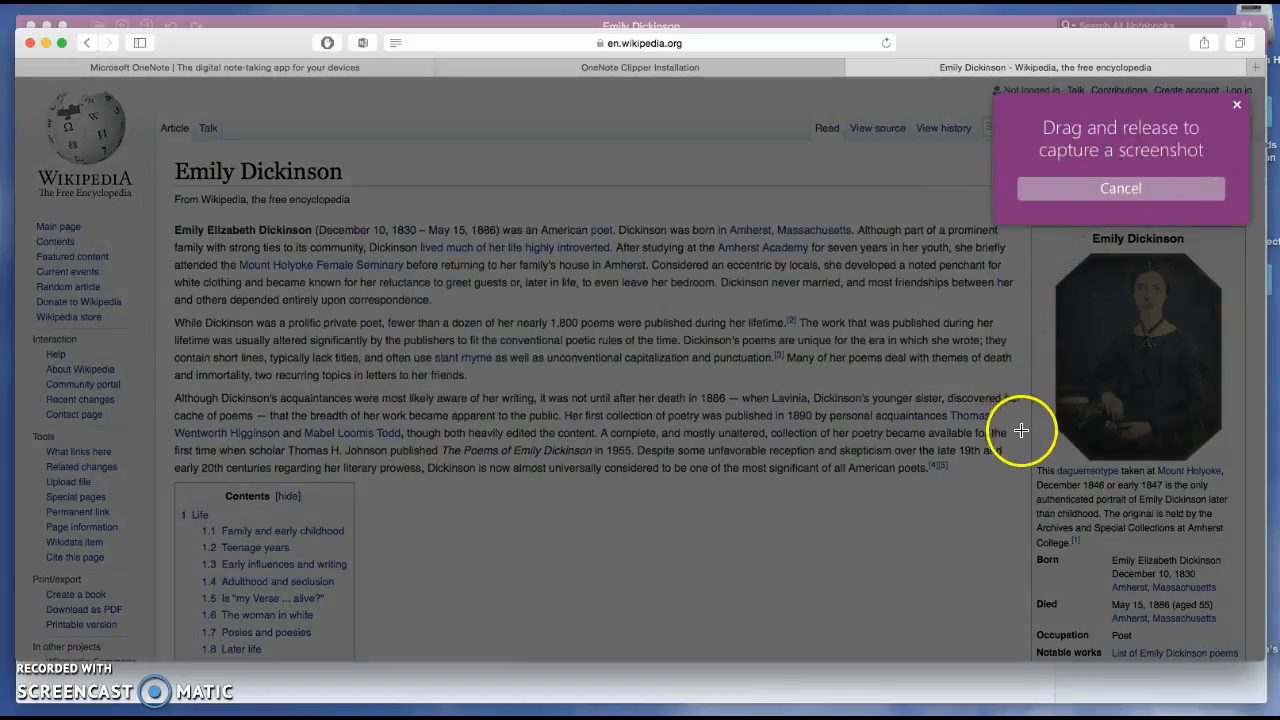
{"action": "left_click_drag", "start_coordinate": [1030, 460], "coordinate": [1248, 664]}
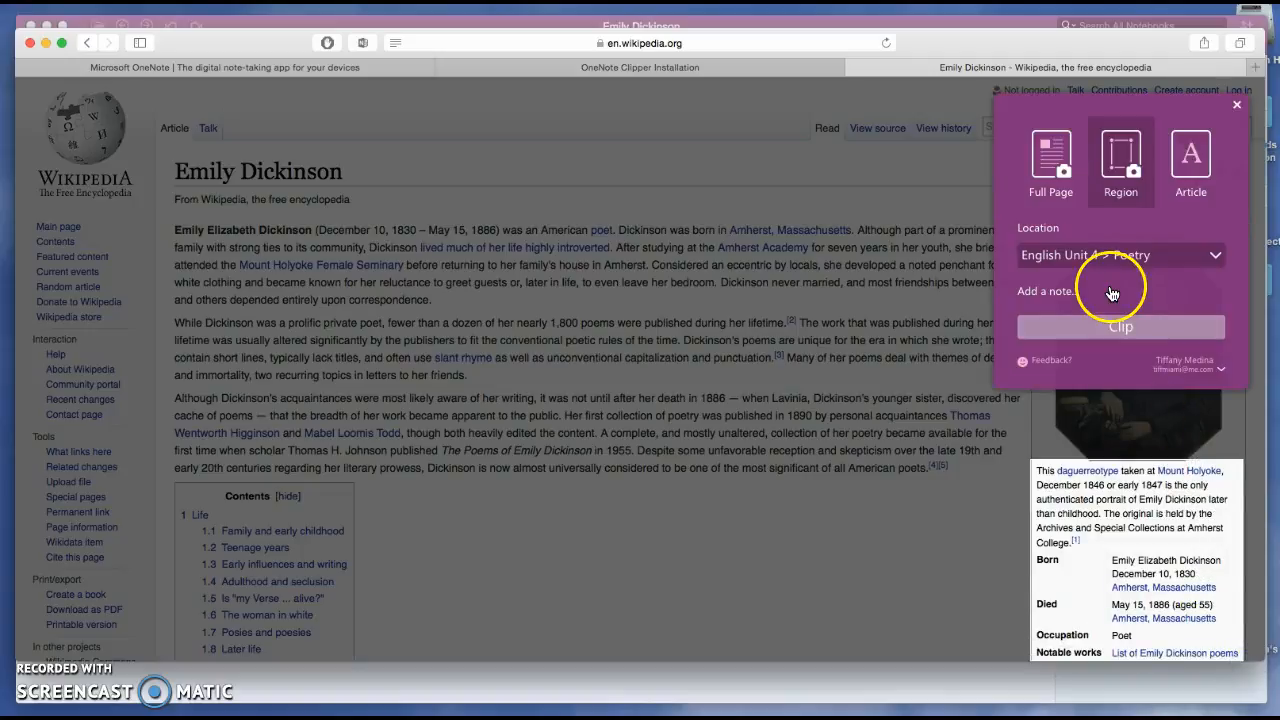
Choose English Unit 4 > Poetry as the location, clip the captured region, and close the clipper
{"action": "left_click", "coordinate": [1215, 258]}
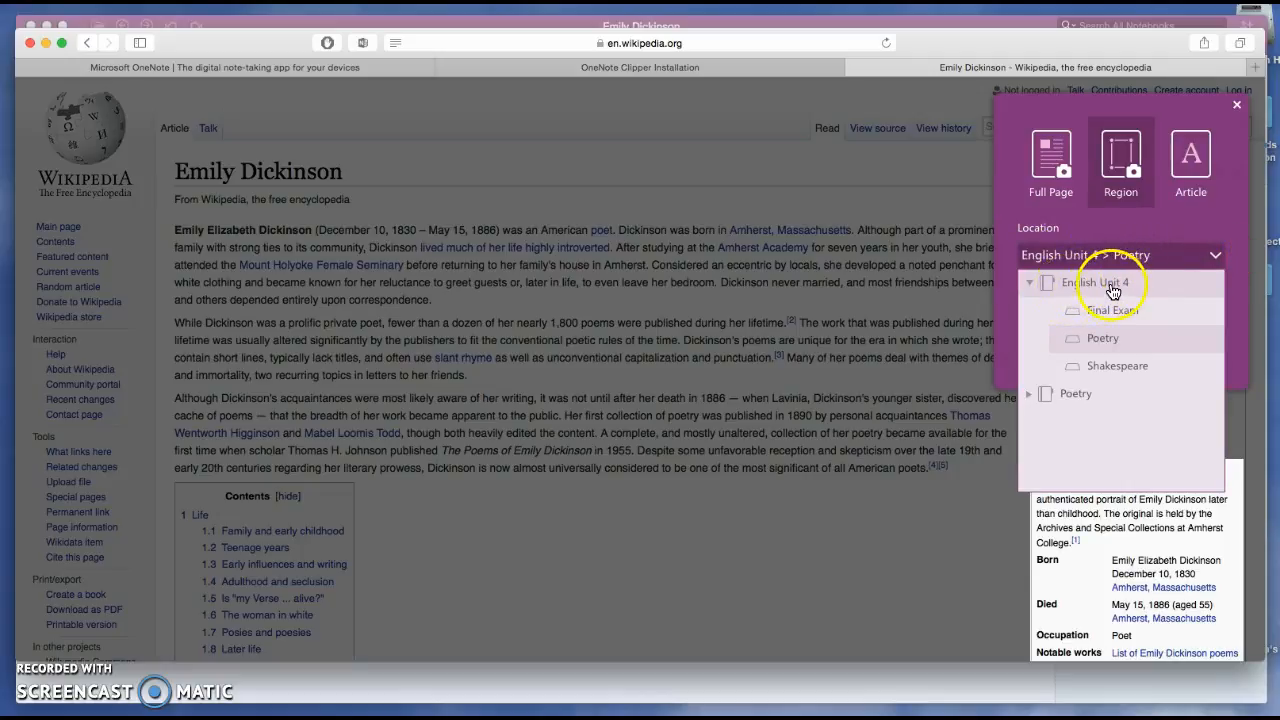
{"action": "left_click", "coordinate": [1108, 339]}
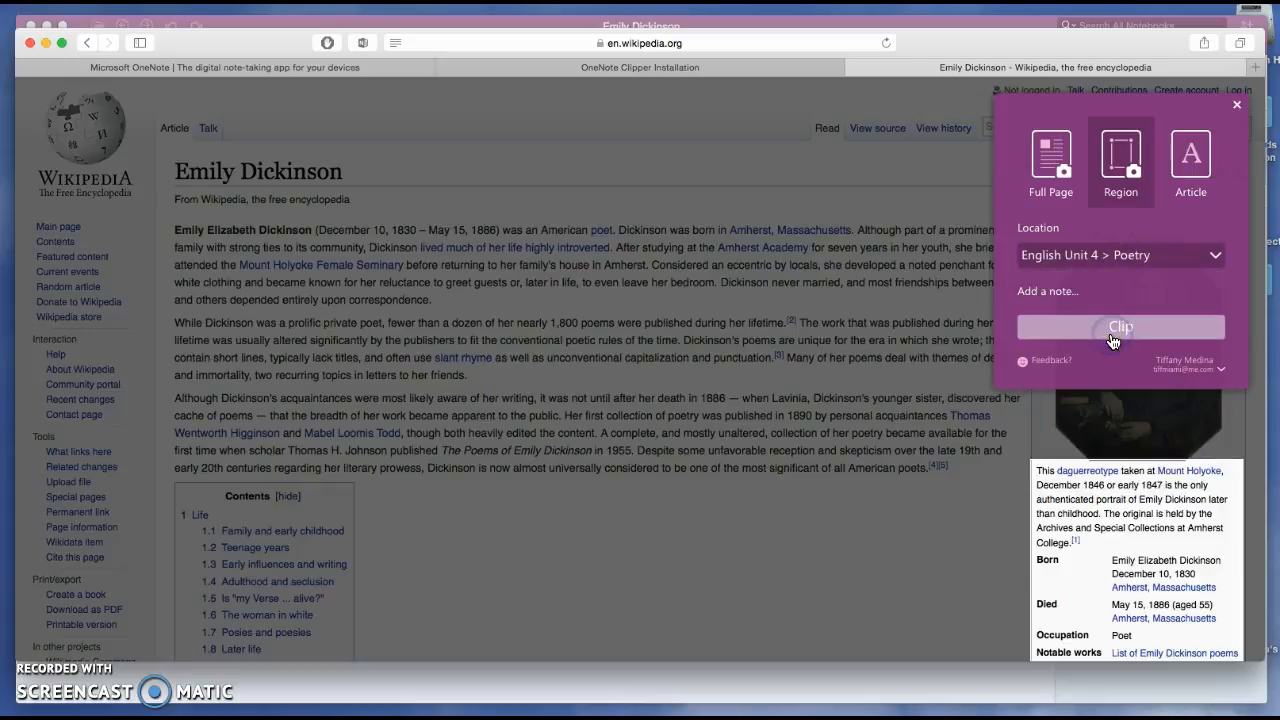
{"action": "left_click", "coordinate": [1050, 293]}
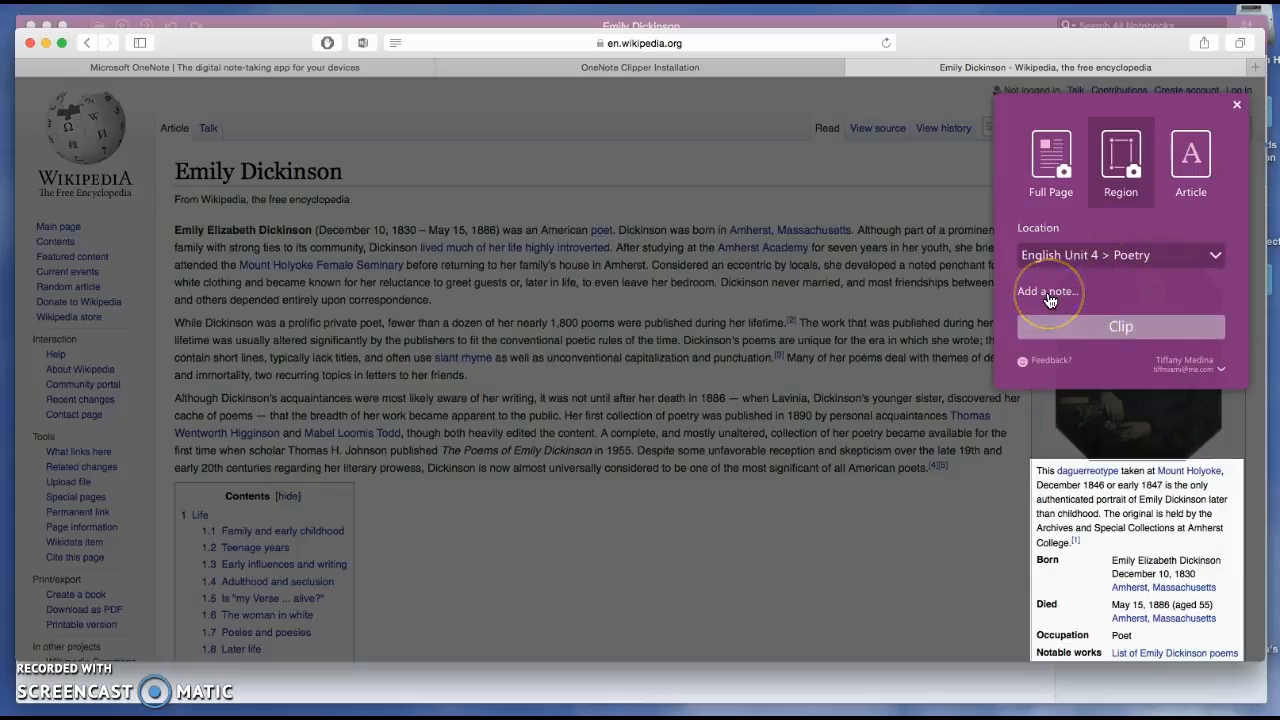
{"action": "left_click", "coordinate": [1122, 327]}
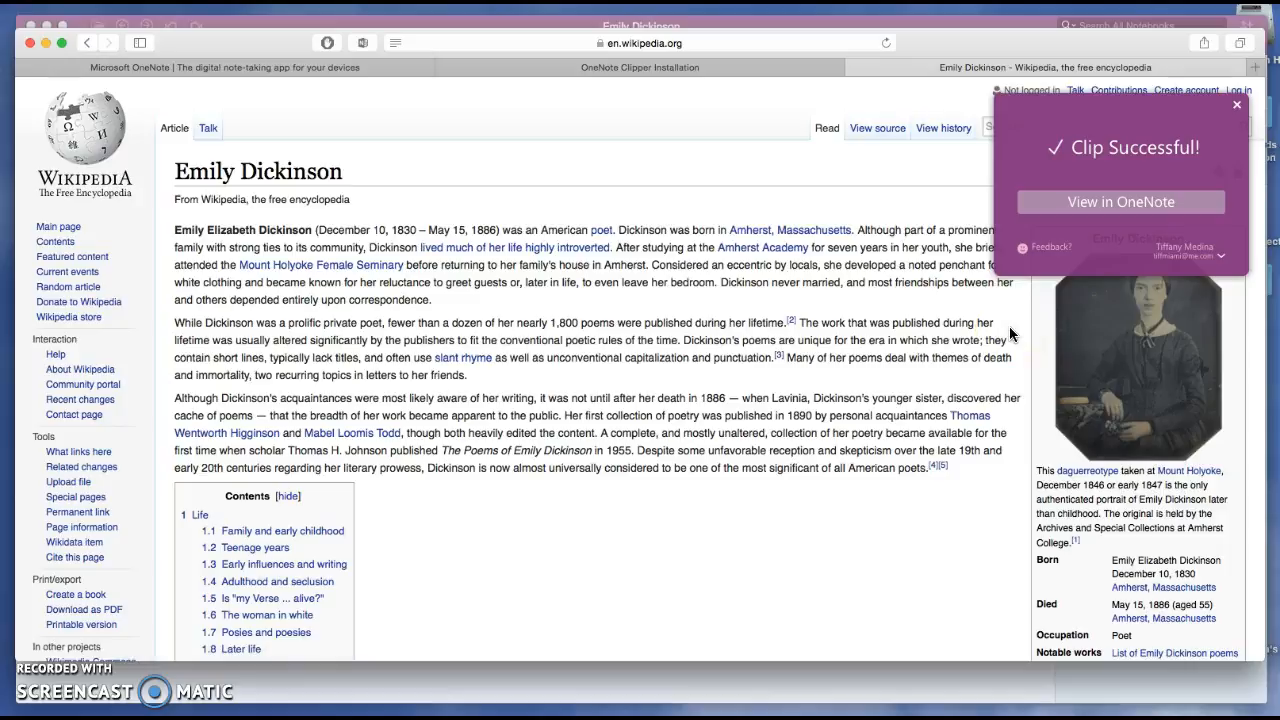
{"action": "left_click", "coordinate": [1236, 106]}
{"action": "left_click", "coordinate": [1236, 108]}
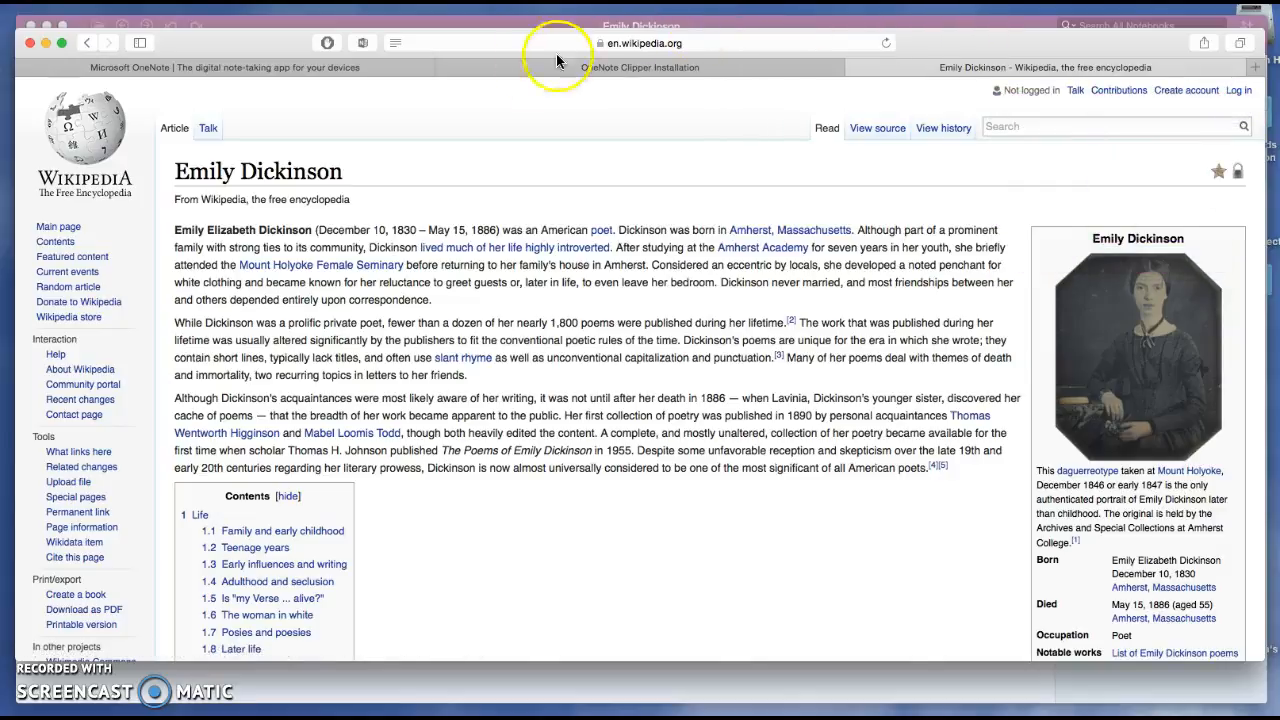
Switch back to OneNote and move the clipped Wikipedia page directly below Emily Dickinson in the Poetry page list
{"action": "left_click", "coordinate": [509, 67]}
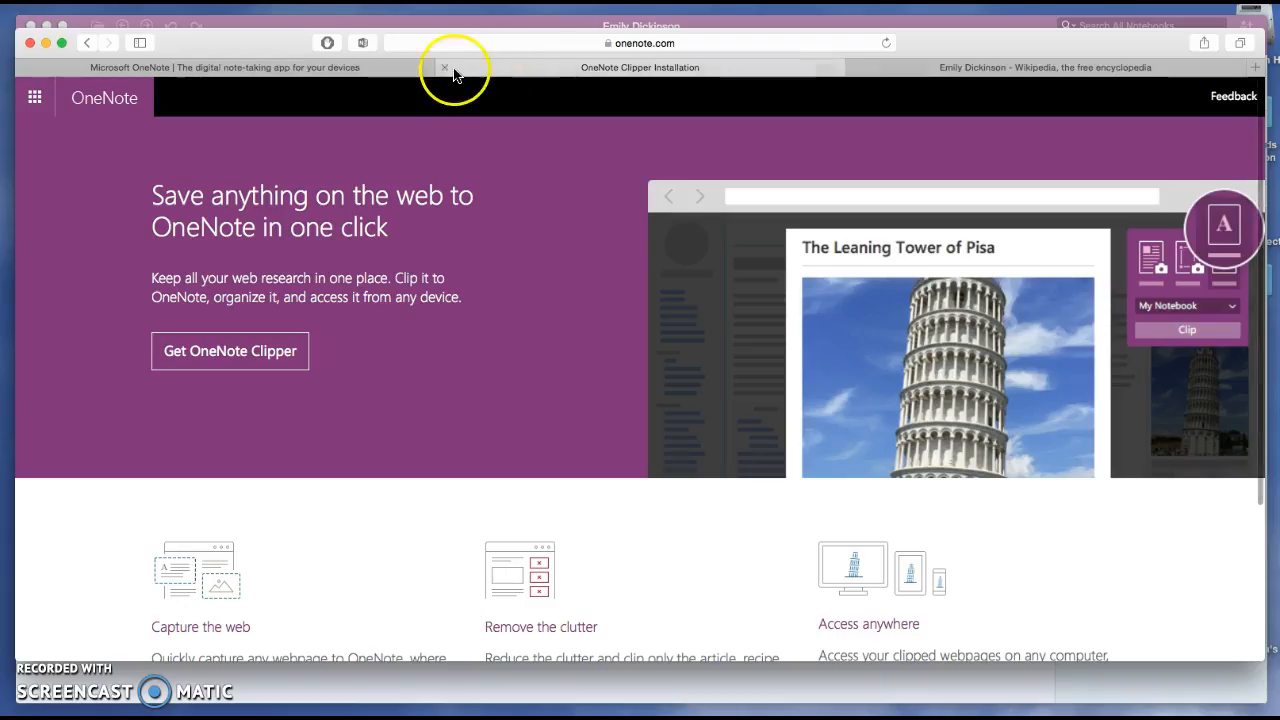
{"action": "left_click", "coordinate": [318, 24]}
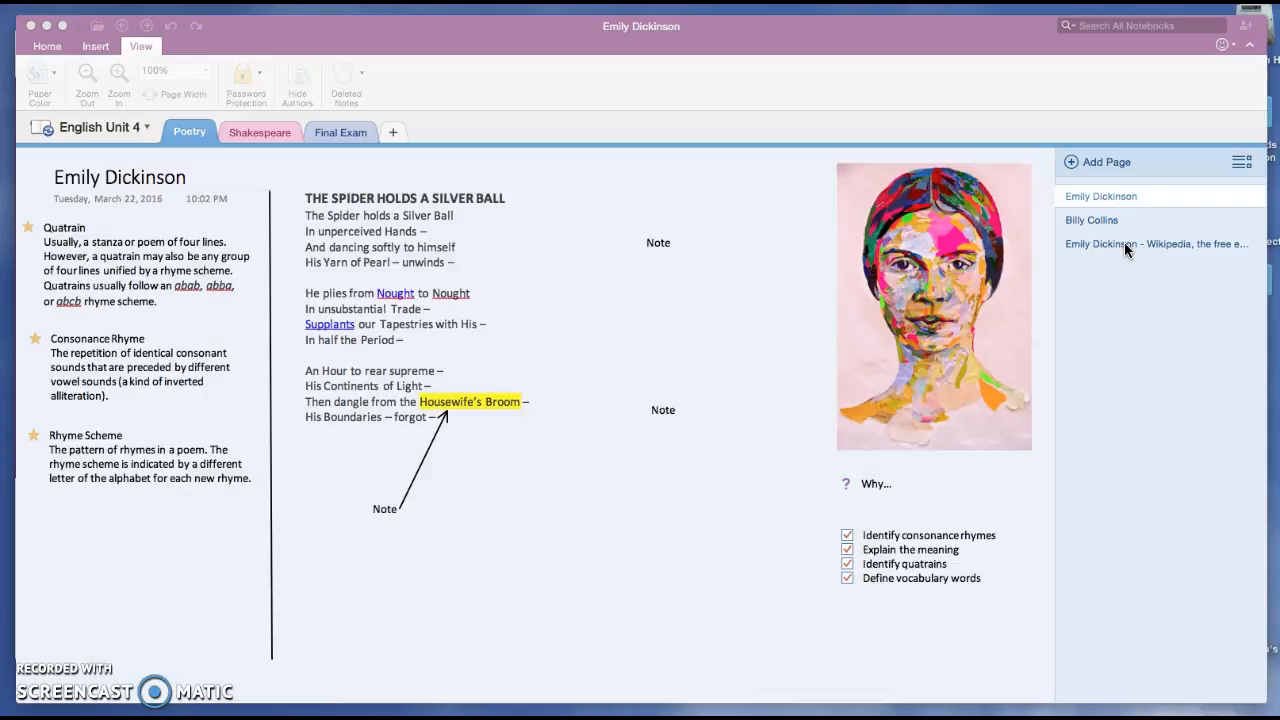
{"action": "left_click", "coordinate": [1126, 246]}
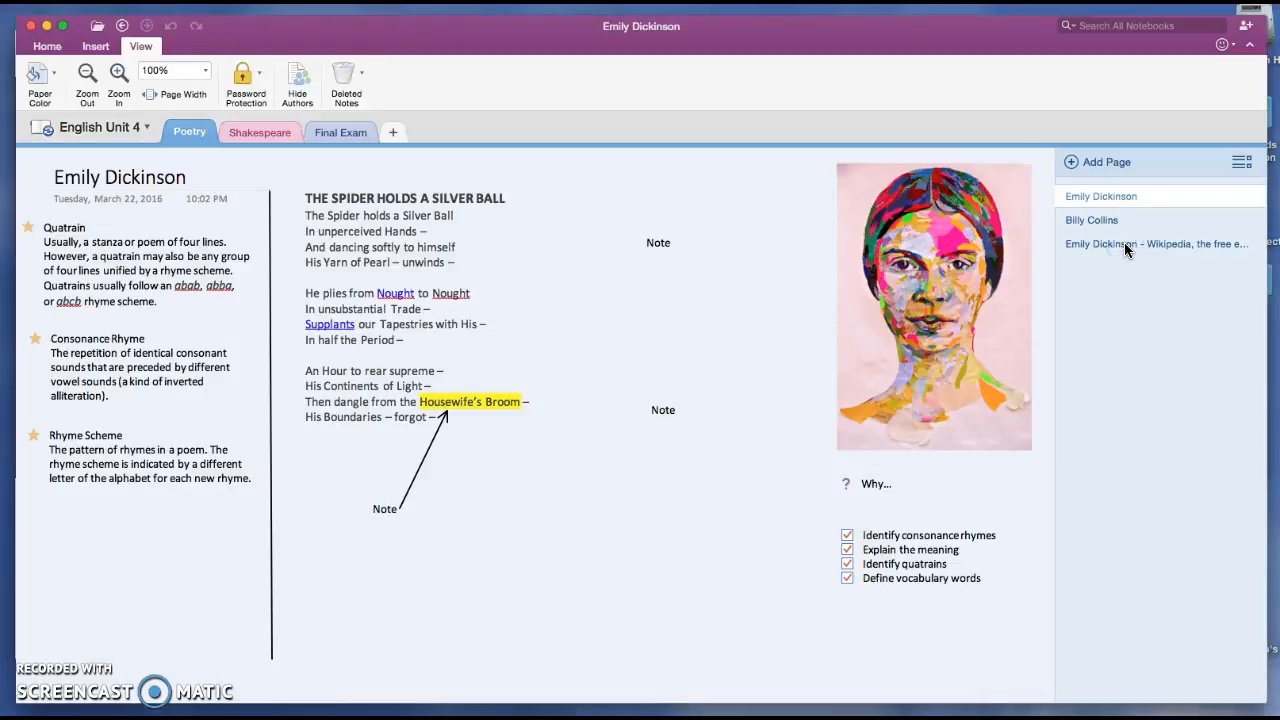
{"action": "left_click", "coordinate": [1126, 246]}
{"action": "left_click_drag", "start_coordinate": [1126, 246], "coordinate": [1106, 210]}
{"action": "left_click", "coordinate": [1106, 211]}
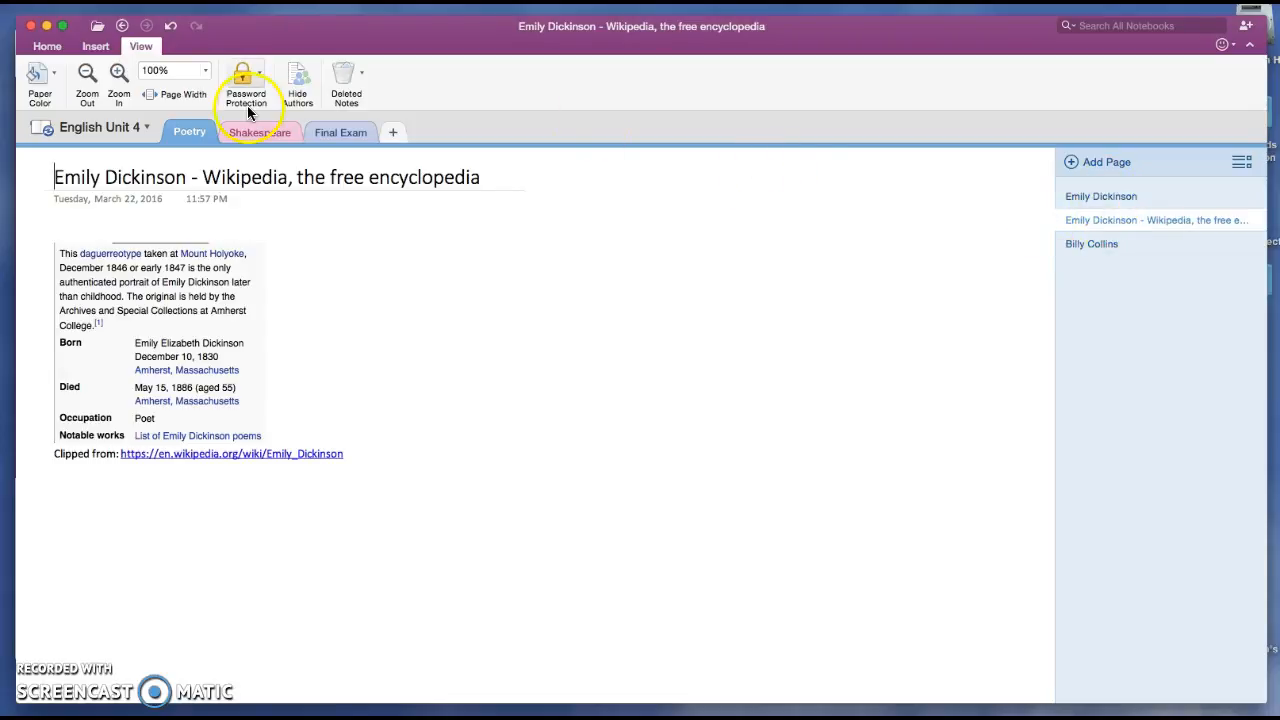
Copy the whole clip with its source link onto the Emily Dickinson page and place it below the poem
{"action": "left_click", "coordinate": [170, 262]}
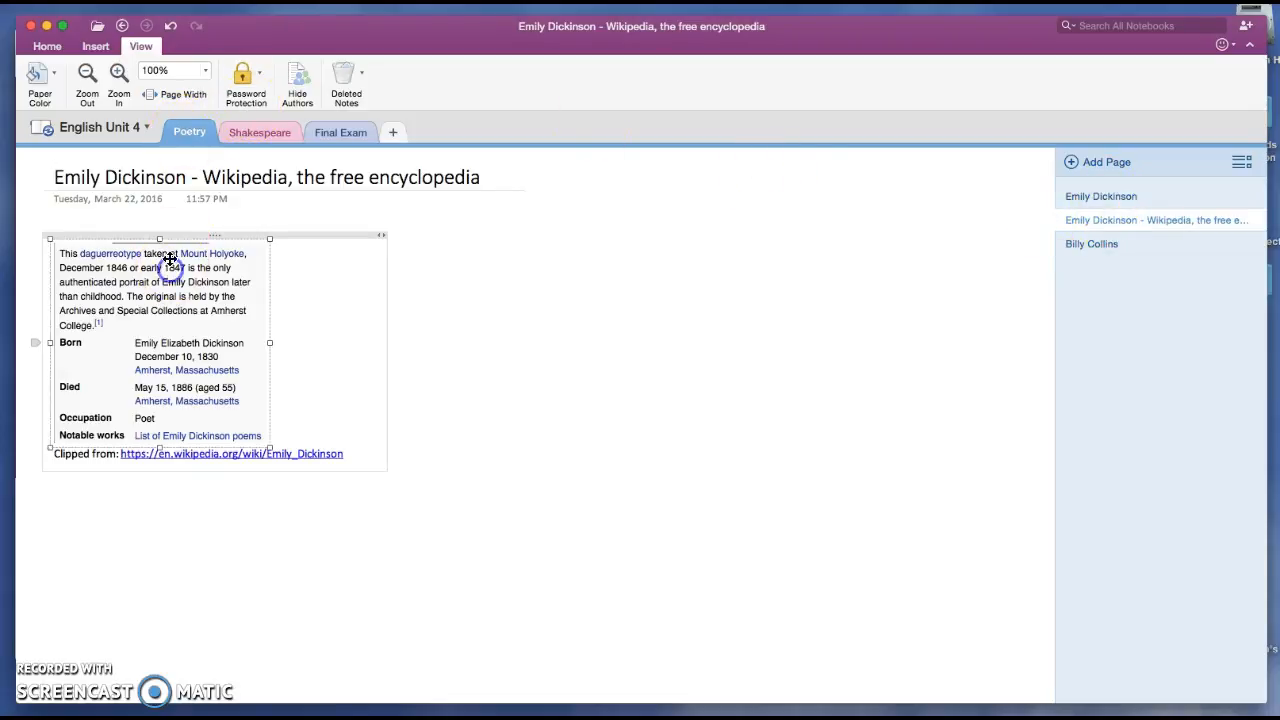
{"action": "right_click", "coordinate": [173, 235]}
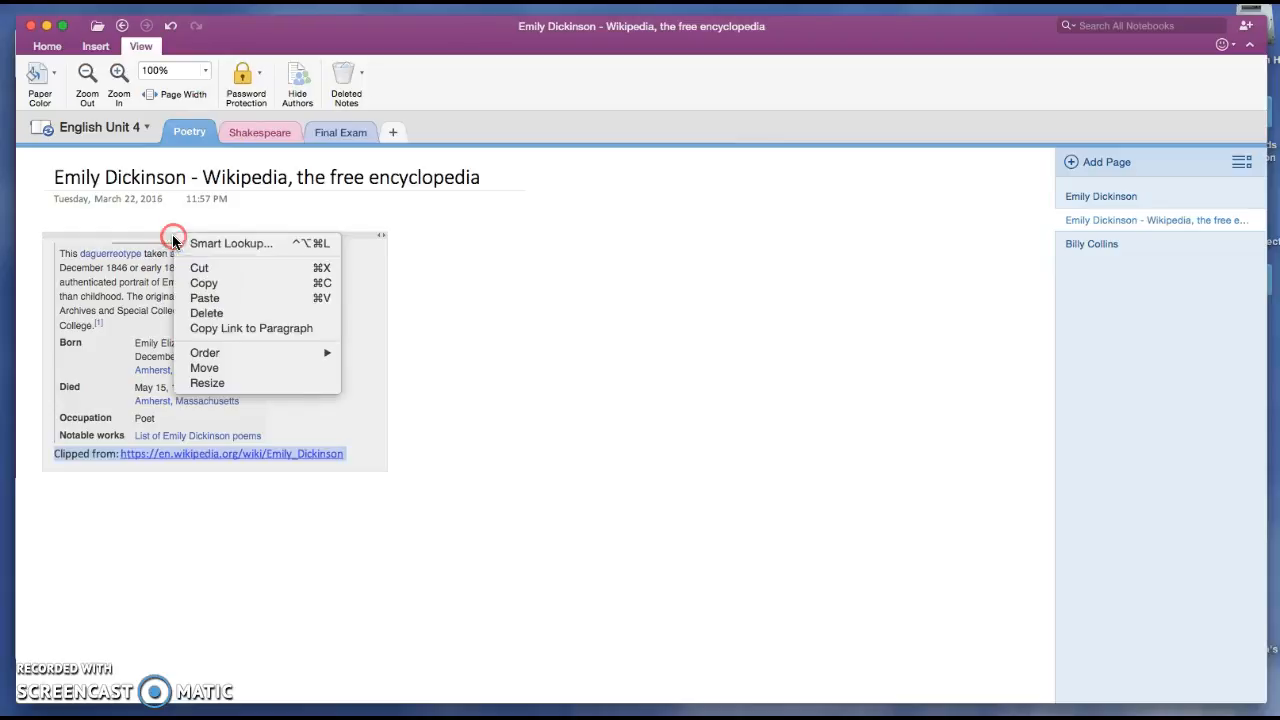
{"action": "left_click", "coordinate": [193, 282]}
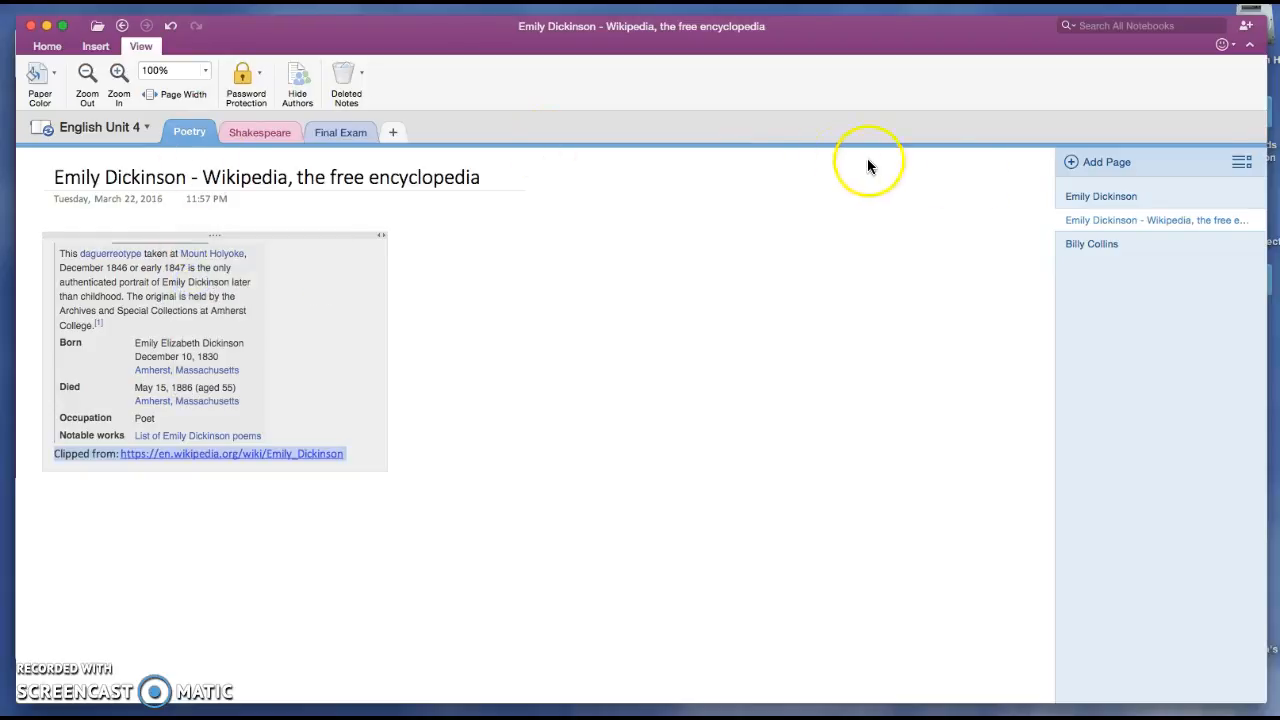
{"action": "left_click", "coordinate": [1083, 201]}
{"action": "right_click", "coordinate": [571, 499]}
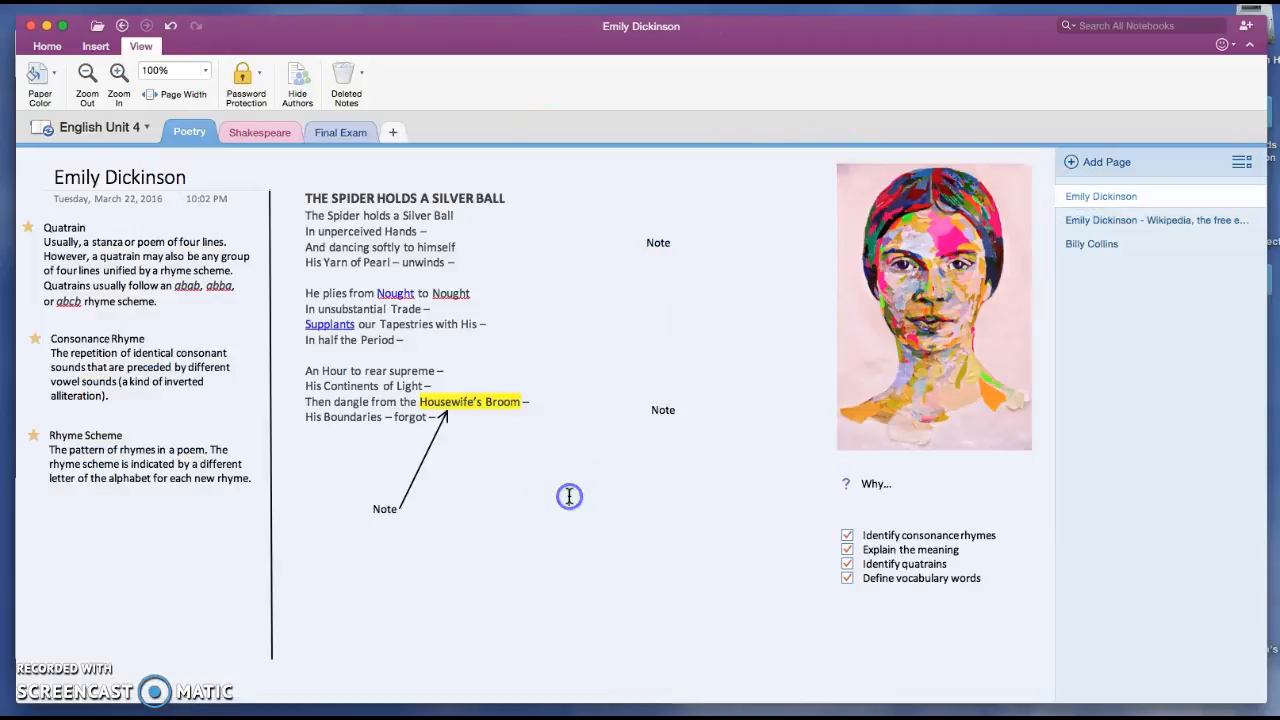
{"action": "left_click", "coordinate": [601, 533]}
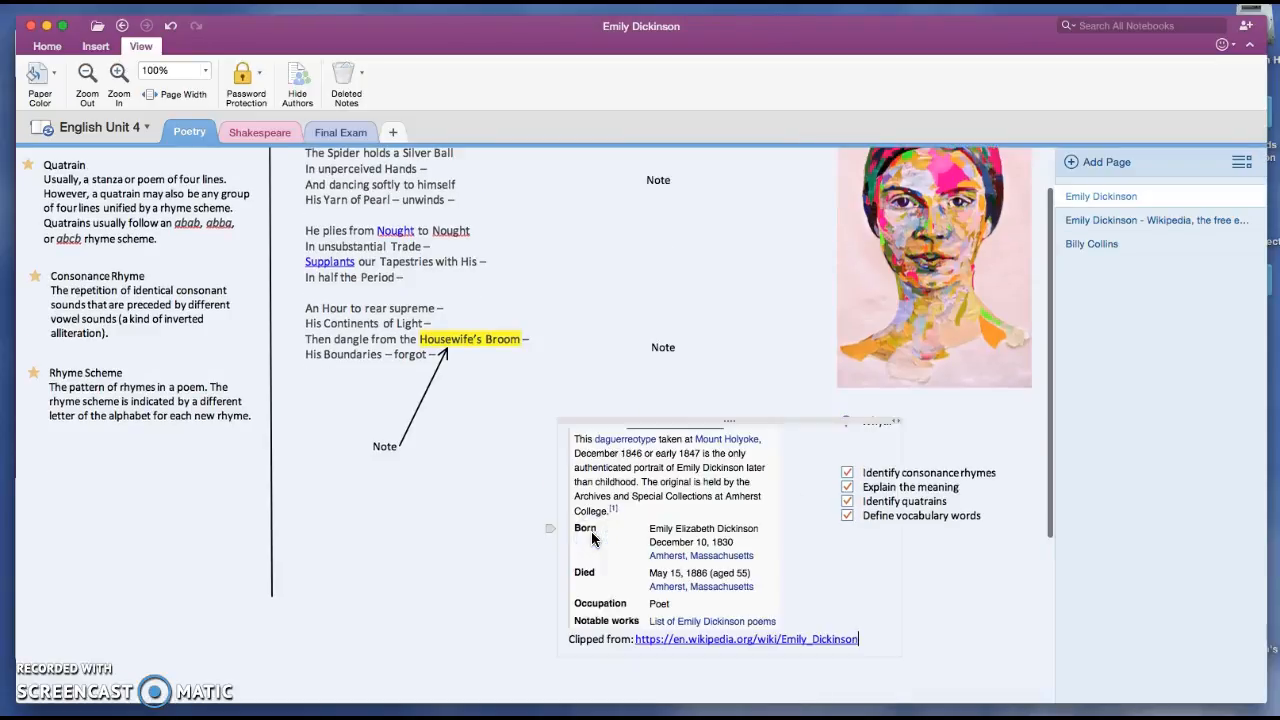
{"action": "left_click_drag", "start_coordinate": [727, 425], "coordinate": [600, 452]}
Delete the separate "Emily Dickinson - Wikipedia, the free encyclopedia" page from the Poetry section
{"action": "left_click", "coordinate": [1125, 220]}
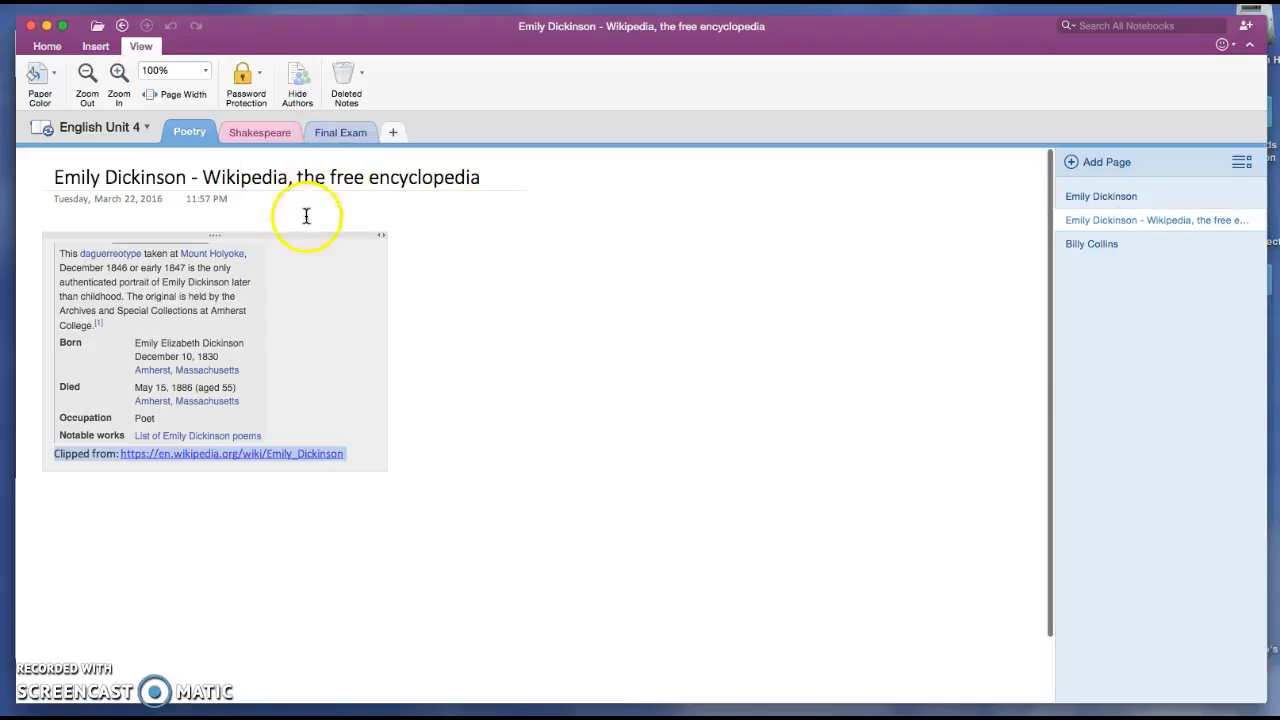
{"action": "right_click", "coordinate": [1119, 222]}
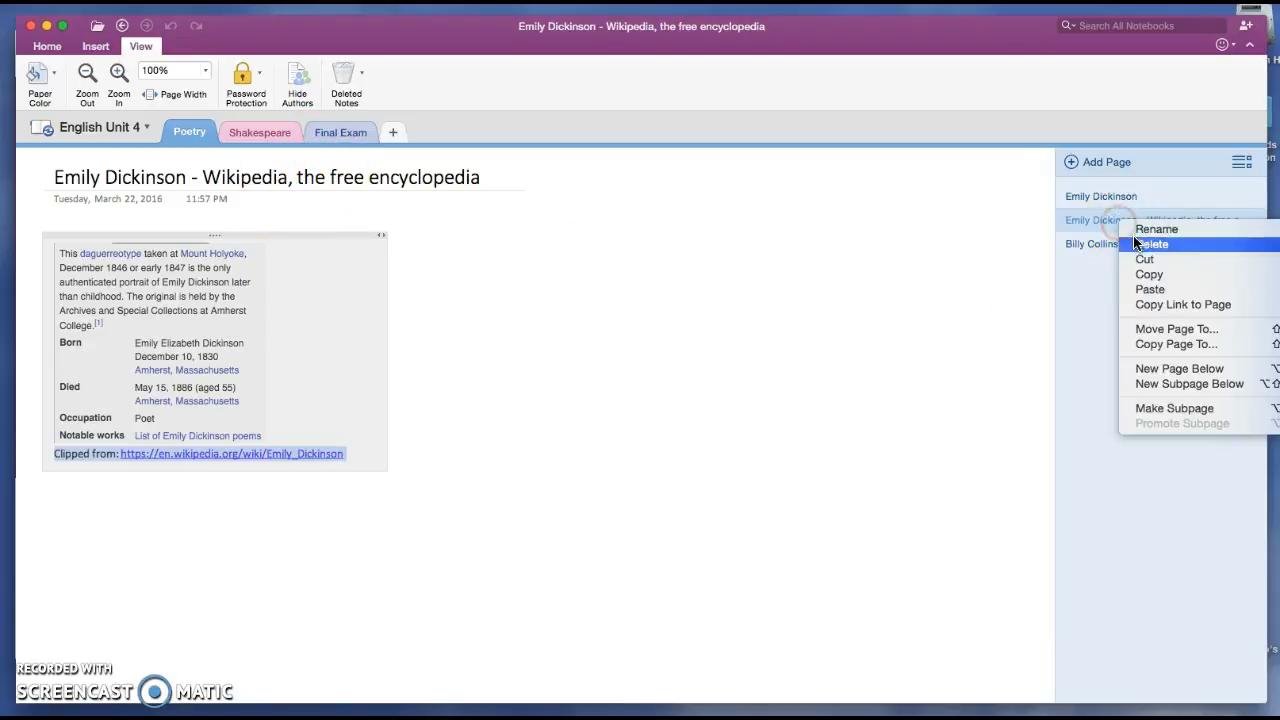
{"action": "left_click", "coordinate": [1140, 243]}
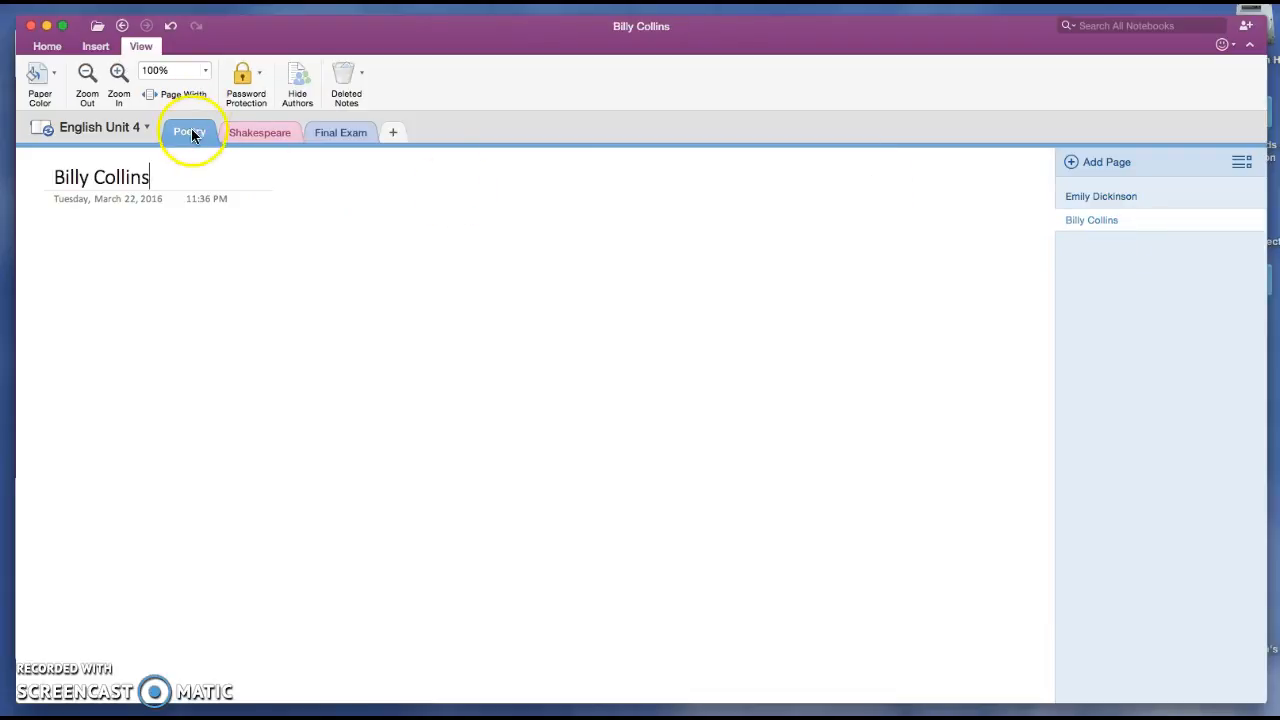
Reopen the Emily Dickinson page, check the pasted clip, and search all notebooks for "portrait" to open the matching page
{"action": "left_click", "coordinate": [1110, 196]}
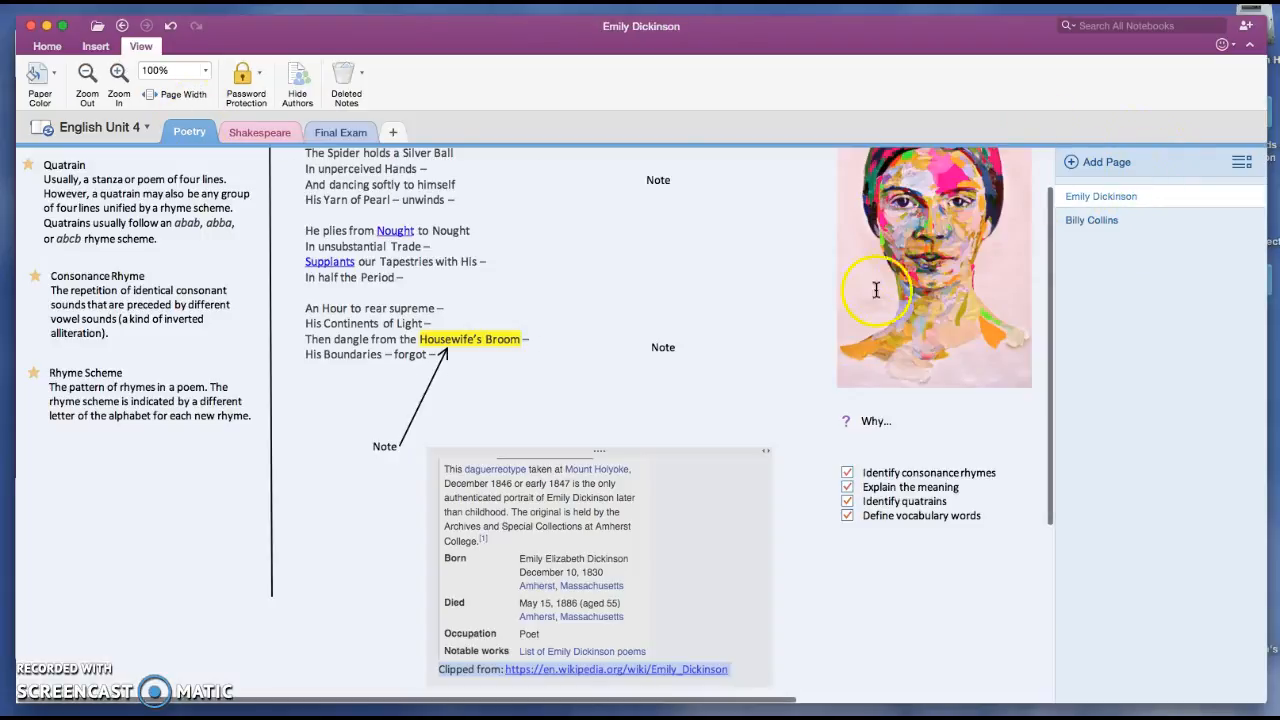
{"action": "scroll", "coordinate": [786, 477], "scroll_direction": "down", "scroll_amount": 1}
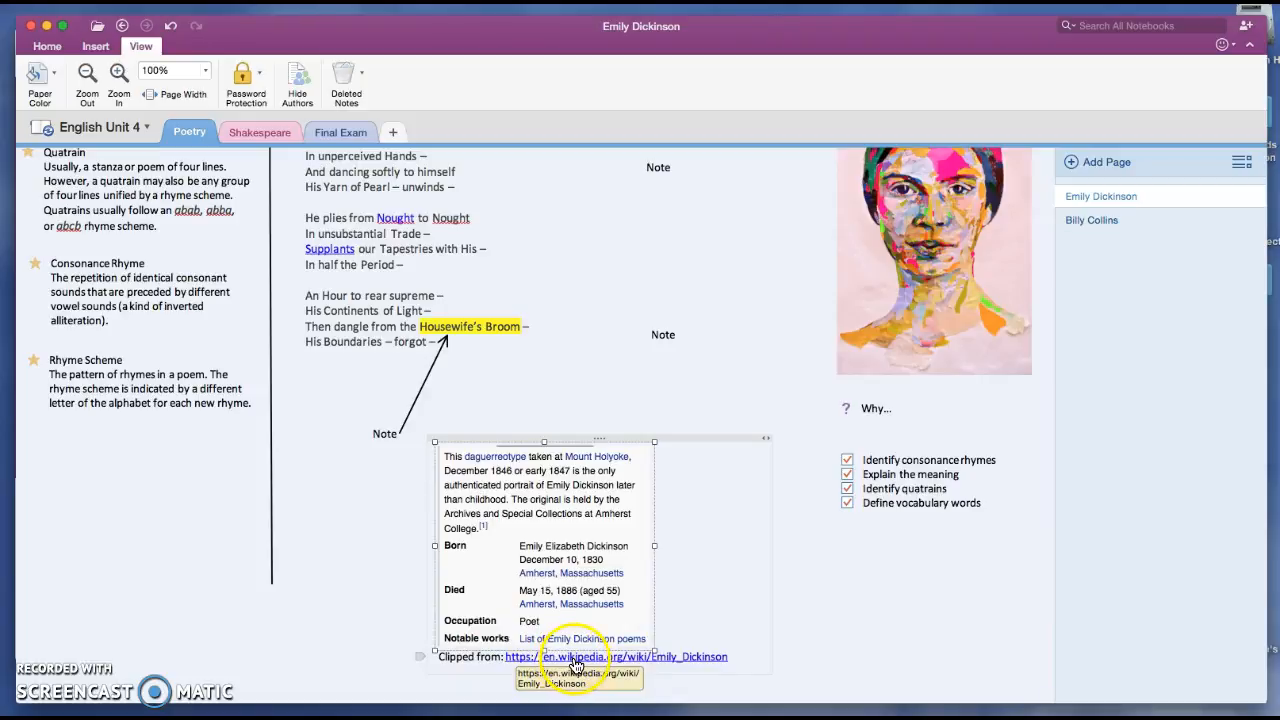
{"action": "left_click", "coordinate": [689, 409]}
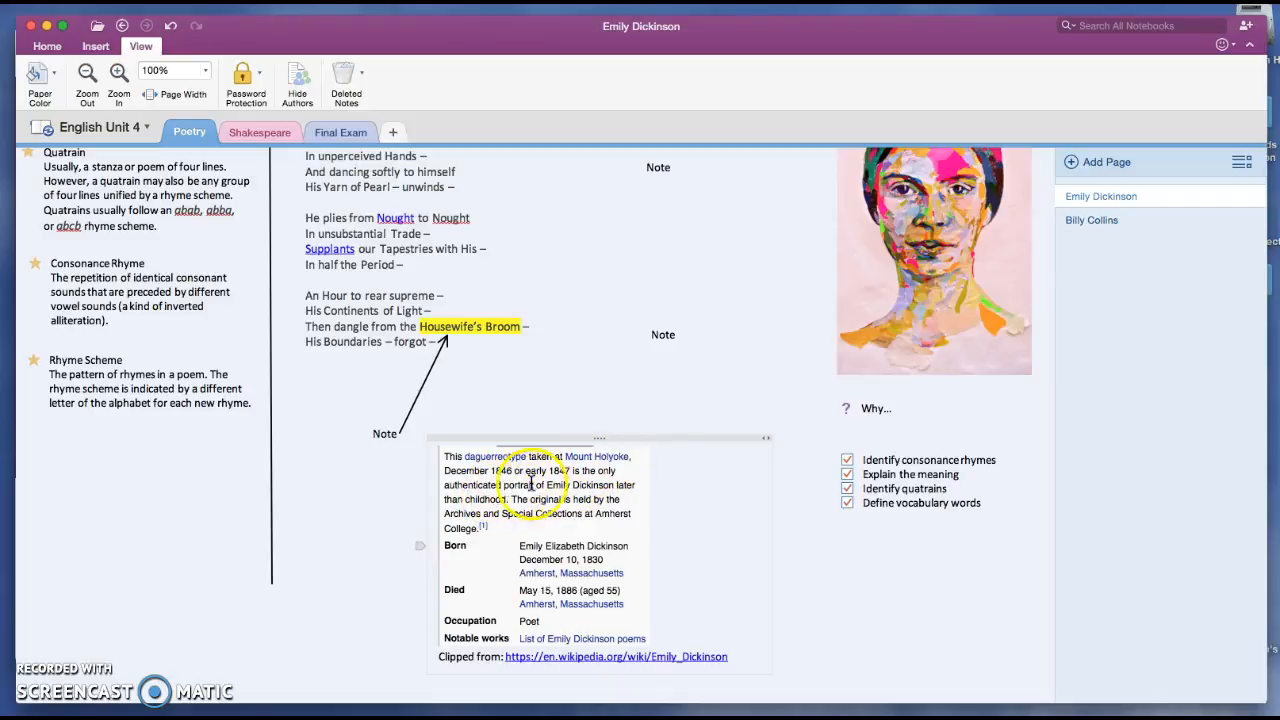
{"action": "left_click", "coordinate": [1137, 26]}
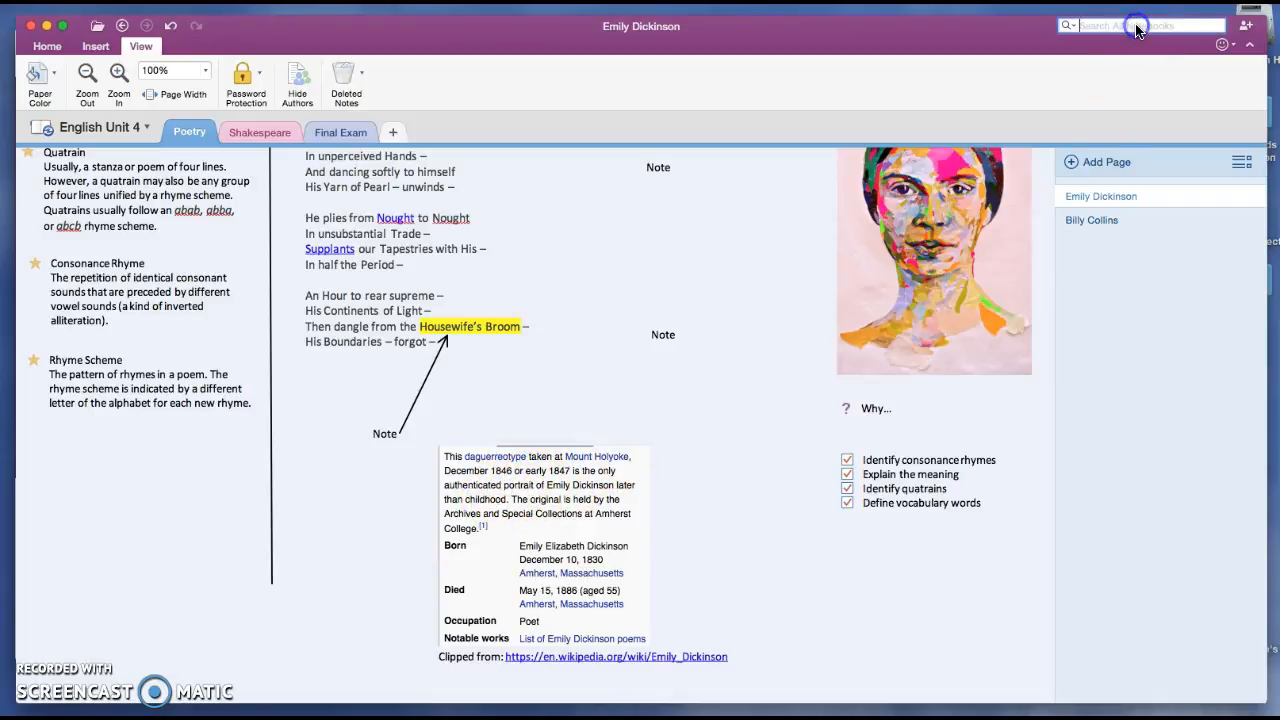
{"action": "type", "text": "portrait"}
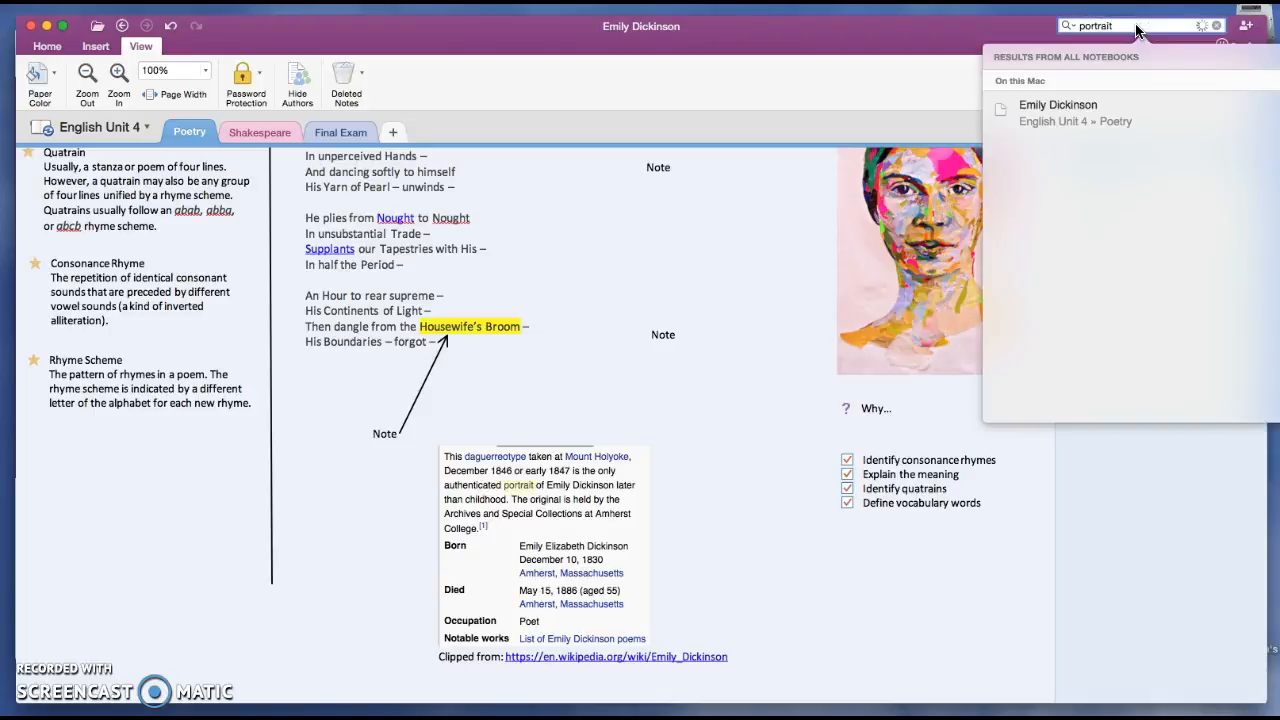
{"action": "left_click", "coordinate": [1072, 105]}
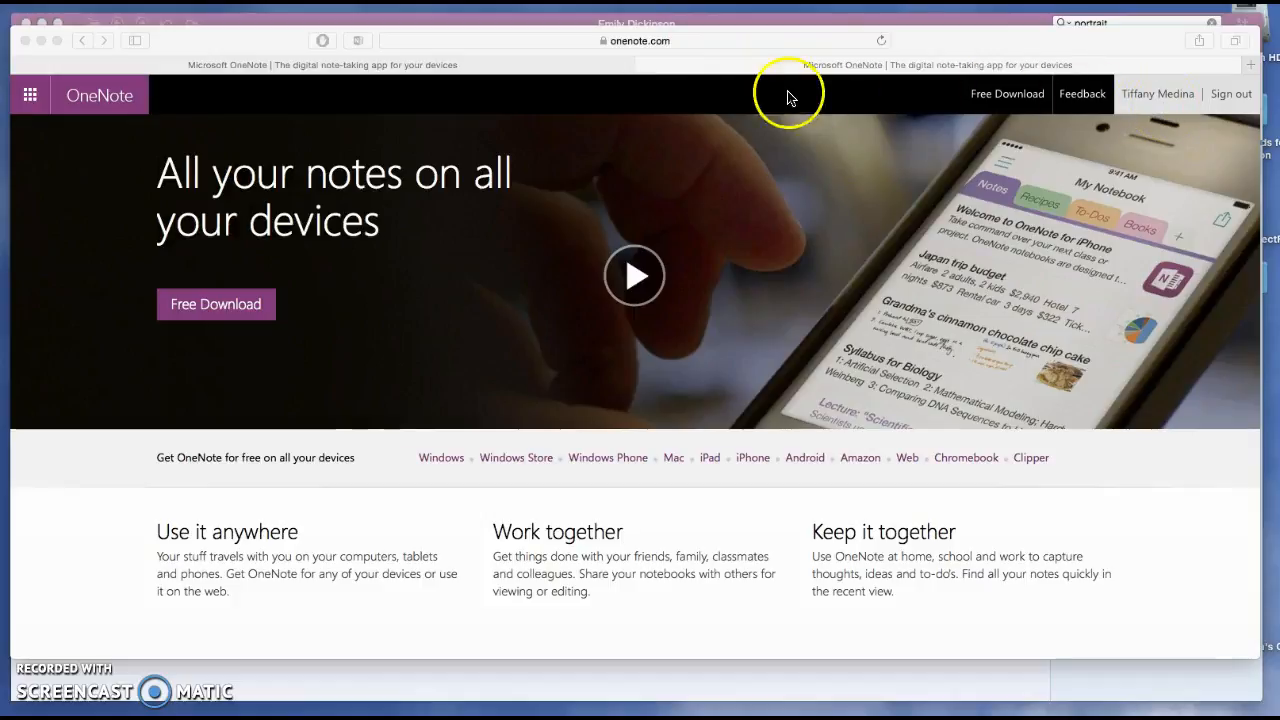
Open OneNote Online from onenote.com in the browser to view the My Notebooks list, and return to the OneNote app
{"action": "left_click", "coordinate": [30, 97]}
{"action": "left_click", "coordinate": [29, 101]}
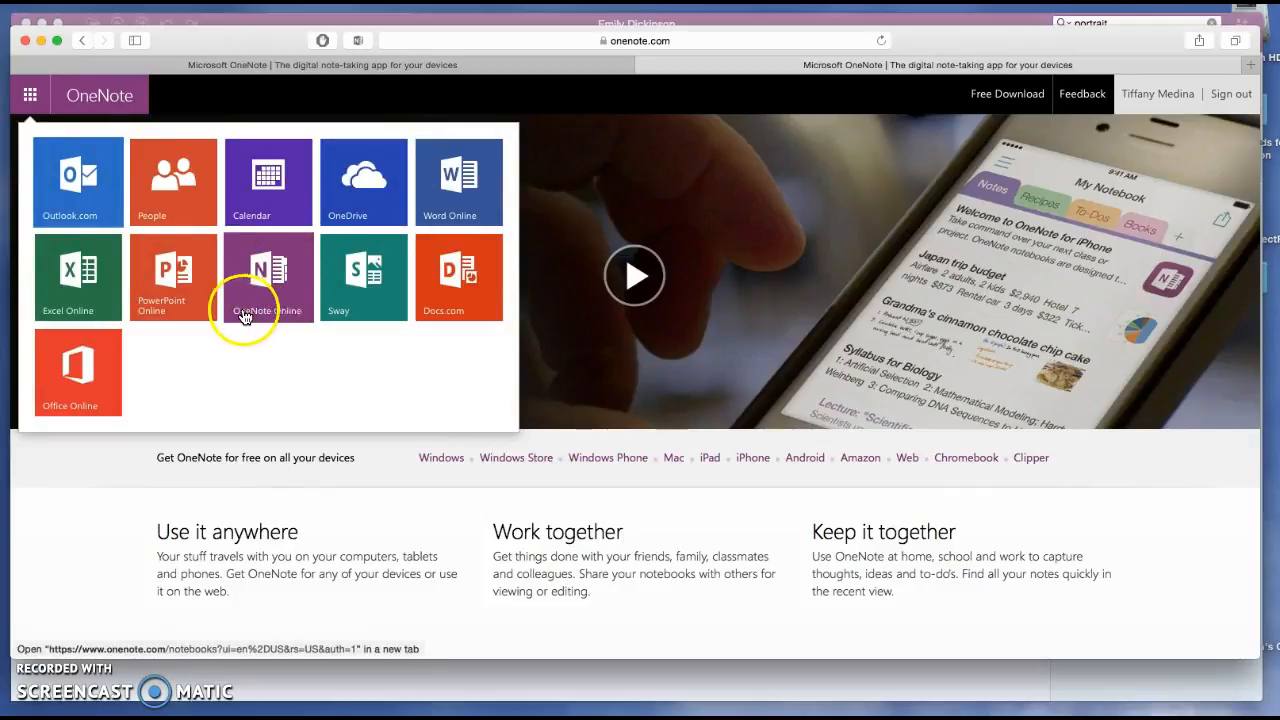
{"action": "left_click", "coordinate": [270, 277]}
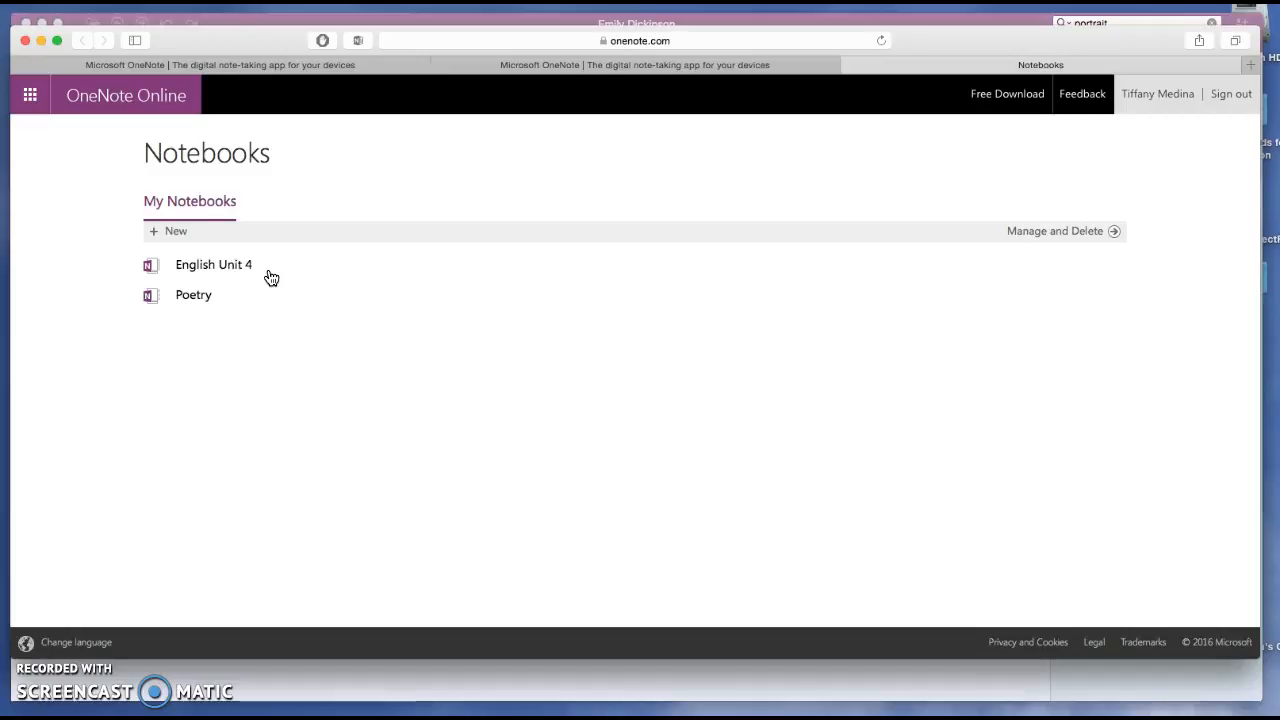
{"action": "left_click", "coordinate": [317, 263]}
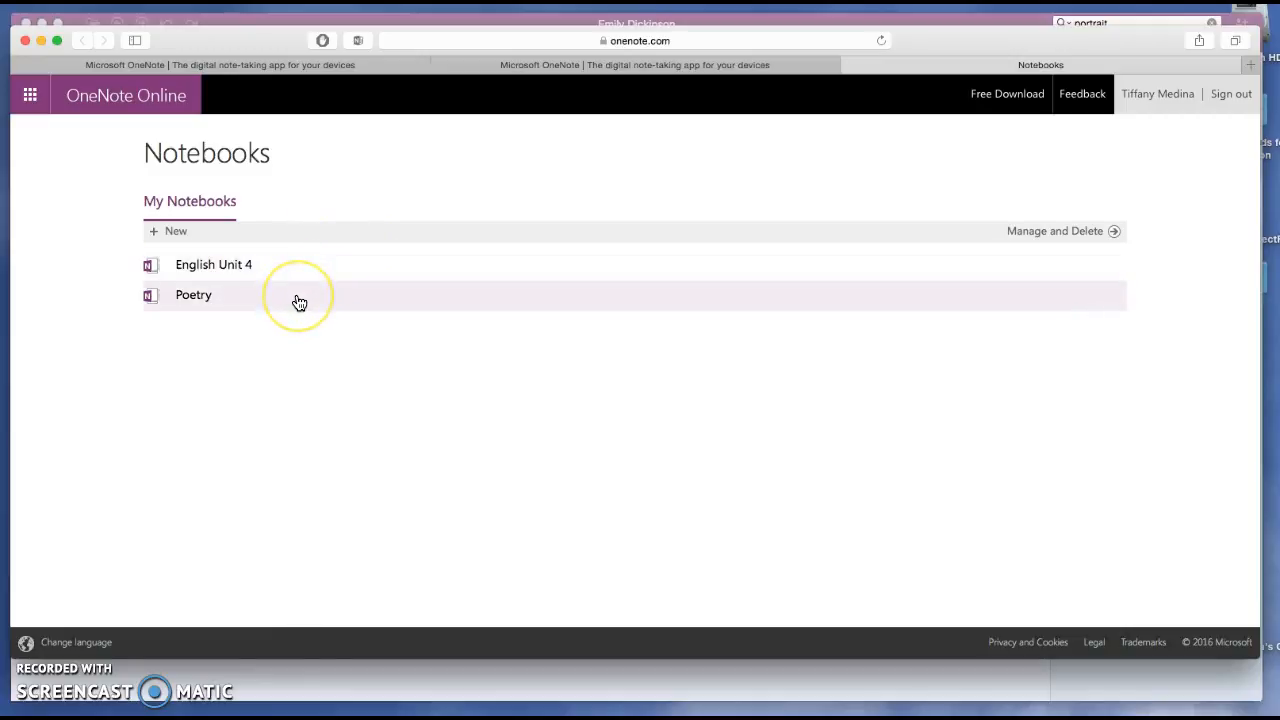
{"action": "left_click", "coordinate": [328, 255]}
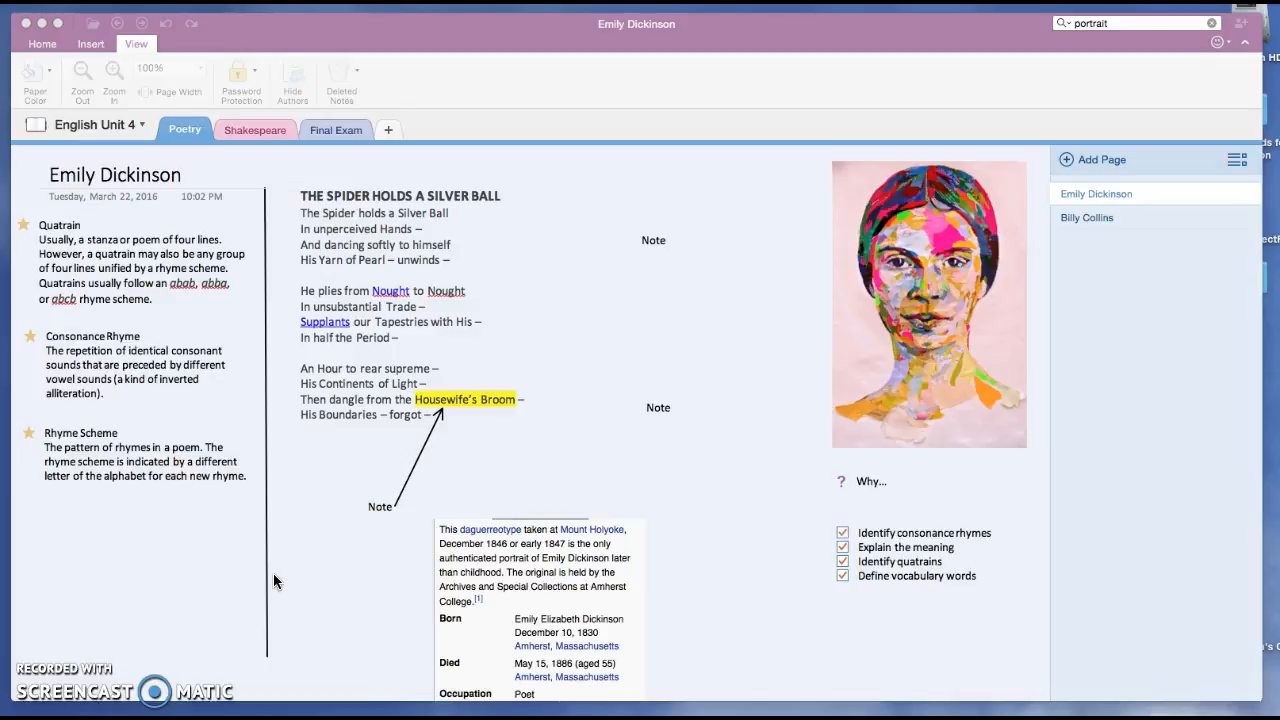
{"action": "left_click", "coordinate": [665, 458]}
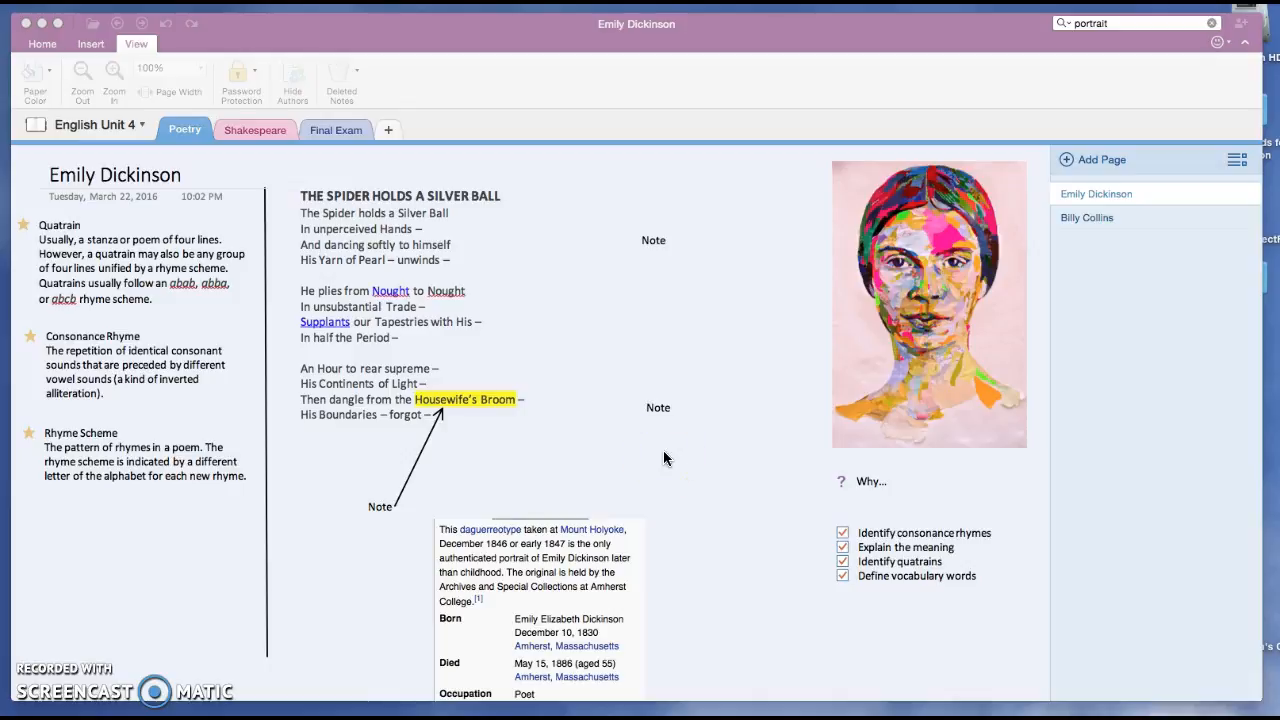